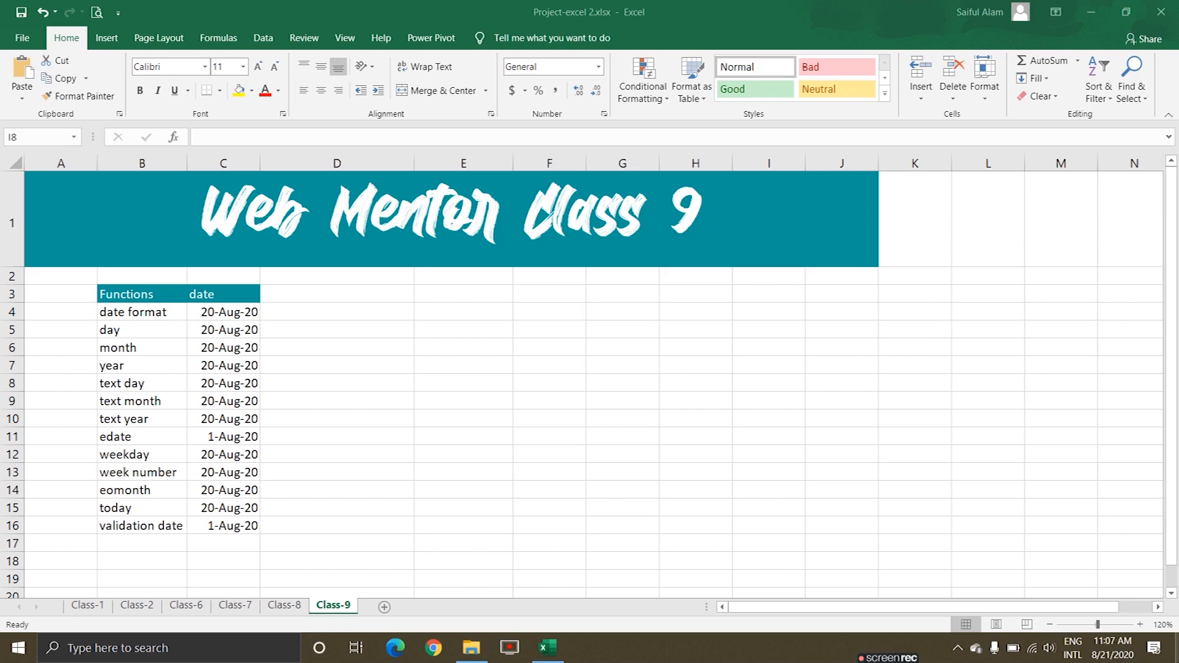
# - Enter the date 8/21/20 in cell D4, beside the date format row
pyautogui.click(374, 309)
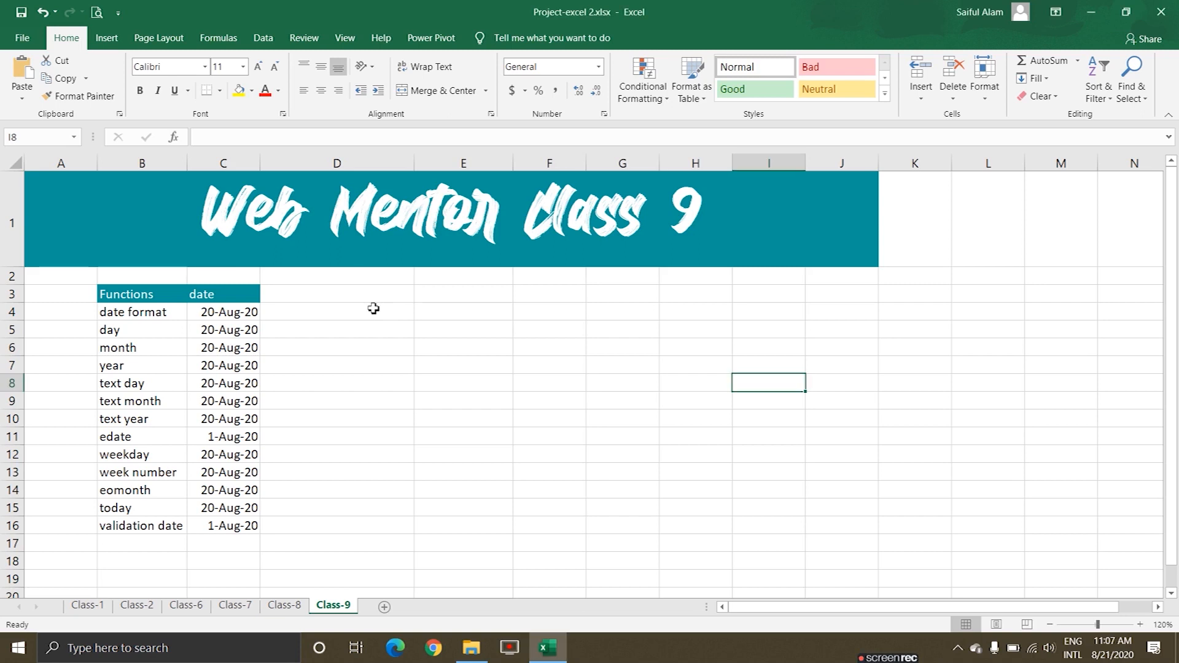
pyautogui.click(378, 313)
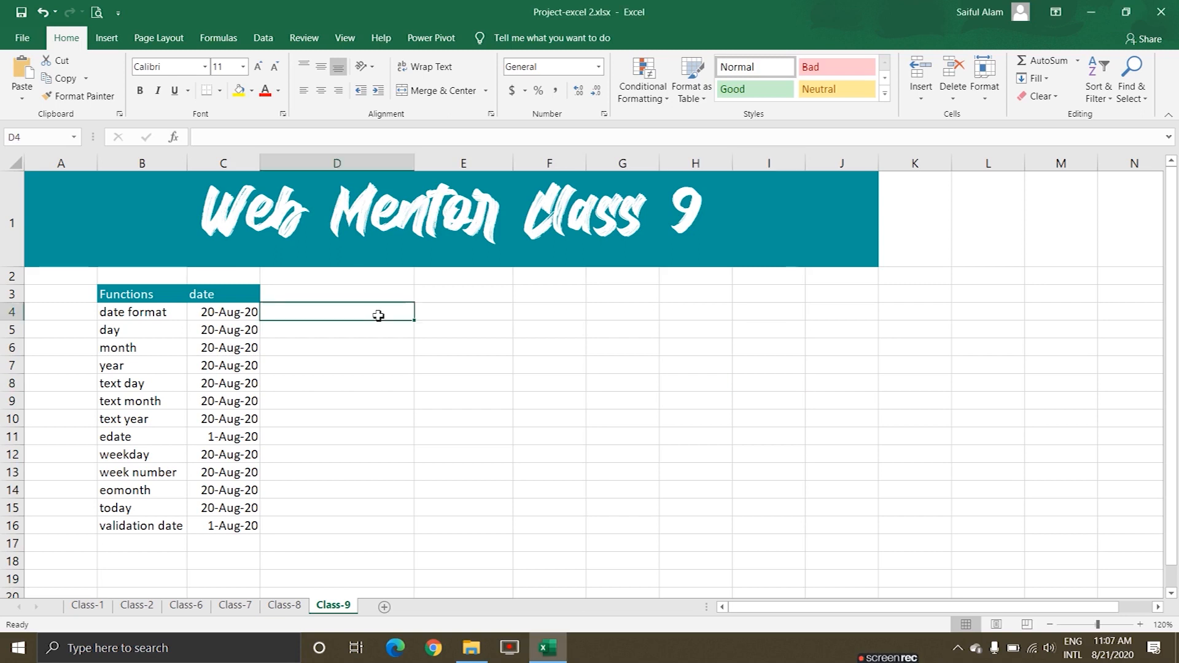
pyautogui.doubleClick(378, 315)
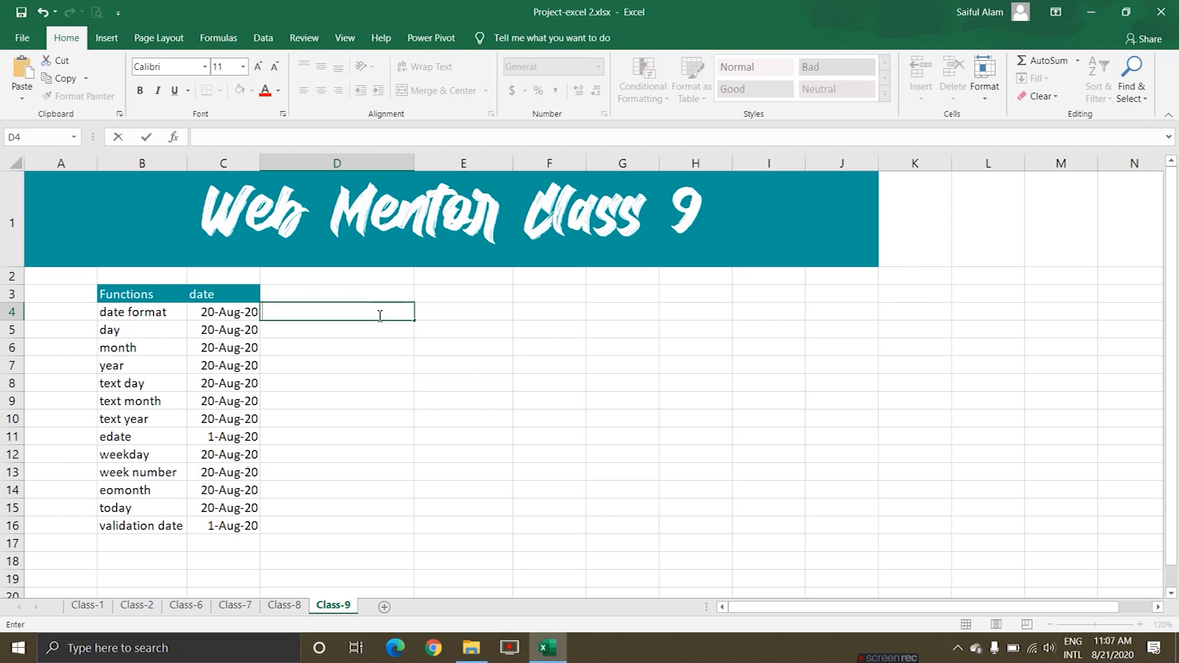
pyautogui.write('8/21/20')
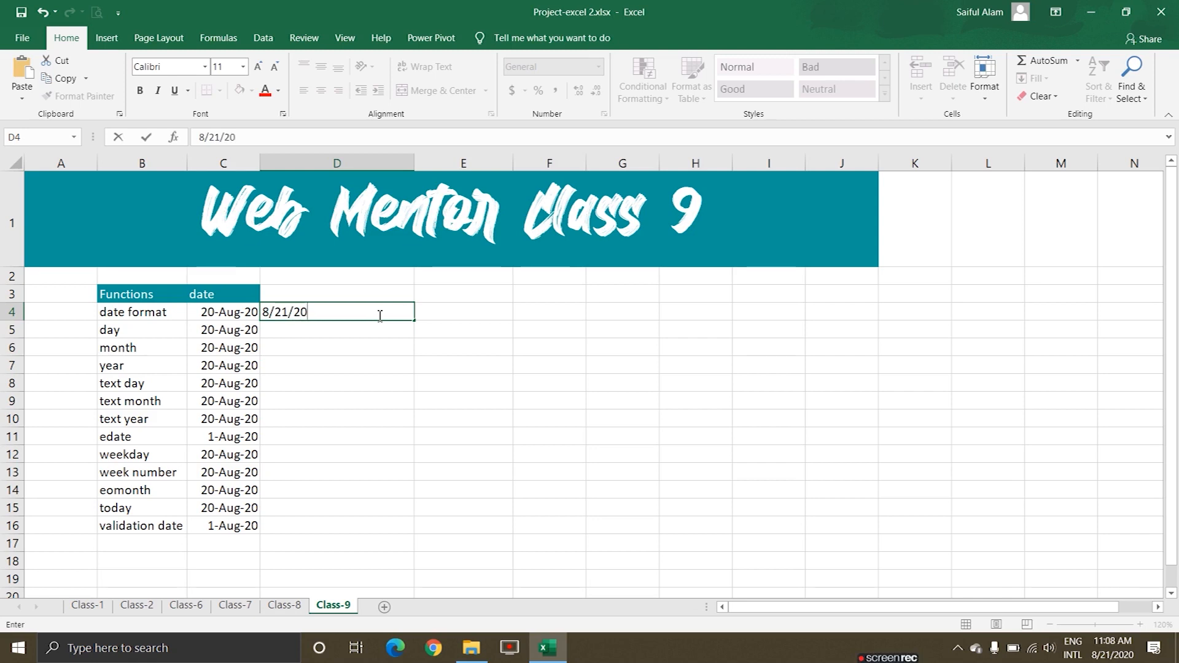
pyautogui.press('Return')
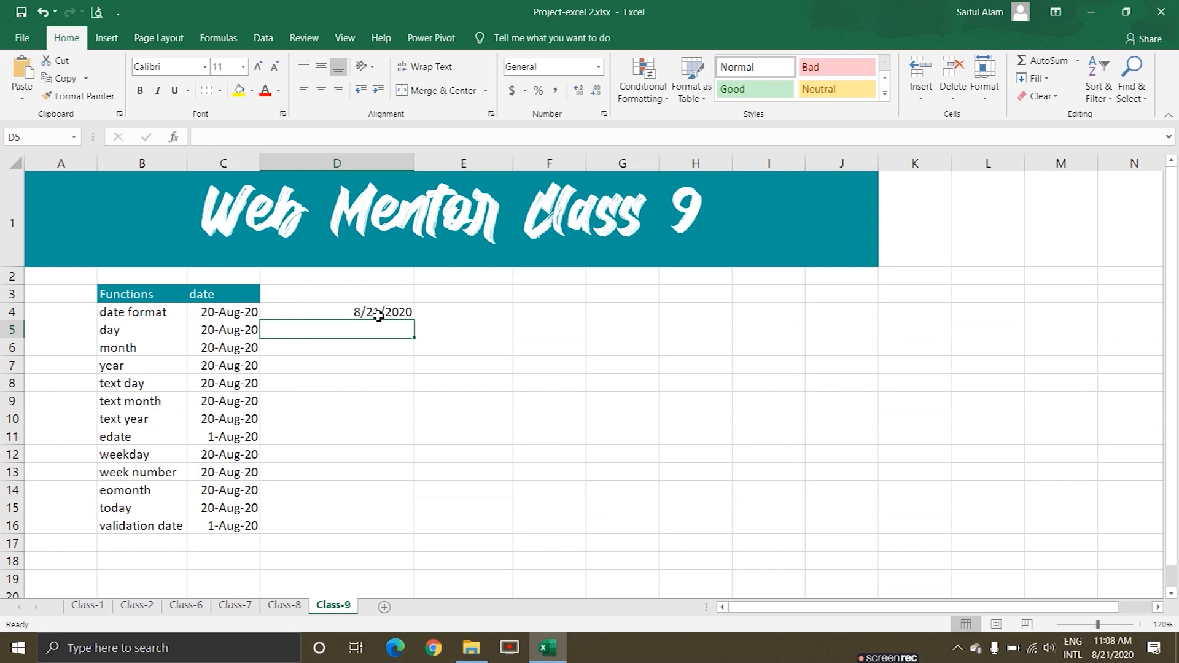
# - Try the day-first date 21/8/20 in cell D4 and undo that entry
pyautogui.click(383, 312)
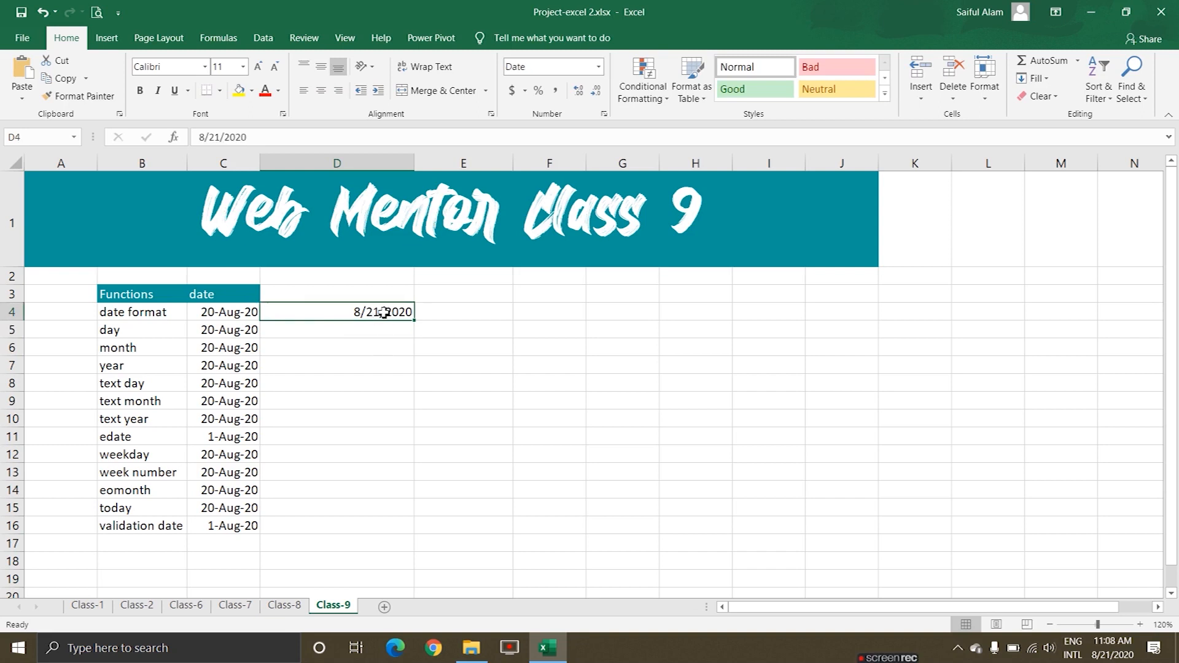
pyautogui.write('21/8/20')
pyautogui.press('Return')
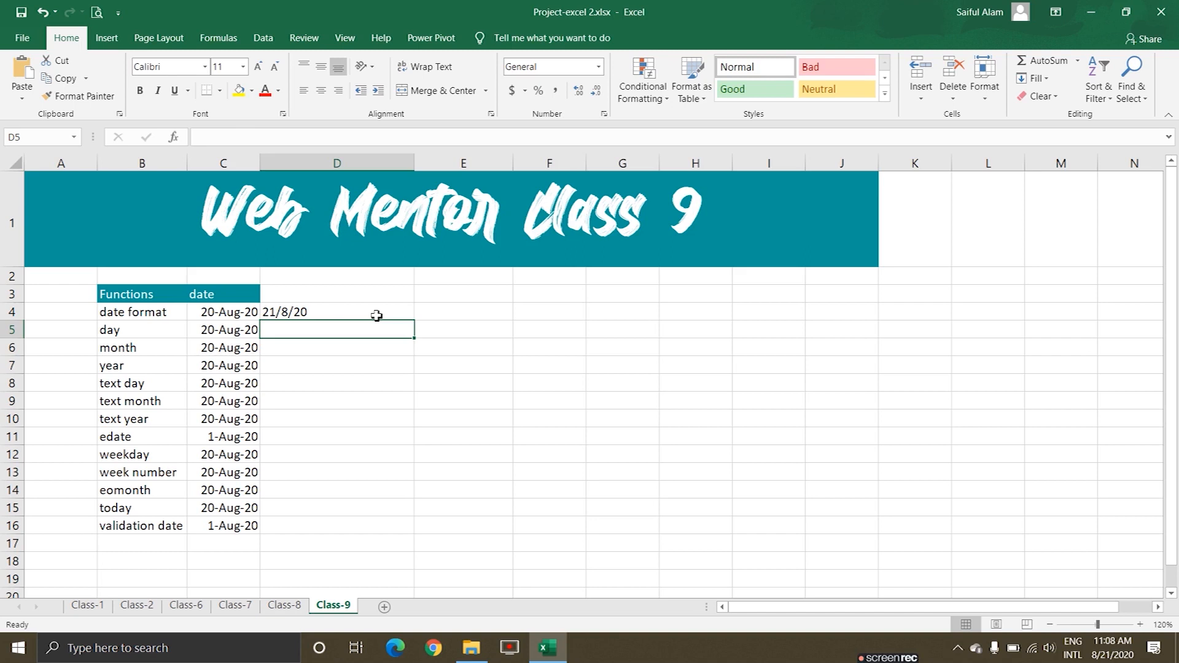
pyautogui.click(377, 316)
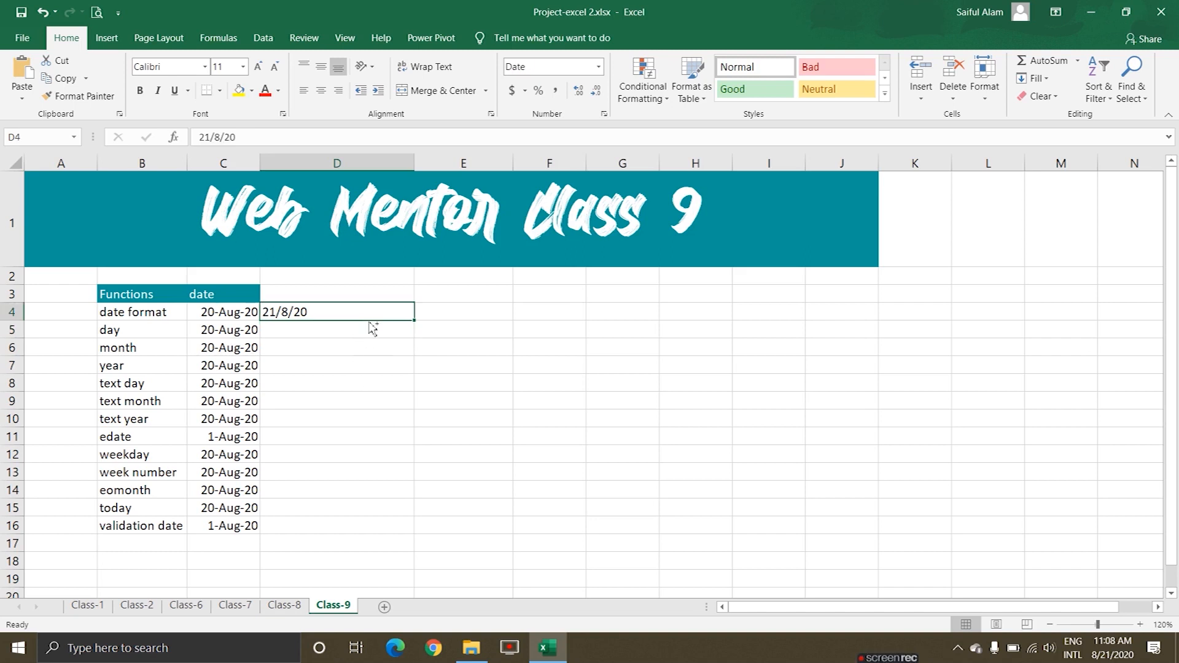
pyautogui.hotkey('ctrl', 'z')
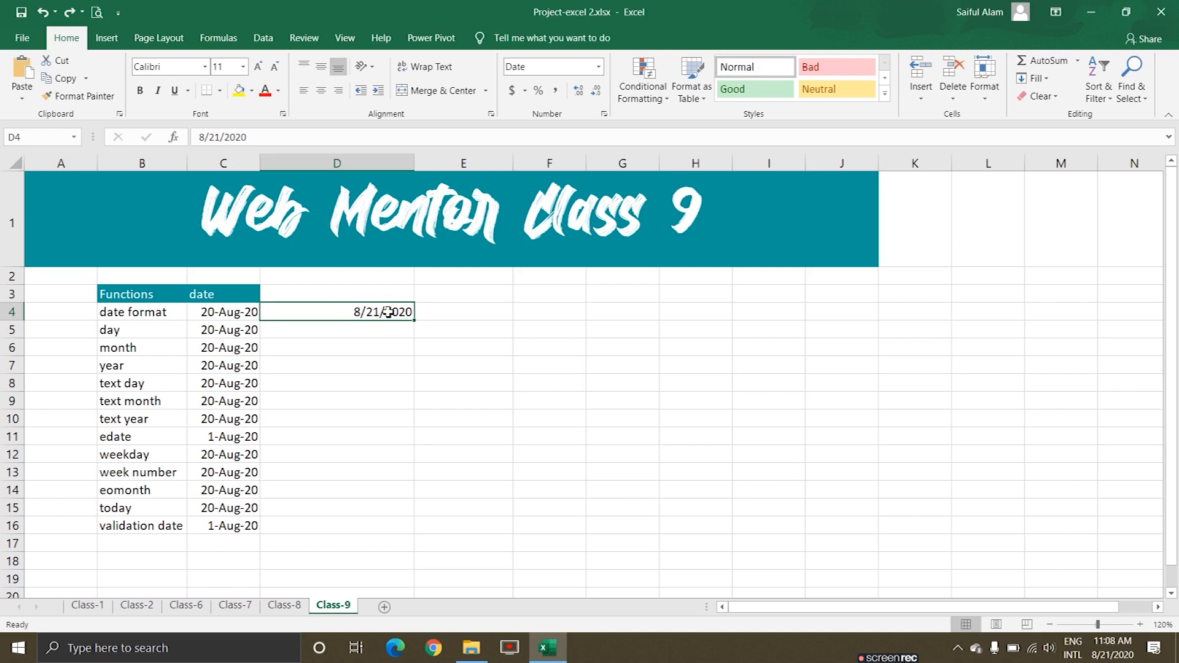
# - Format the date in cell D4 with the 14-Mar-12 date type
pyautogui.rightClick(388, 312)
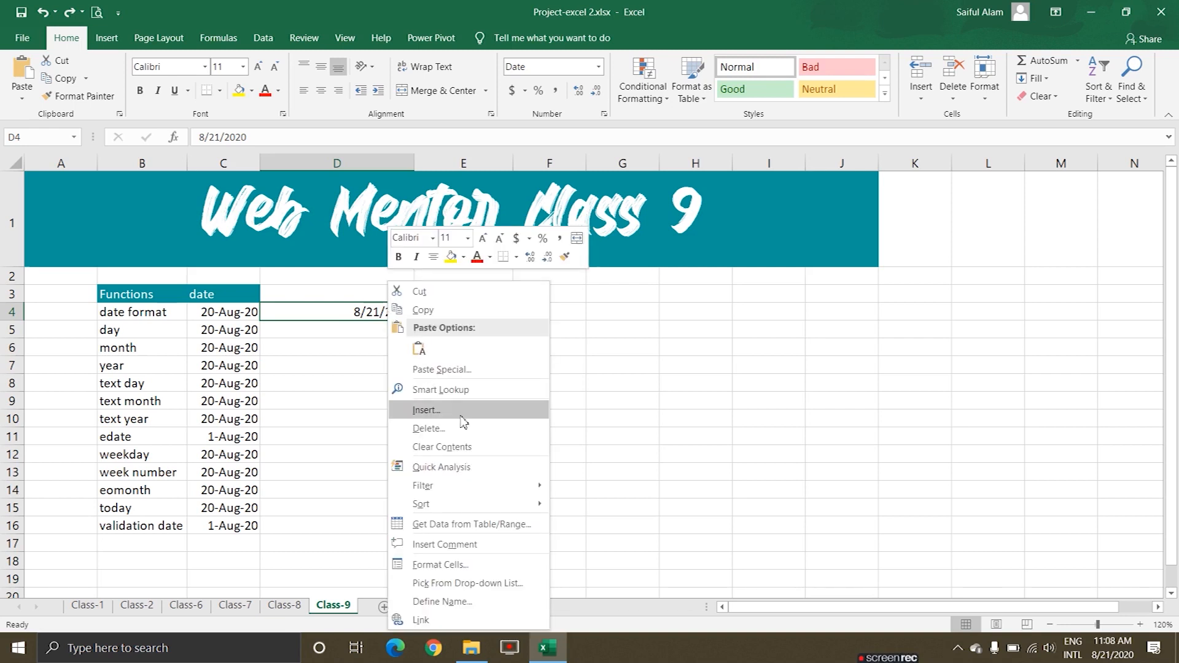
pyautogui.press('Escape')
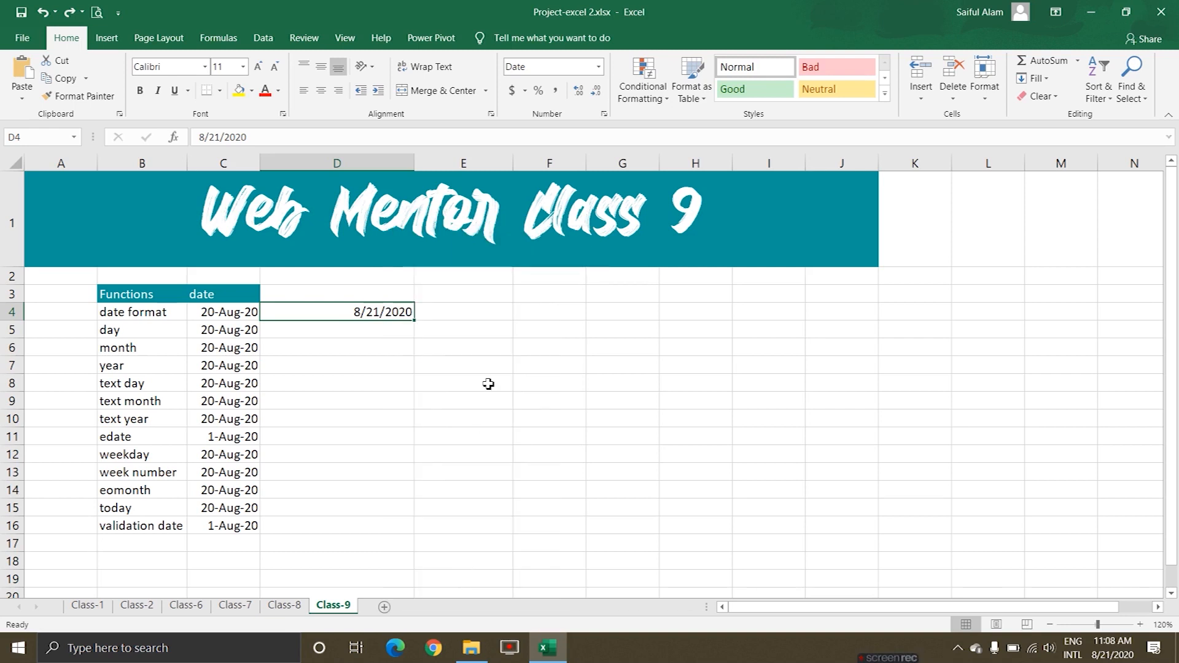
pyautogui.hotkey('ctrl', '1')
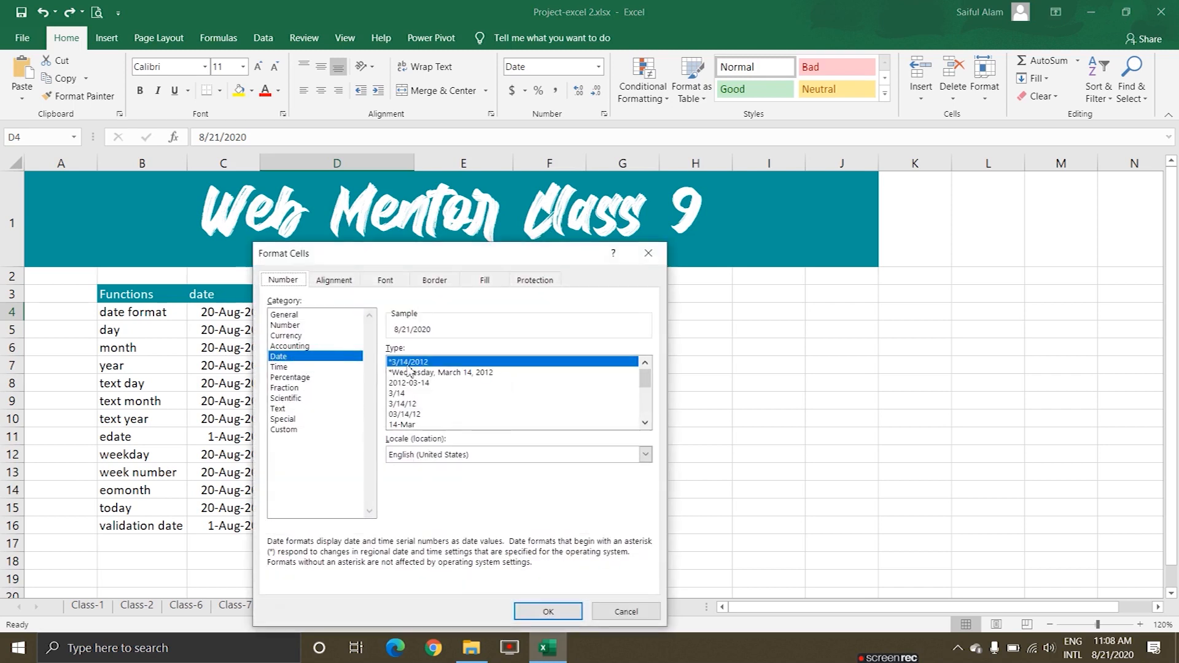
pyautogui.scroll(-4, 433, 374)
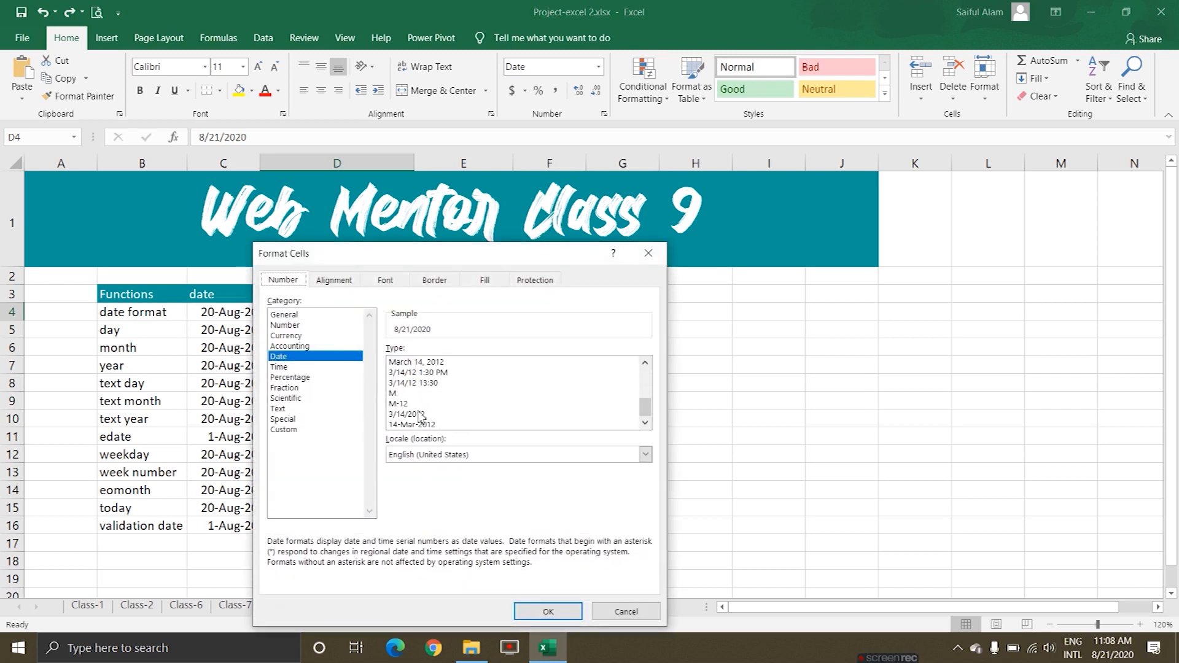
pyautogui.scroll(5, 421, 424)
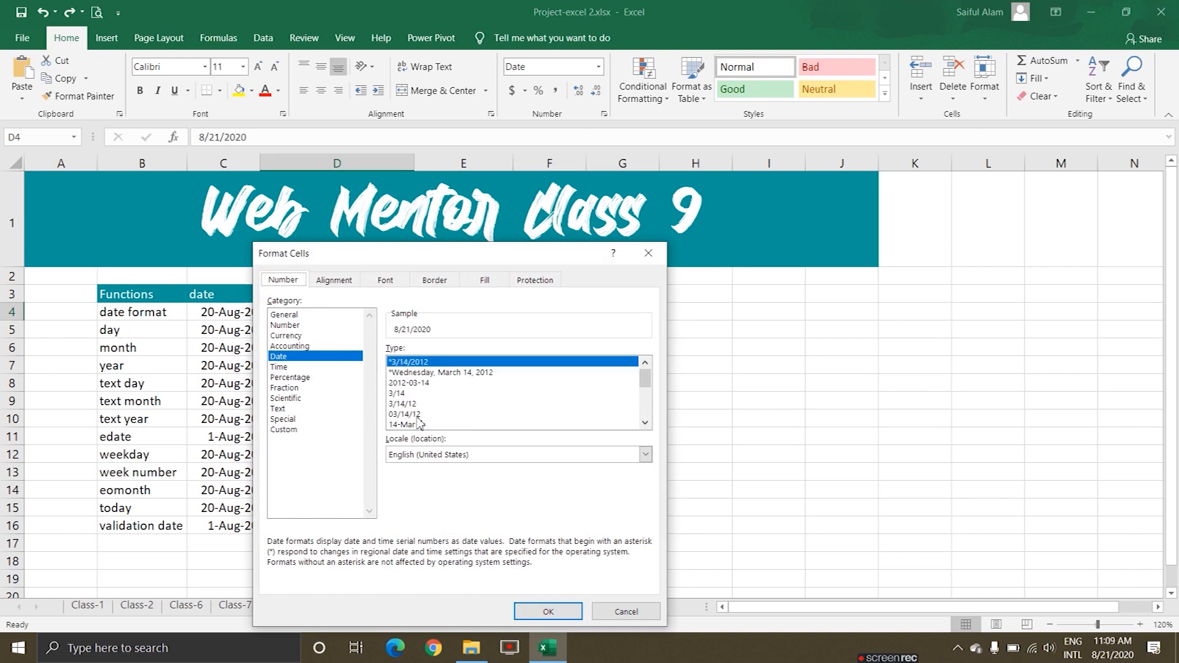
pyautogui.scroll(-1, 446, 384)
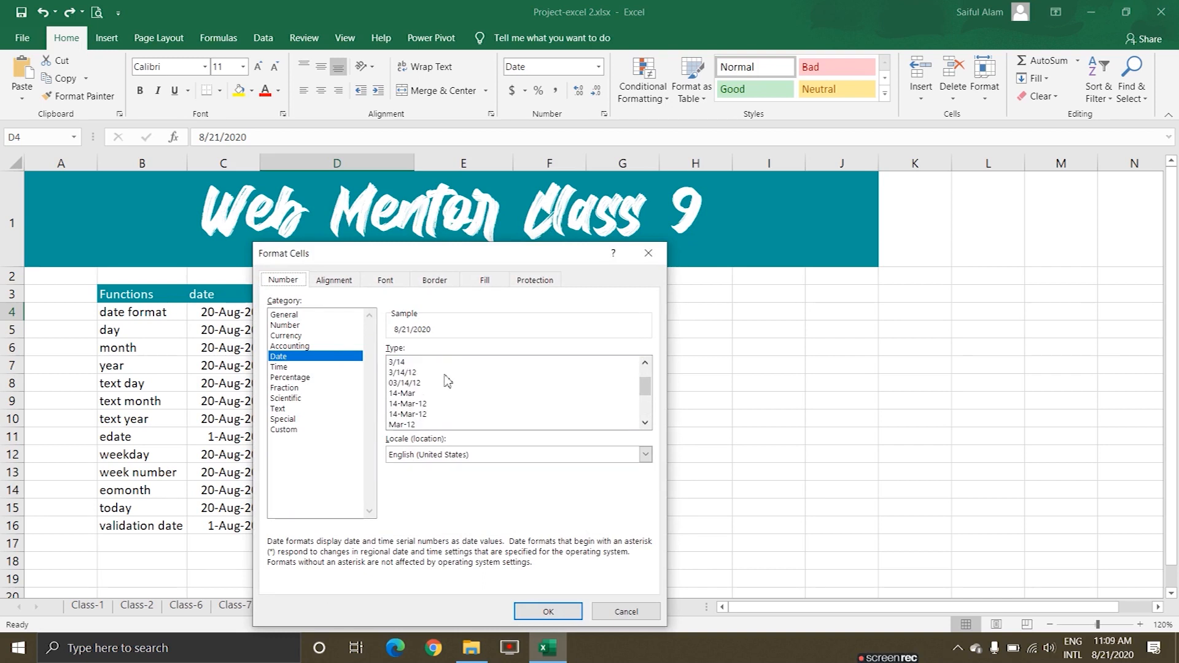
pyautogui.click(403, 406)
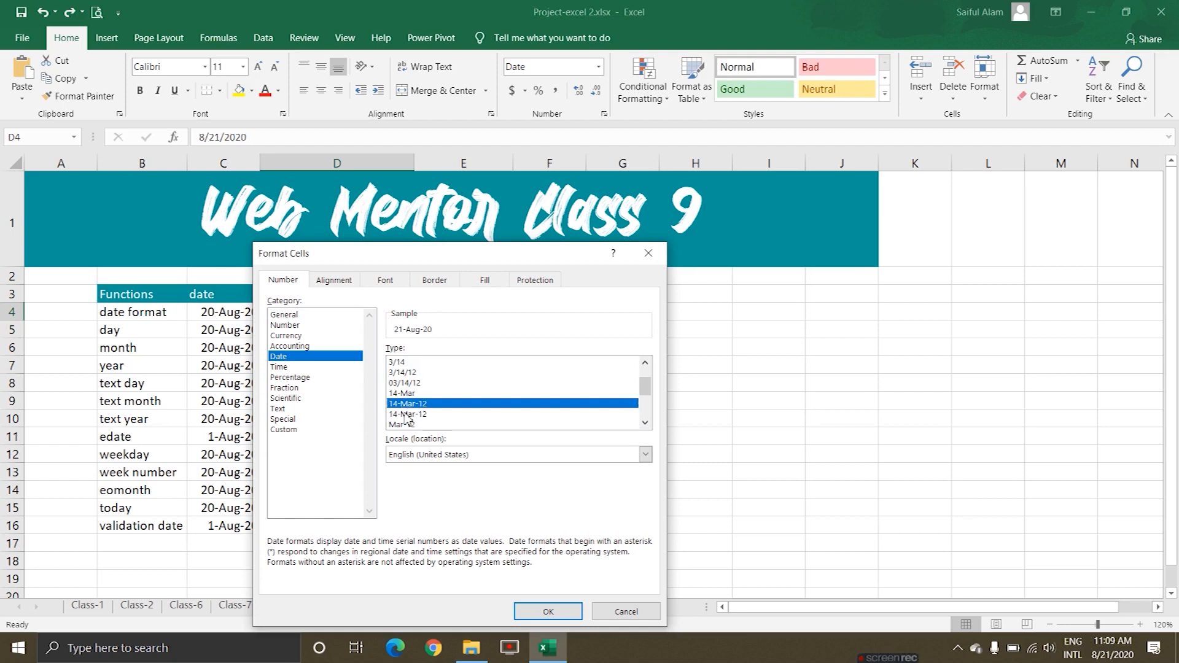
pyautogui.click(549, 613)
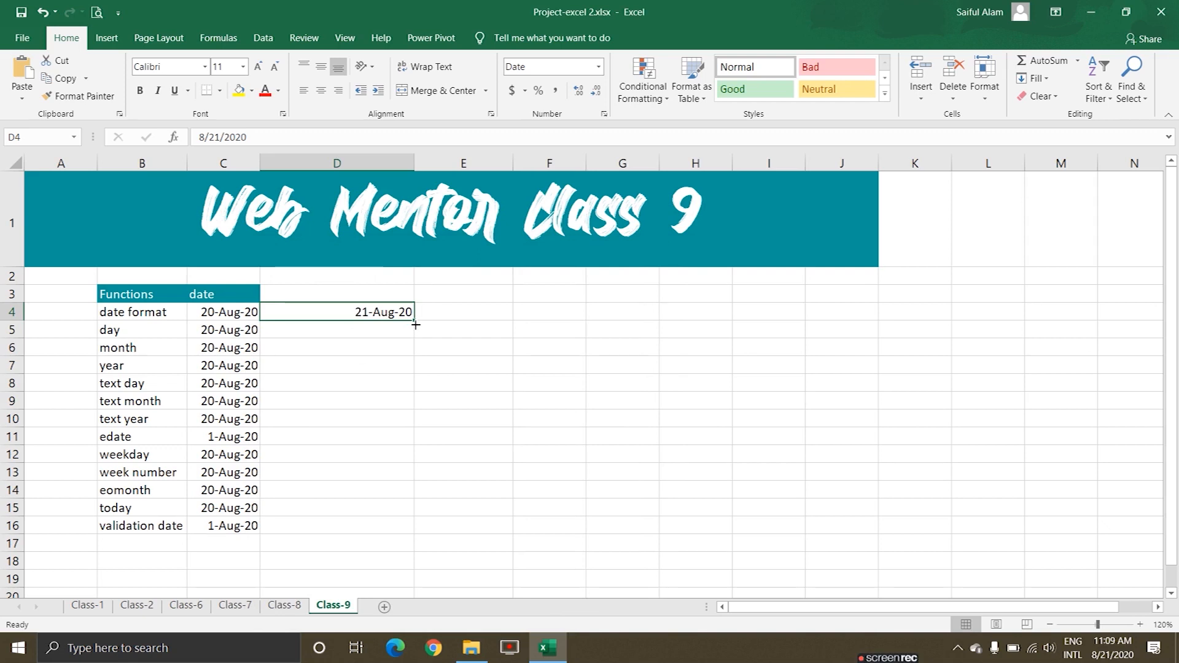
# - Enter the formula =DAY(C5) in cell D5 to extract the day from the date
pyautogui.click(345, 330)
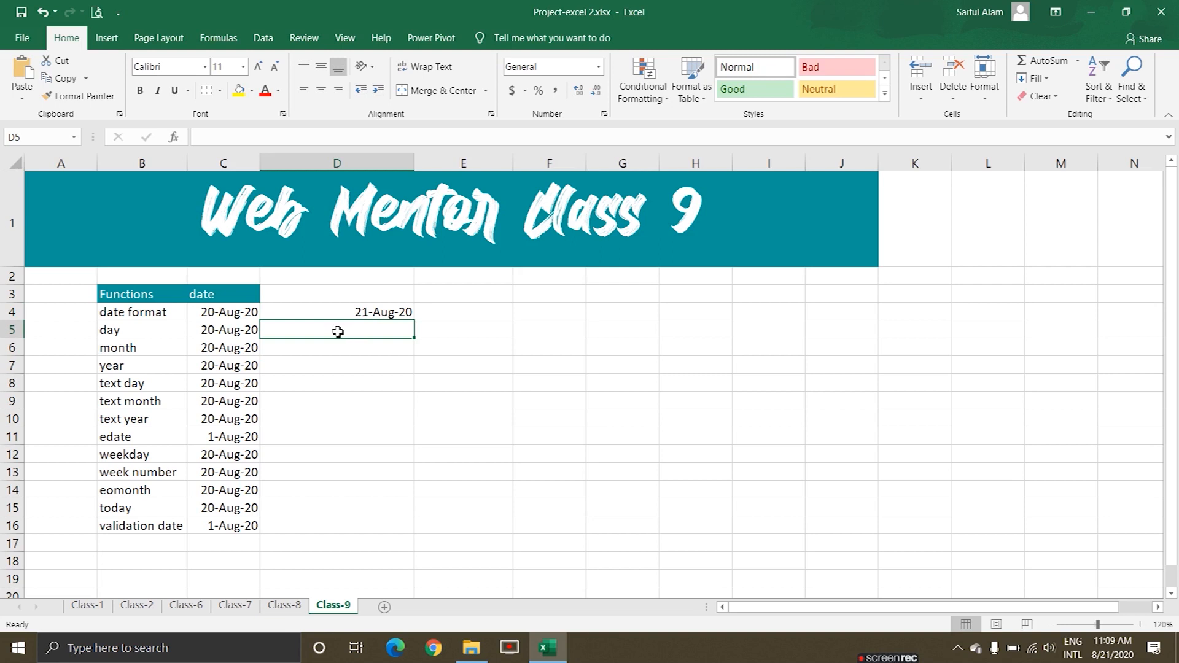
pyautogui.click(235, 333)
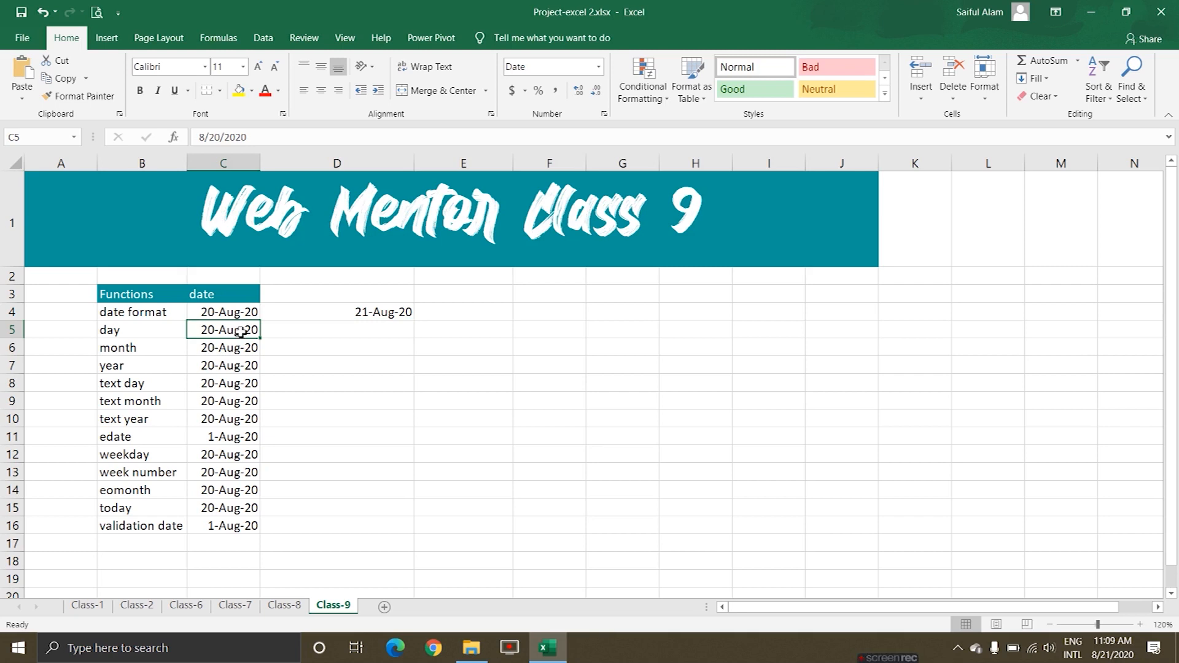
pyautogui.click(386, 333)
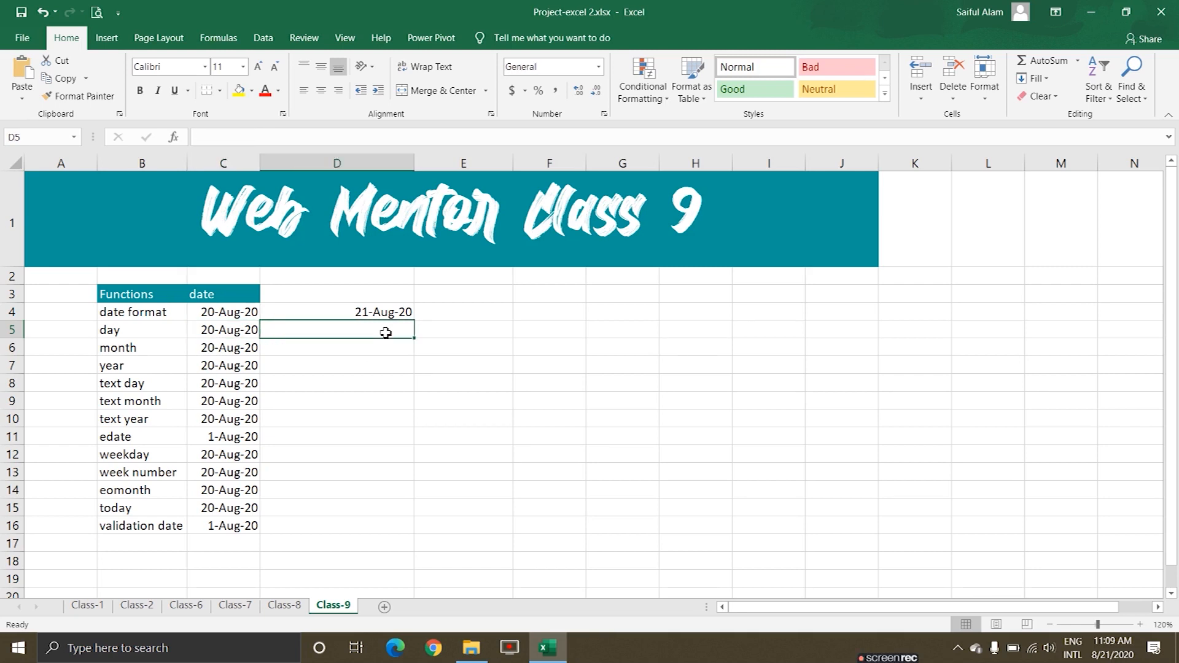
pyautogui.write('=')
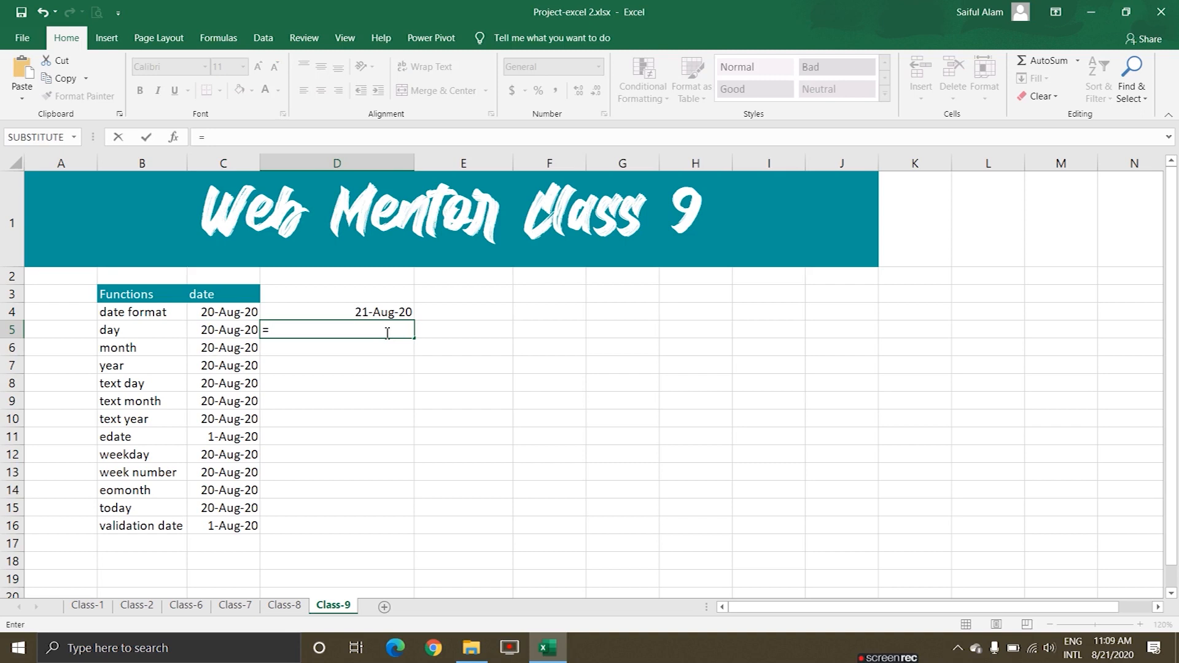
pyautogui.write('d')
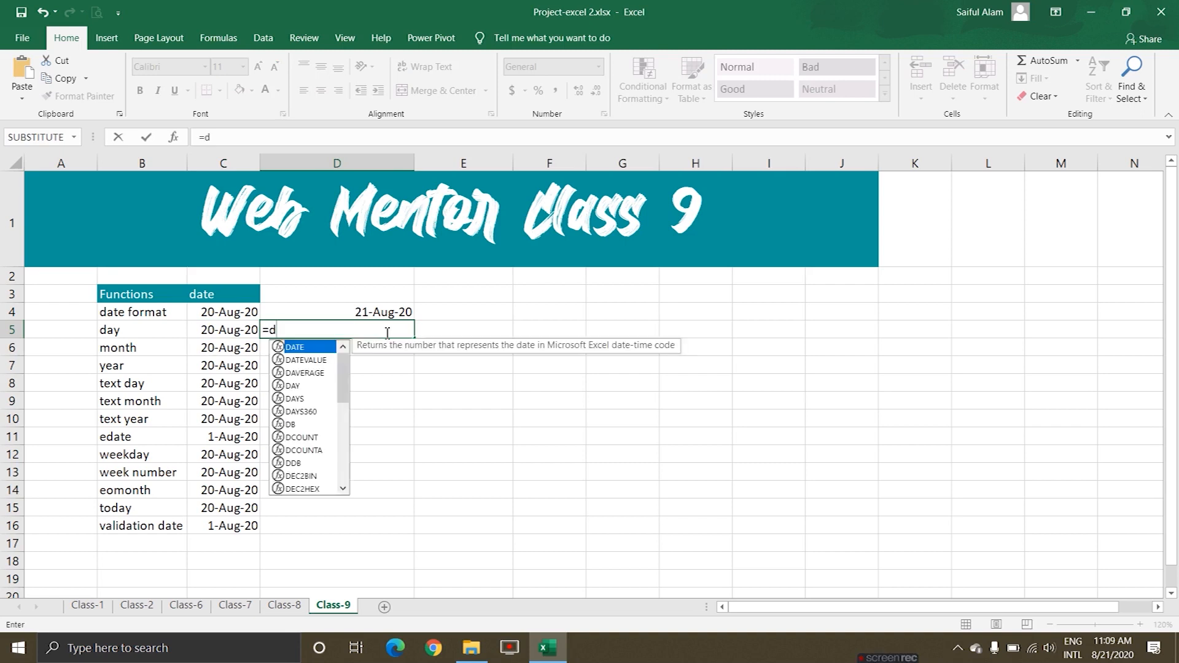
pyautogui.write('ay(')
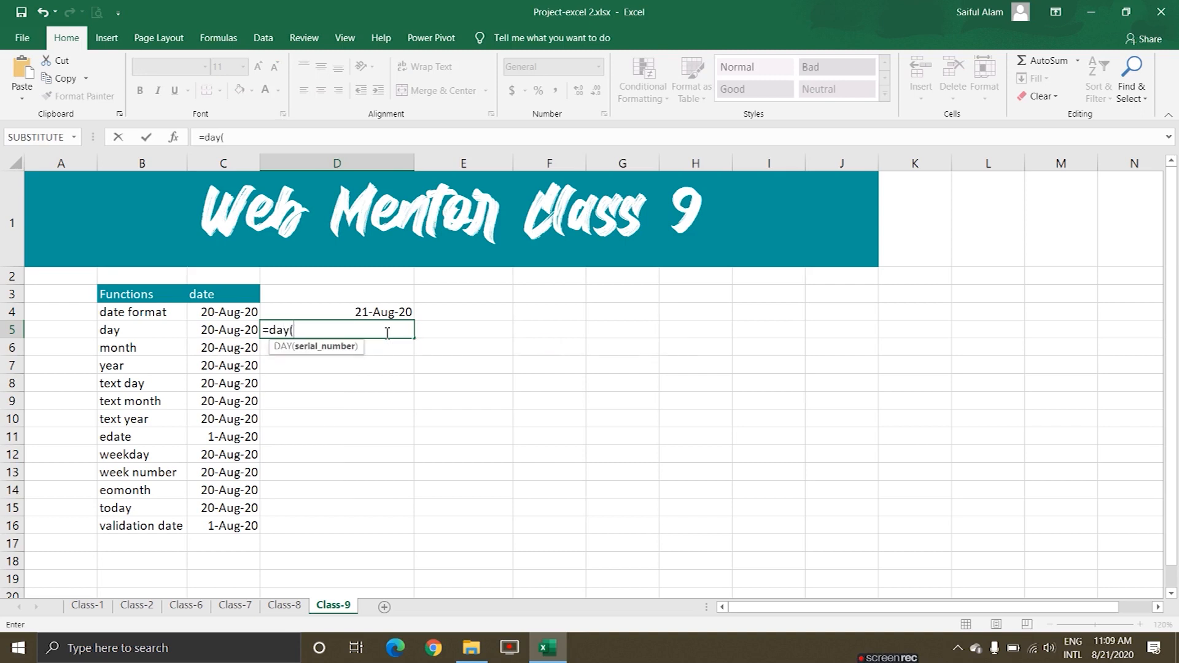
pyautogui.click(239, 330)
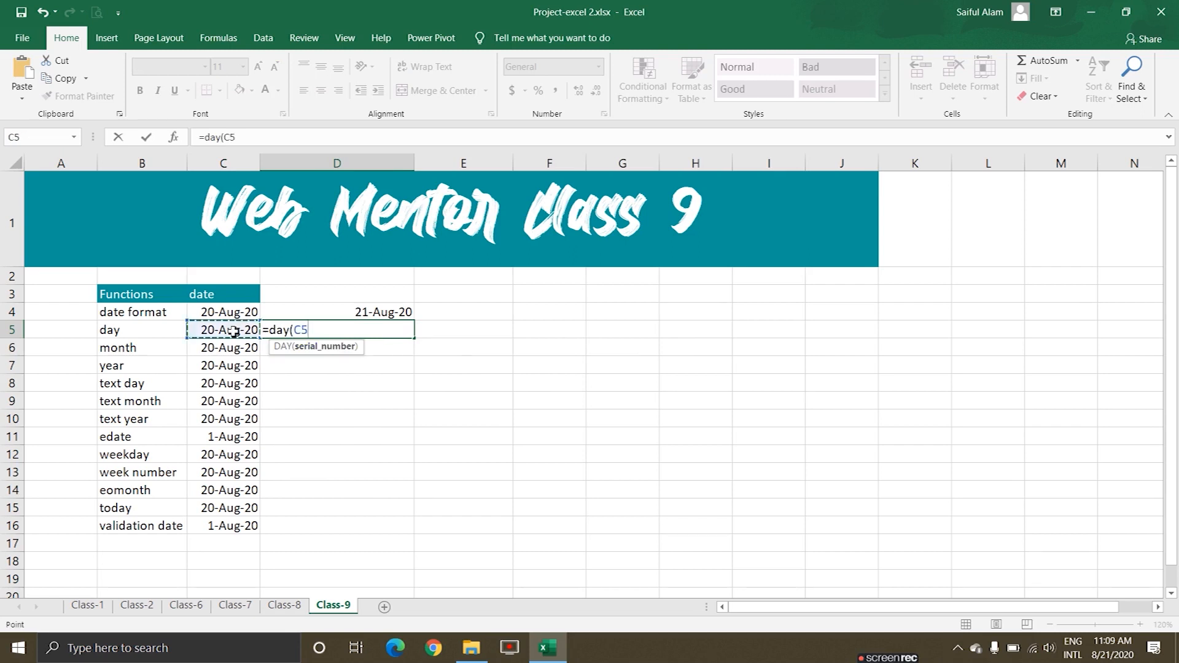
pyautogui.write(')')
pyautogui.press('Return')
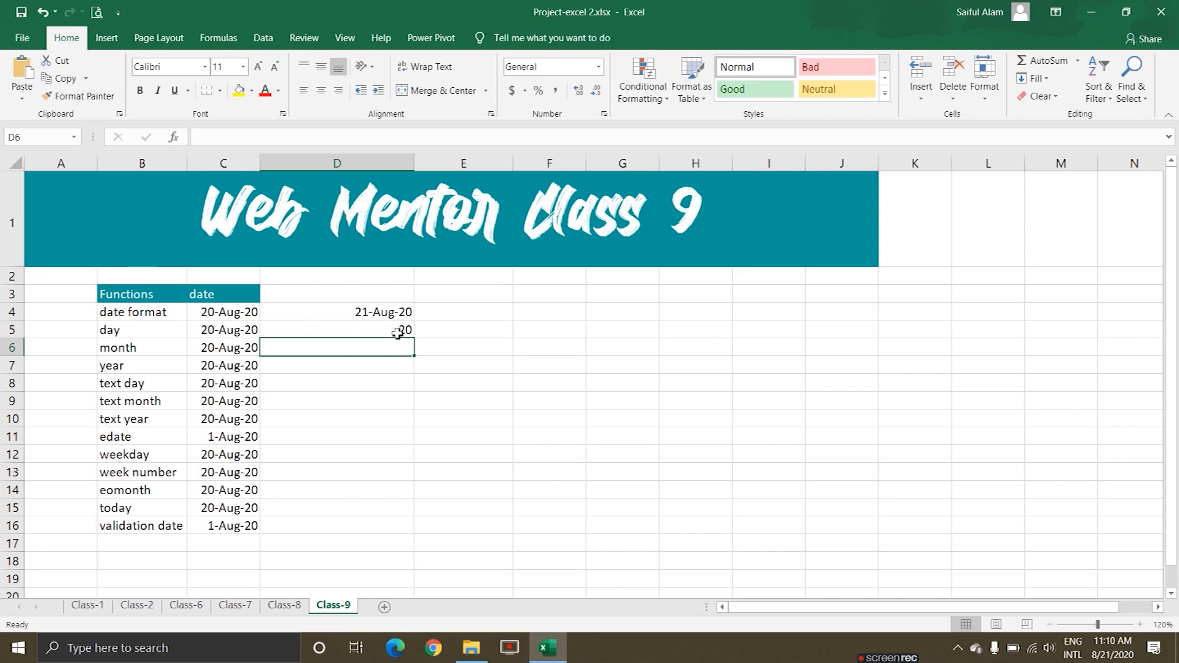
# - Change the date in cell C5 to 8/21/2020 and check the DAY formula in D5
pyautogui.click(399, 332)
pyautogui.click(238, 332)
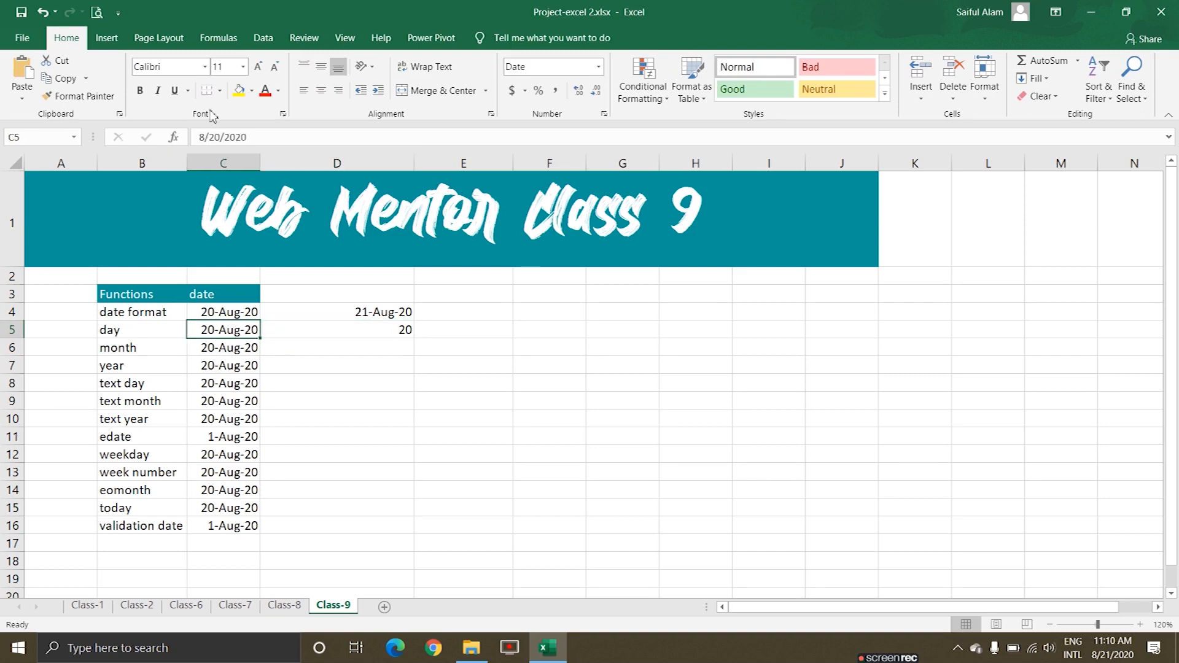
pyautogui.click(222, 137)
pyautogui.press('BackSpace')
pyautogui.write('1')
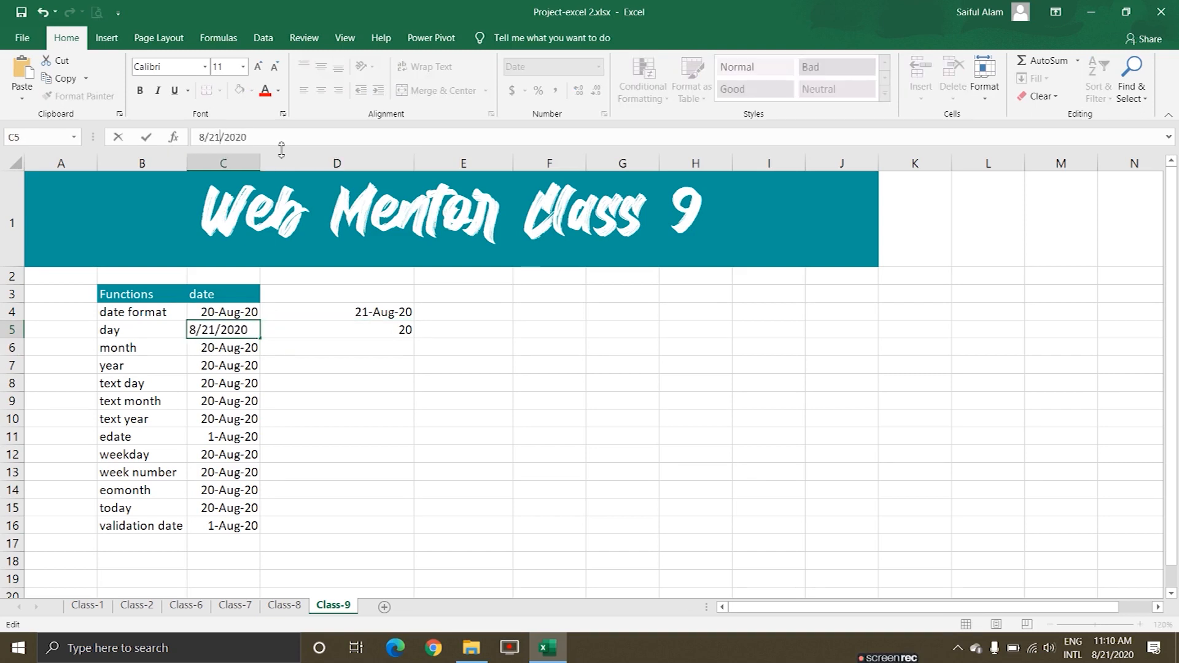
pyautogui.press('Return')
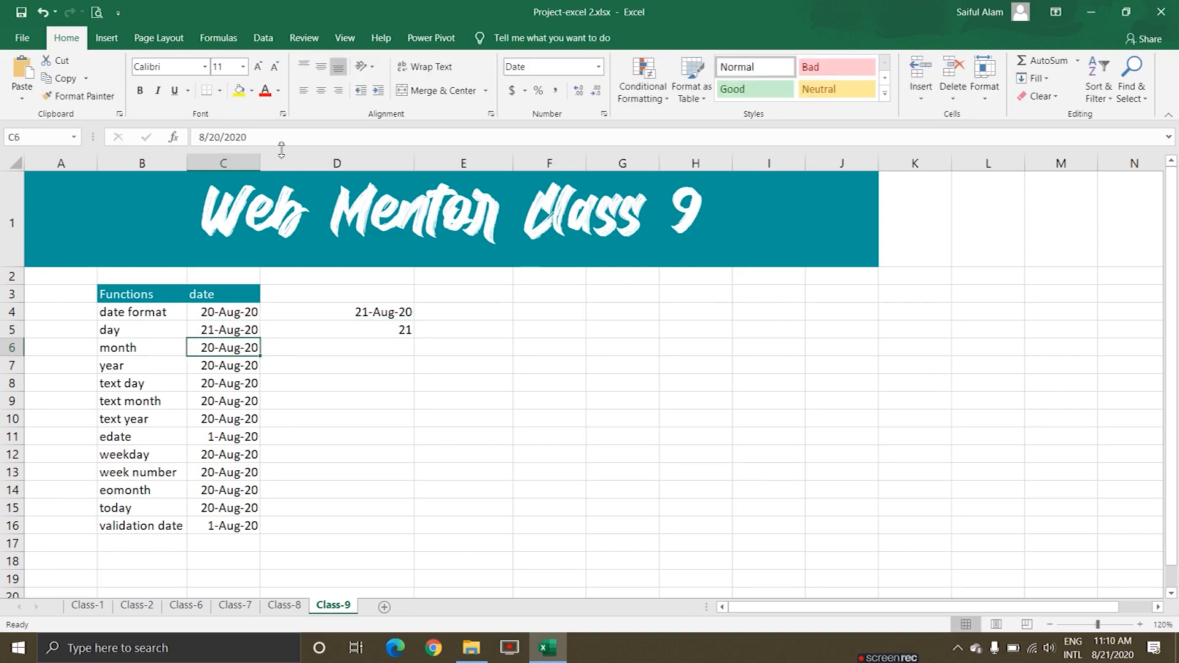
pyautogui.click(406, 332)
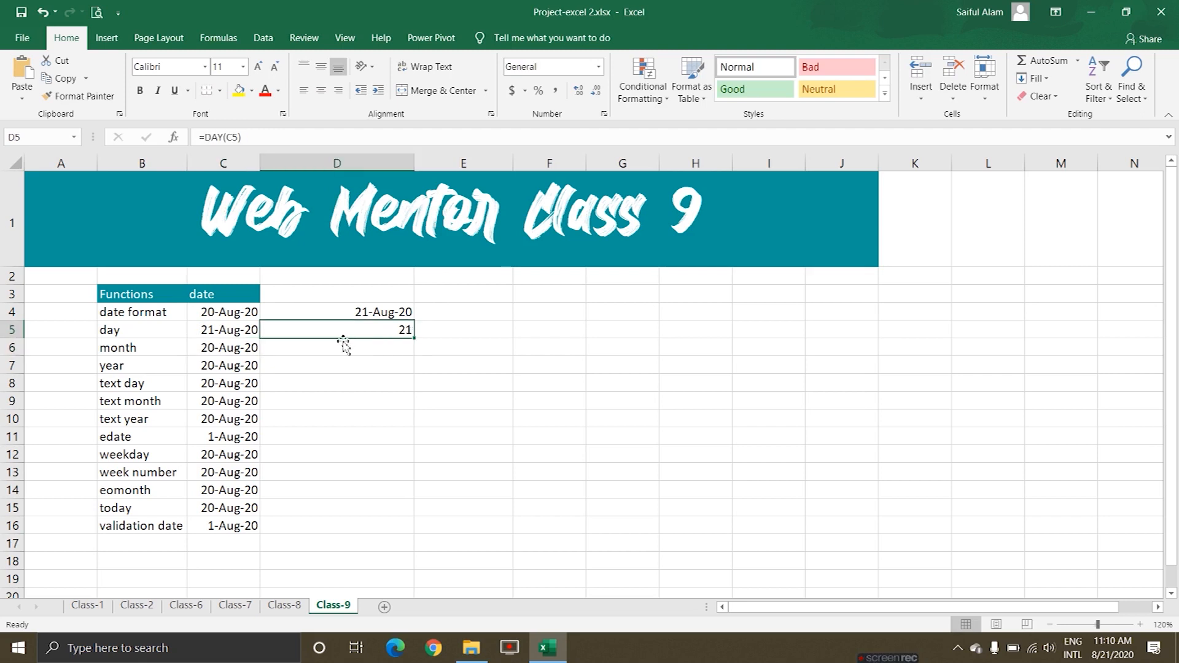
# - Copy the date in C5 to the date cells C6:C10 and C12:C15
pyautogui.click(239, 330)
pyautogui.hotkey('ctrl', 'c')
pyautogui.moveTo(234, 348); pyautogui.dragTo(239, 418)
pyautogui.hotkey('ctrl', 'v')
pyautogui.click(411, 383)
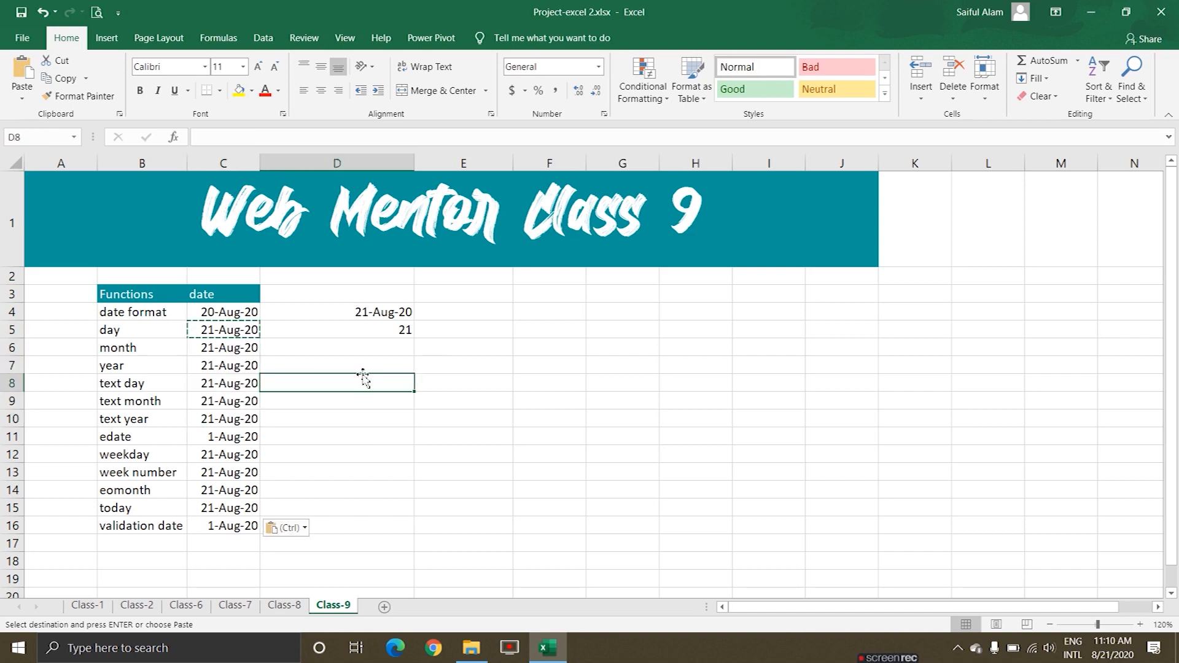
pyautogui.click(395, 331)
# - Enter the formula =MONTH(C6) in cell D6 to extract the month from the date
pyautogui.click(403, 346)
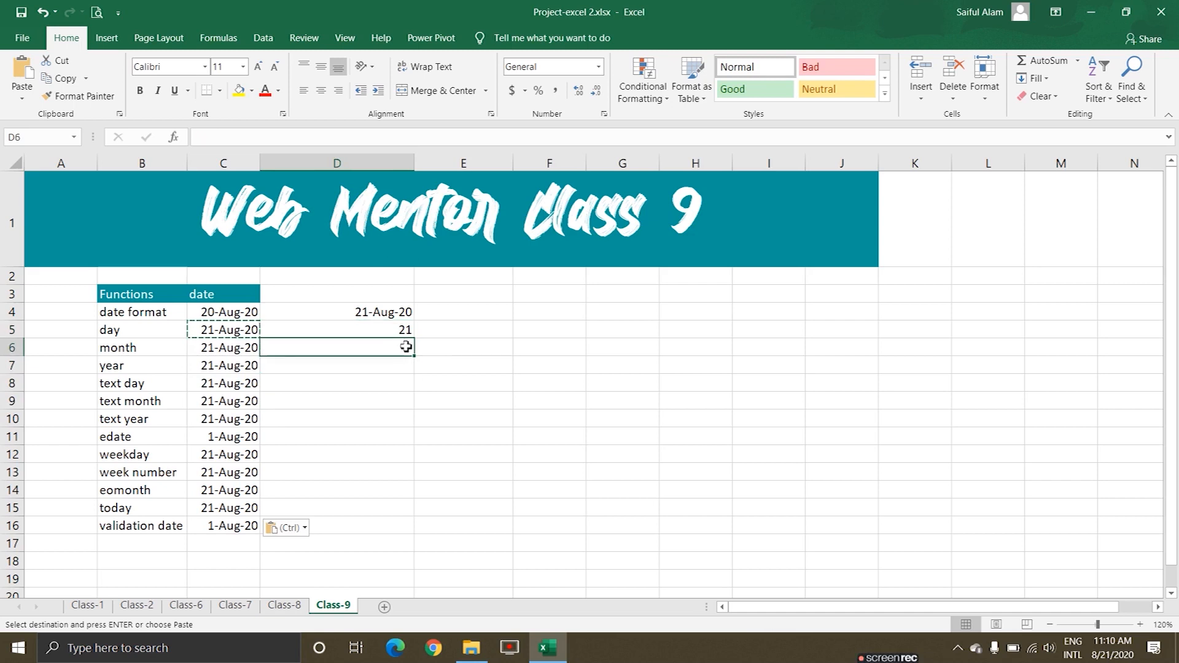
pyautogui.write('=')
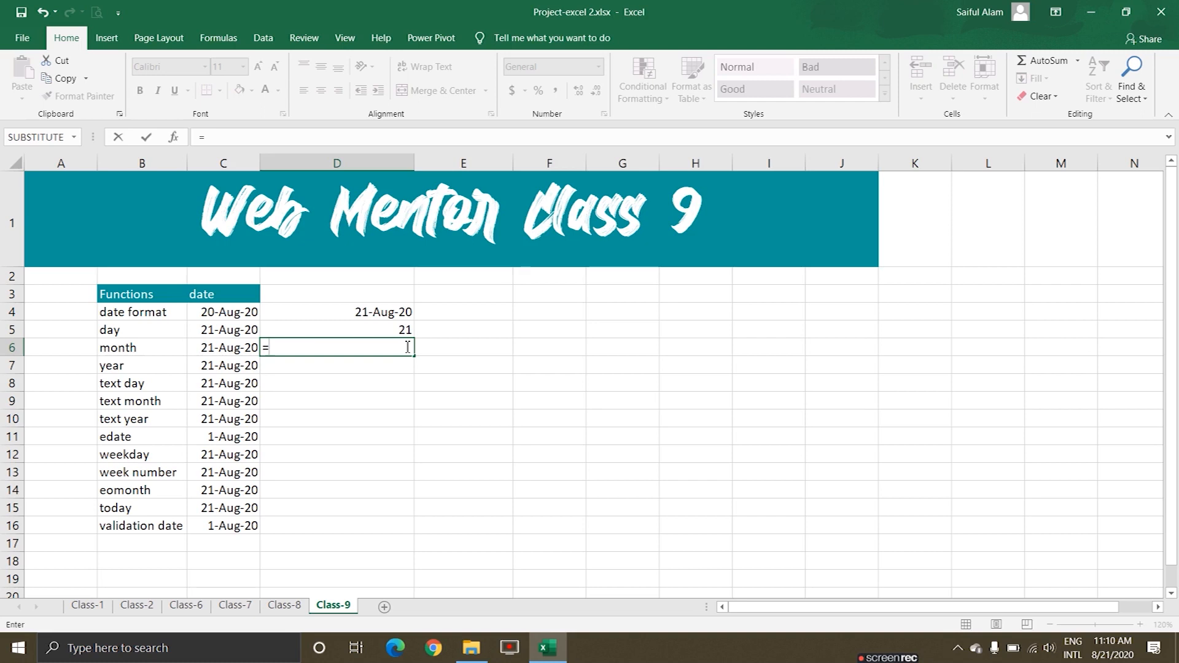
pyautogui.write('month')
pyautogui.doubleClick(301, 365)
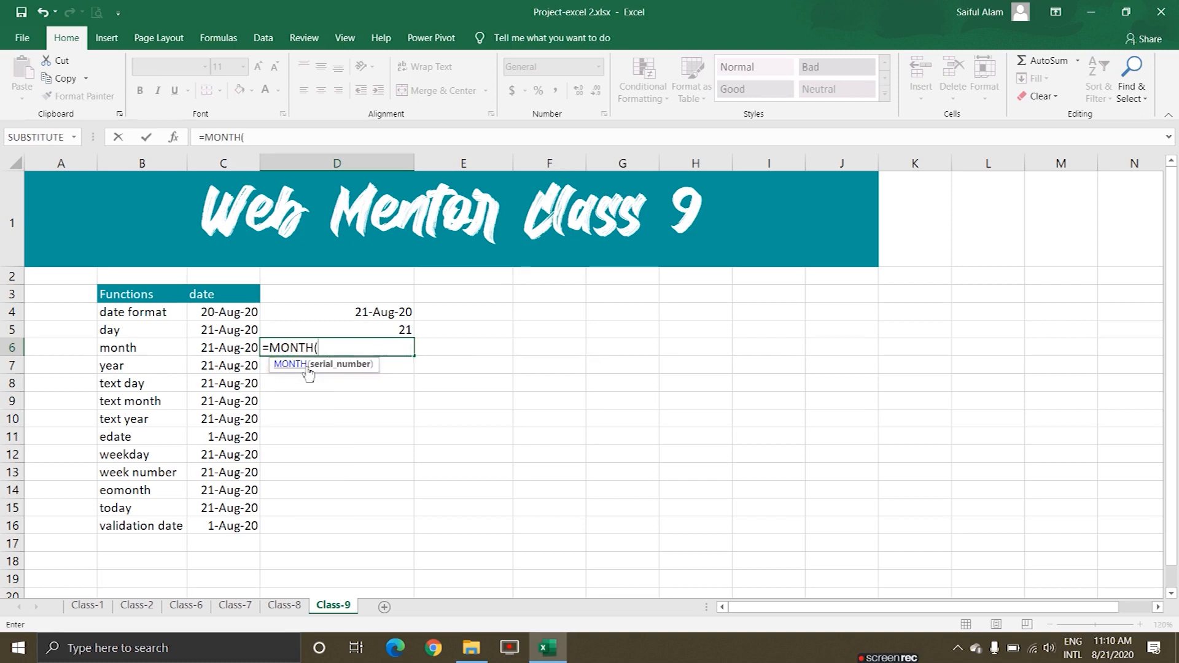
pyautogui.click(223, 349)
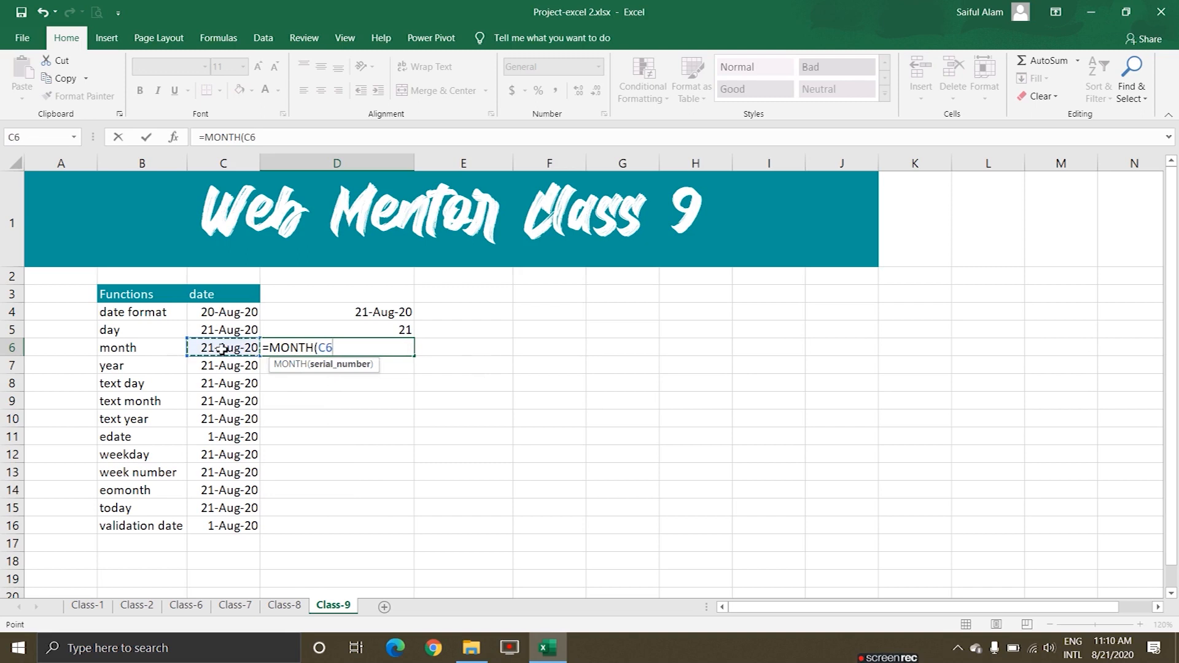
pyautogui.write(')')
pyautogui.press('Return')
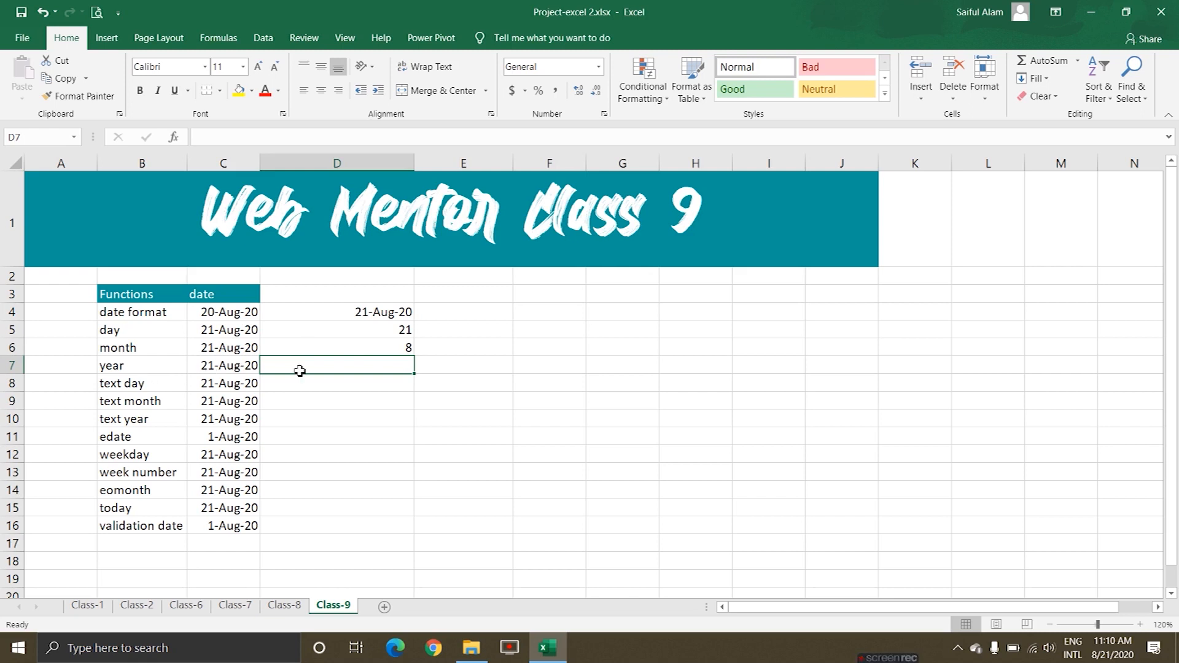
# - Enter the formula =YEAR(C7) in cell D7 to extract the year from the date
pyautogui.write('=yea')
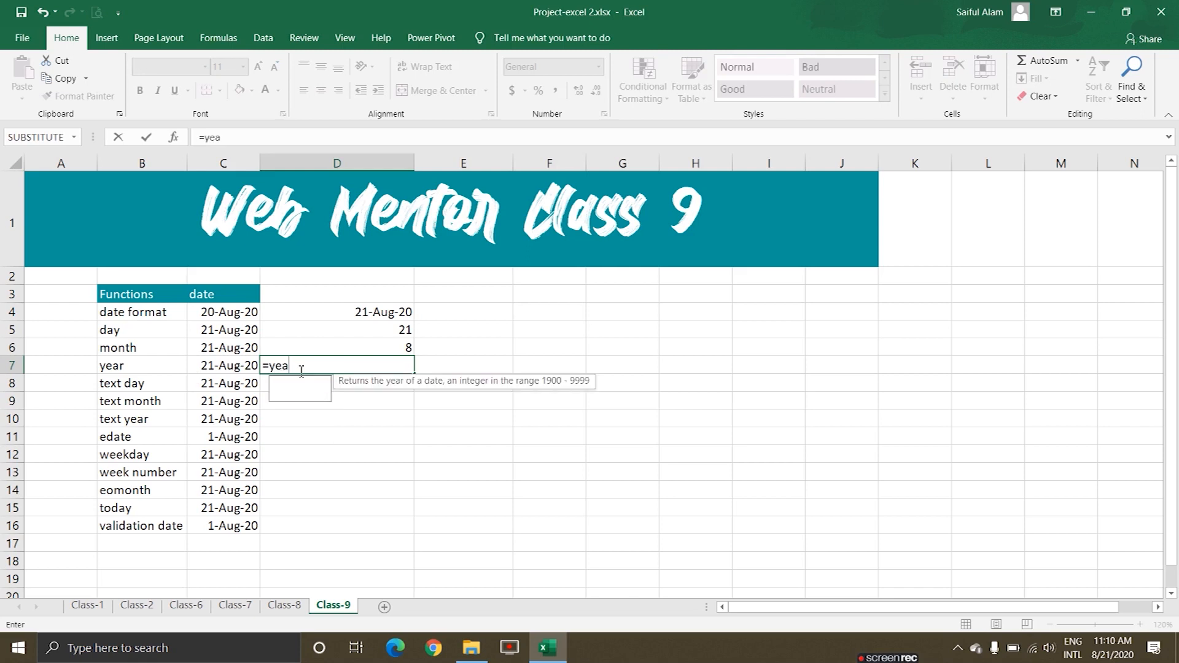
pyautogui.write('r(')
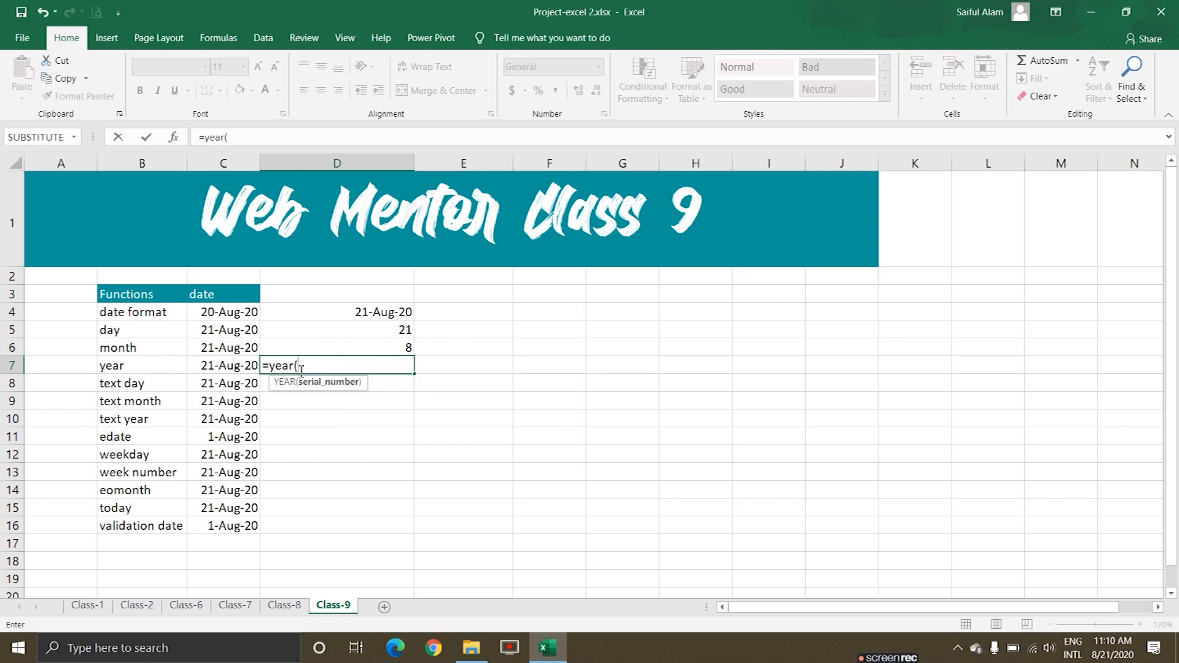
pyautogui.click(217, 369)
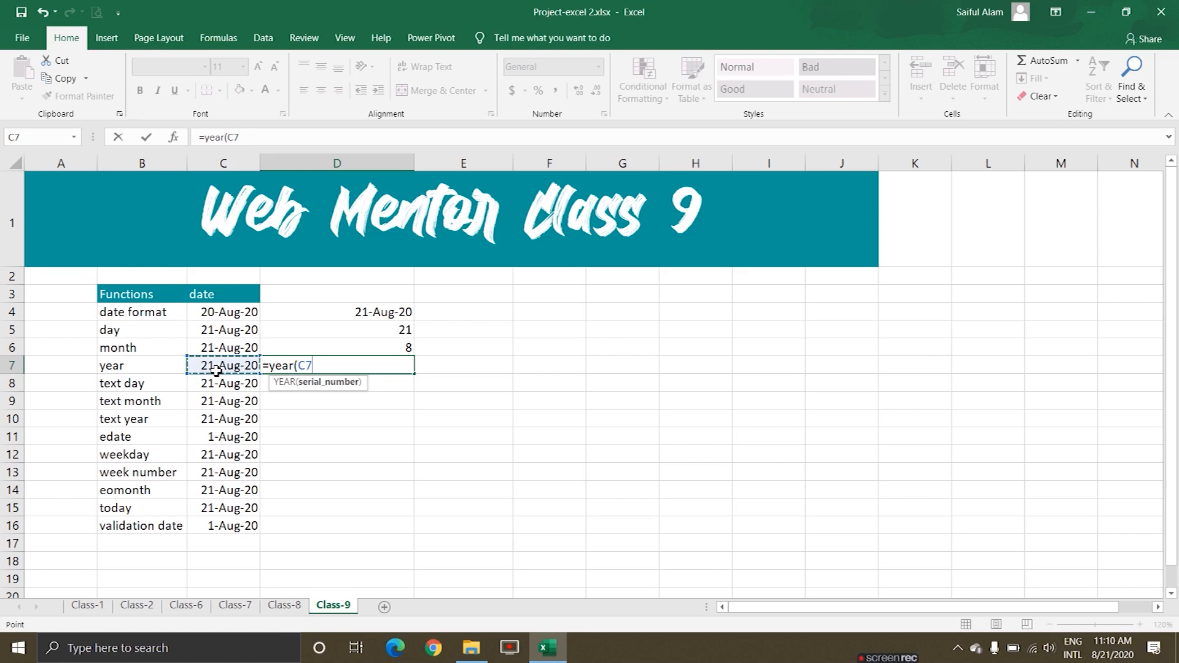
pyautogui.write(')')
pyautogui.press('Return')
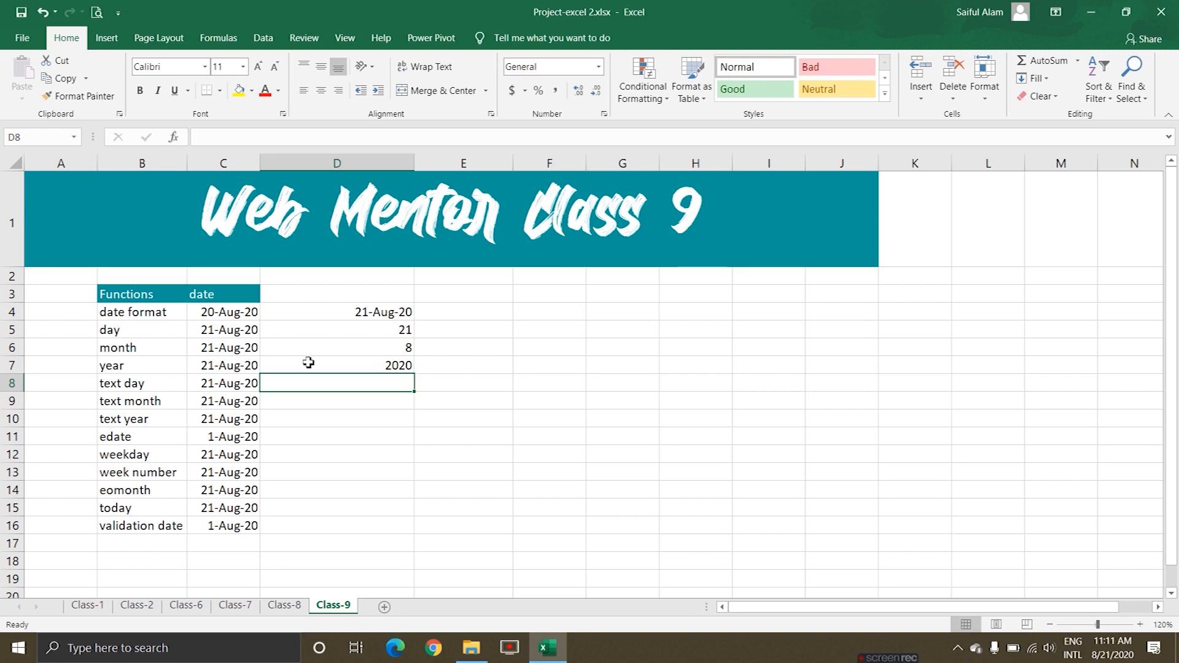
pyautogui.click(235, 385)
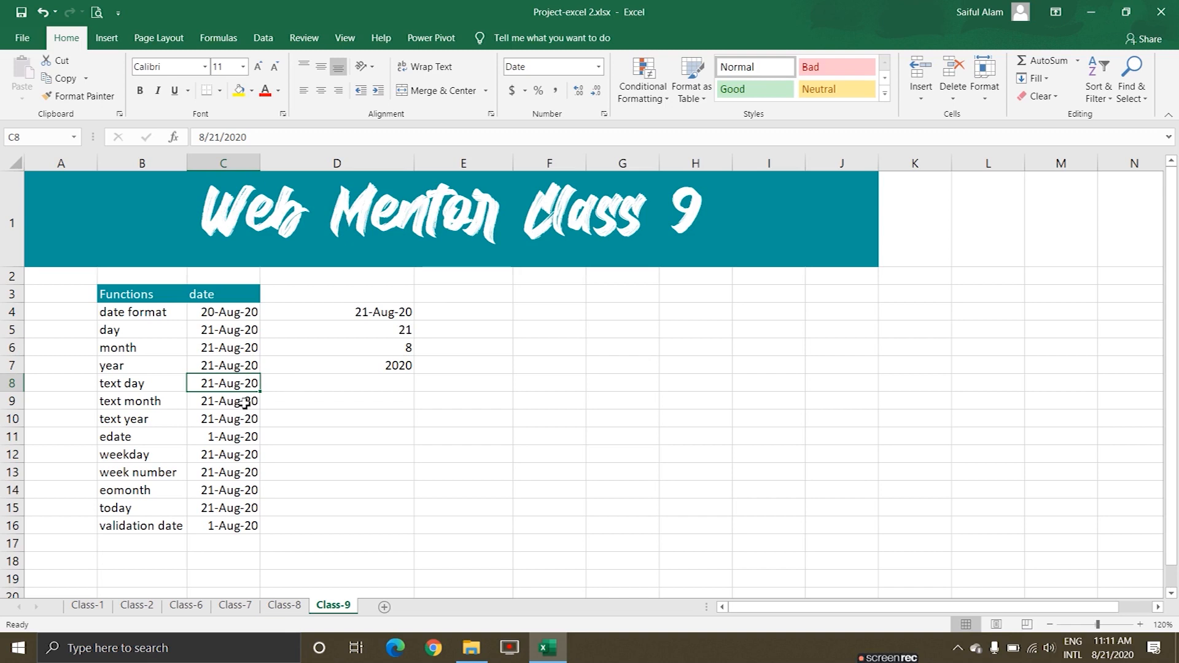
pyautogui.click(375, 386)
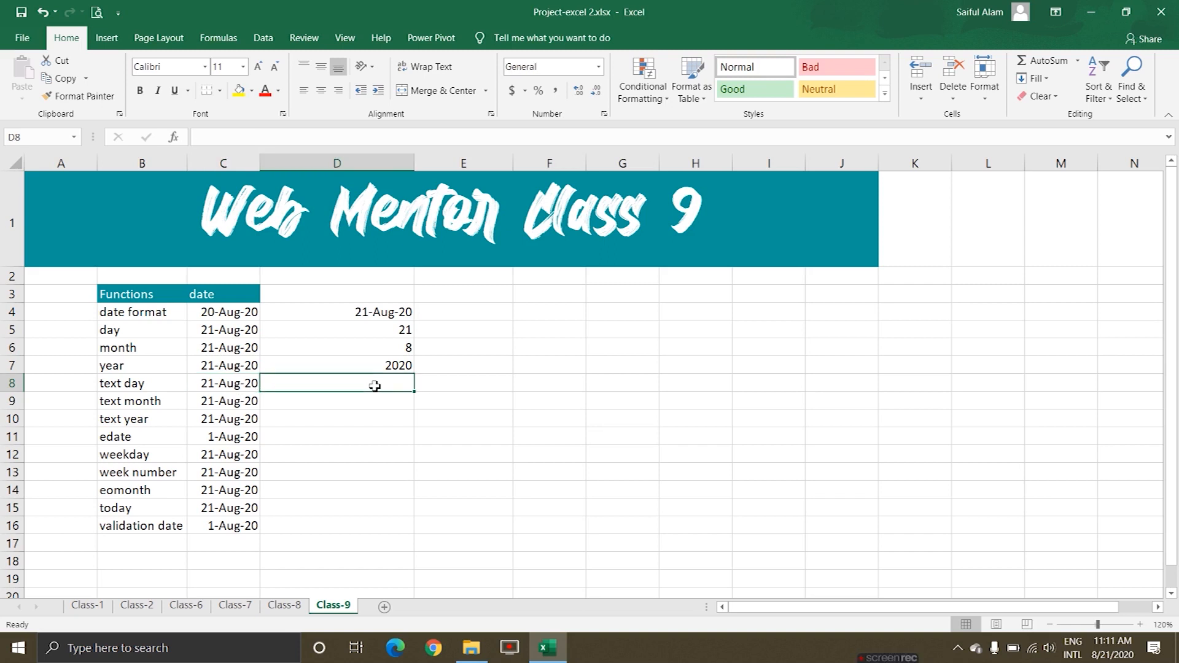
pyautogui.write('=')
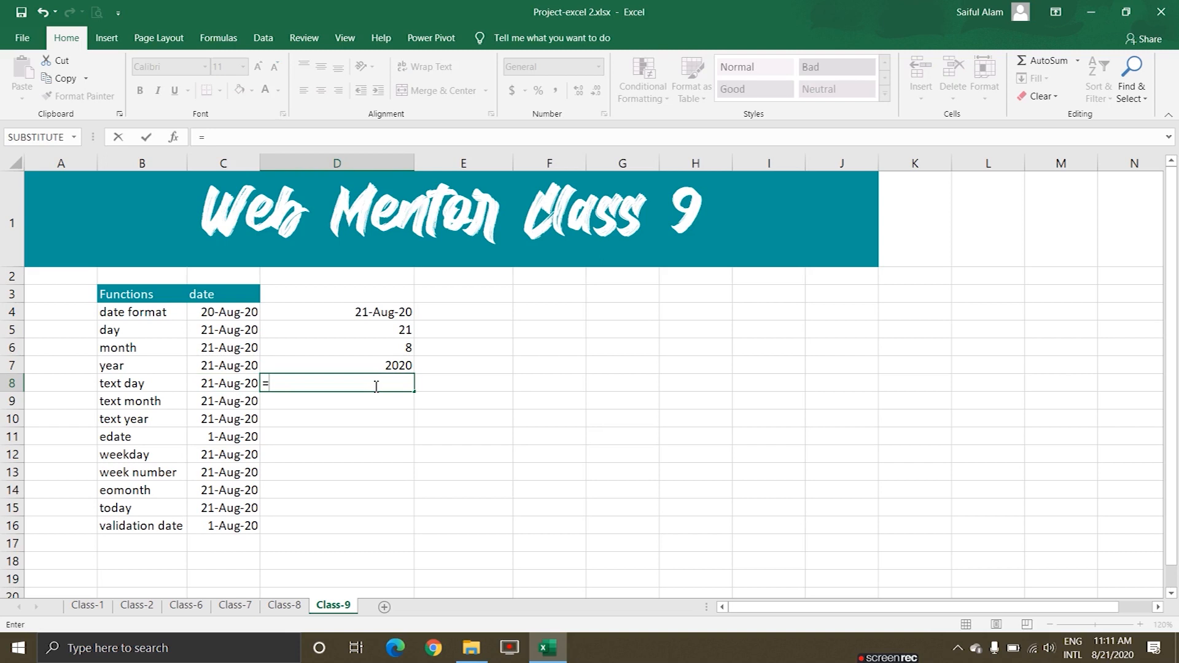
pyautogui.write('text')
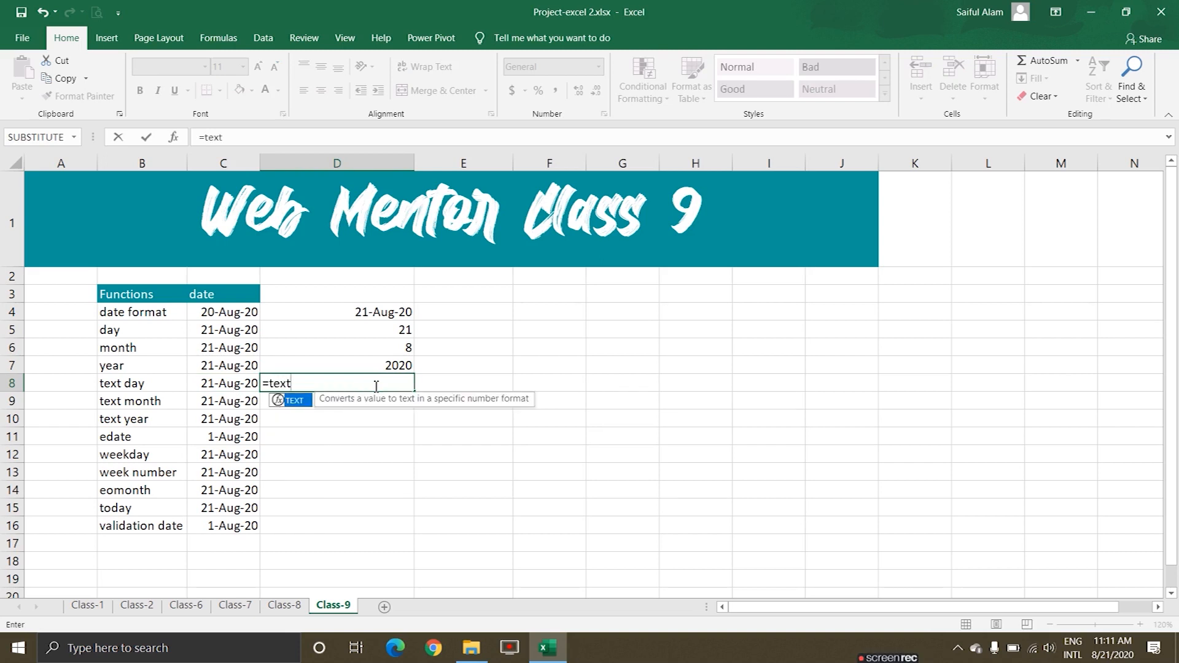
pyautogui.write('(')
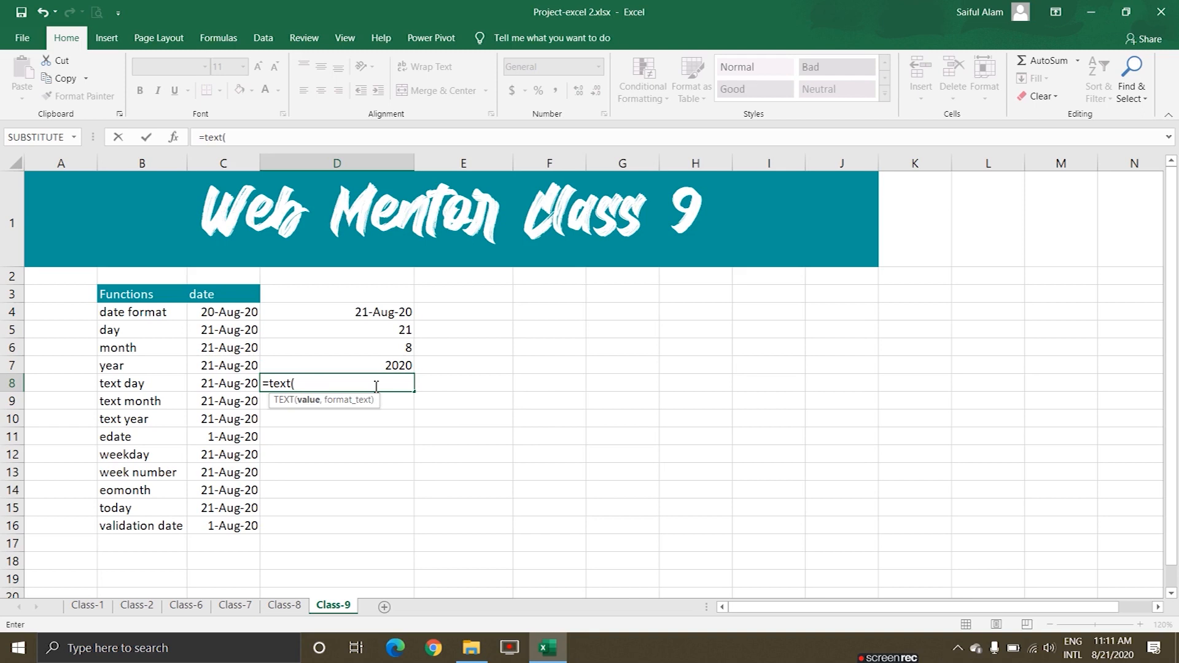
pyautogui.click(231, 385)
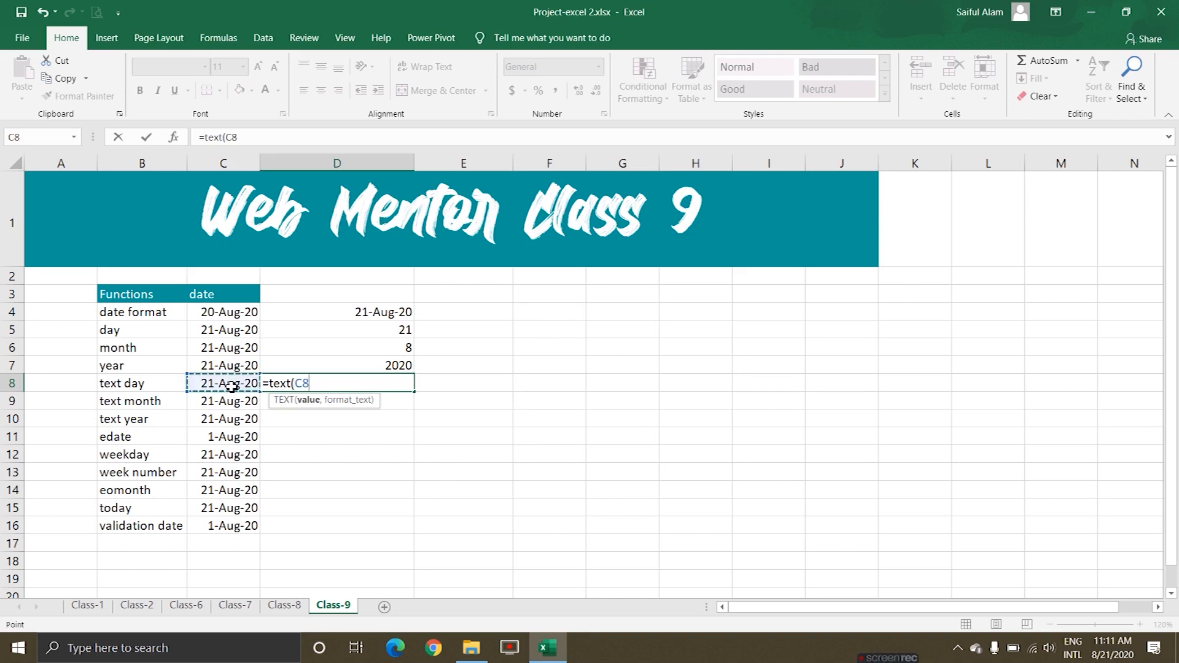
pyautogui.write(')')
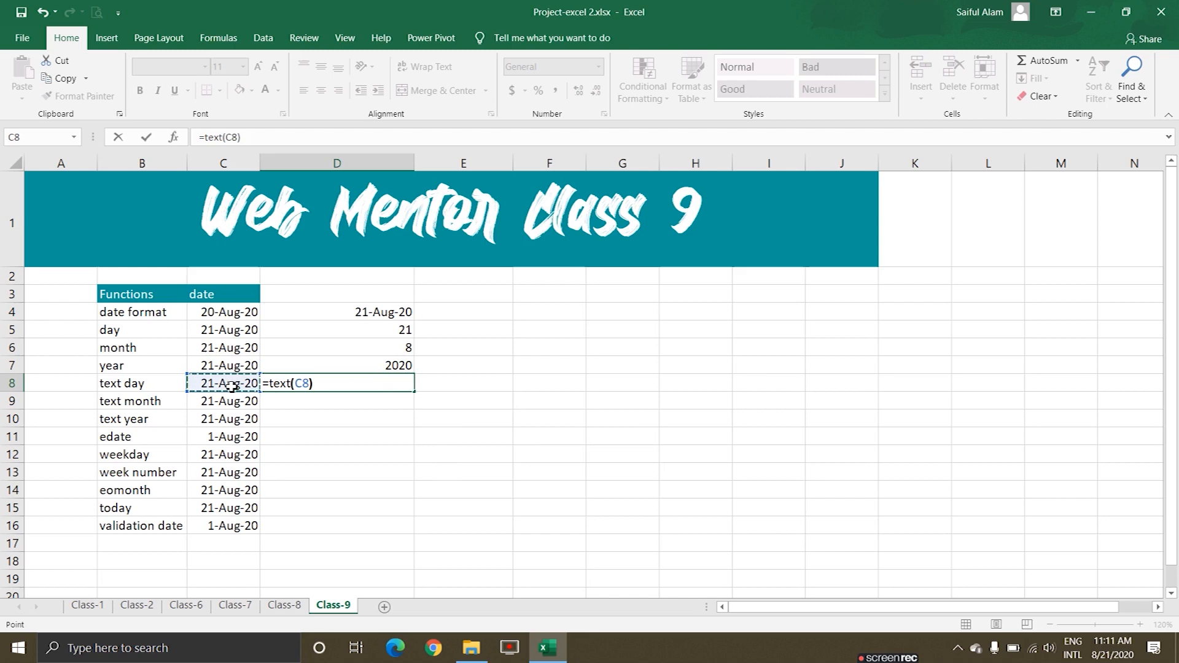
pyautogui.press('Return')
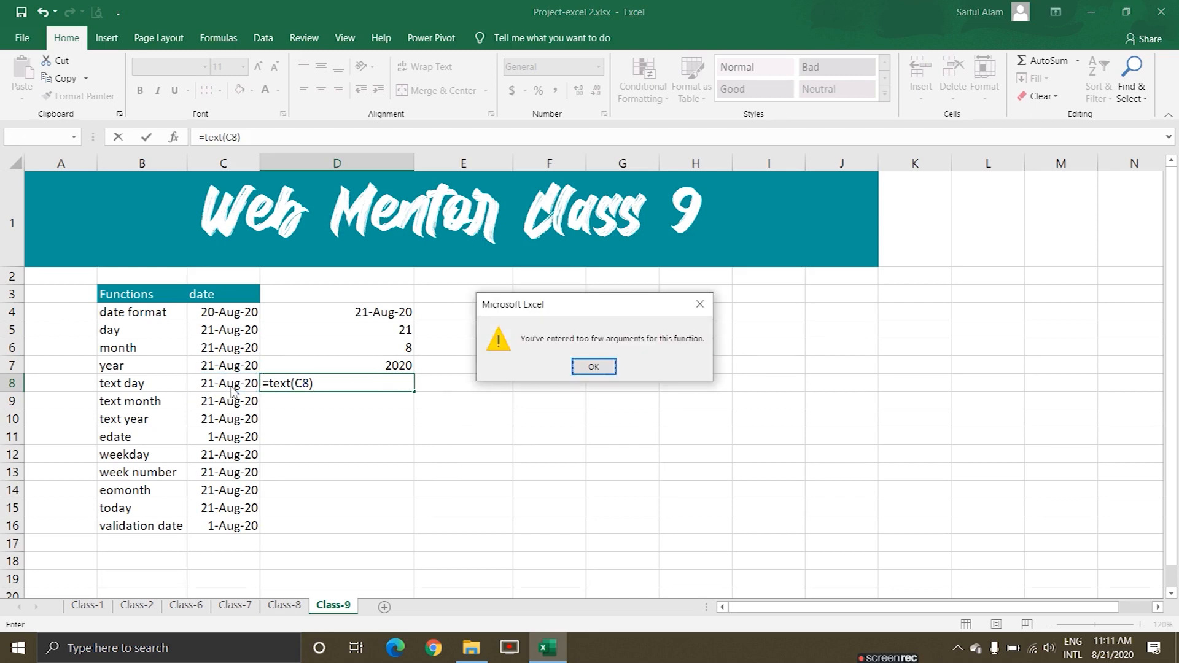
pyautogui.press('Return')
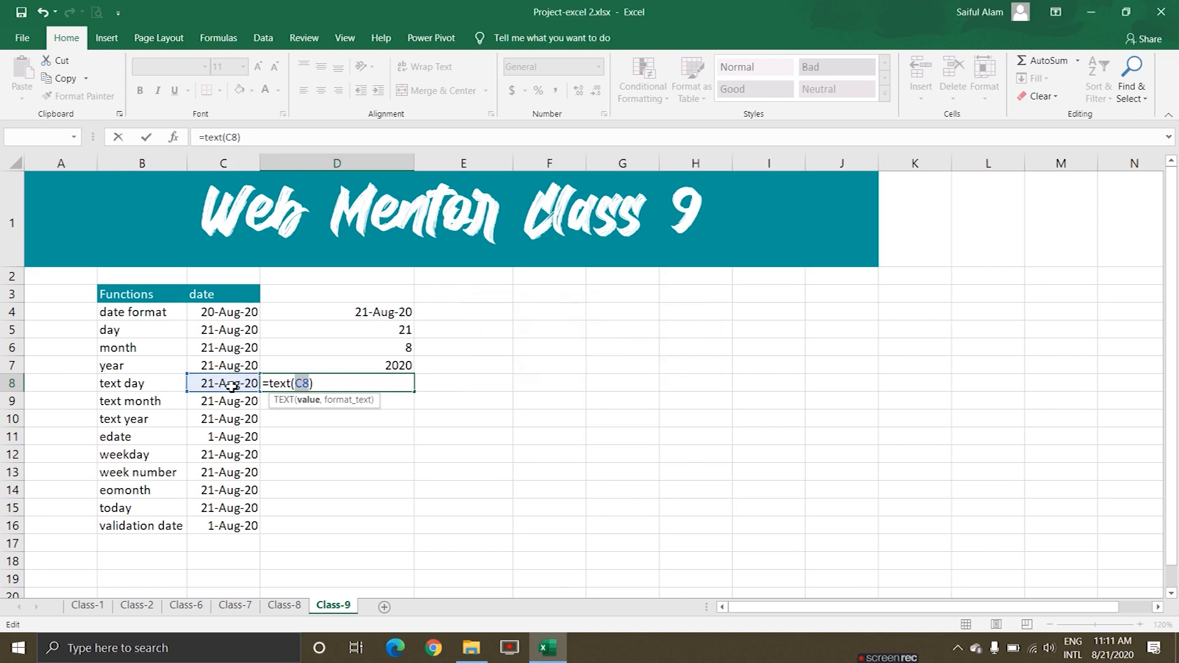
pyautogui.press('BackSpace')
pyautogui.press('BackSpace')
pyautogui.press('BackSpace')
pyautogui.press('BackSpace')
pyautogui.press('BackSpace')
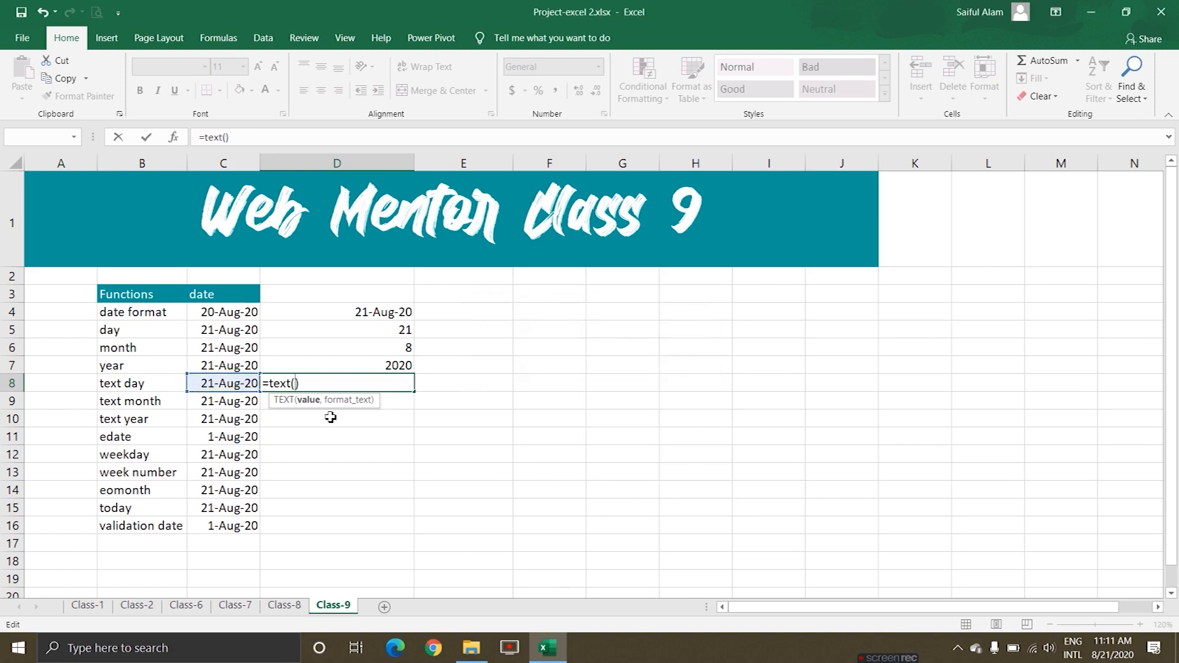
pyautogui.press('BackSpace')
pyautogui.press('BackSpace')
pyautogui.press('BackSpace')
pyautogui.press('BackSpace')
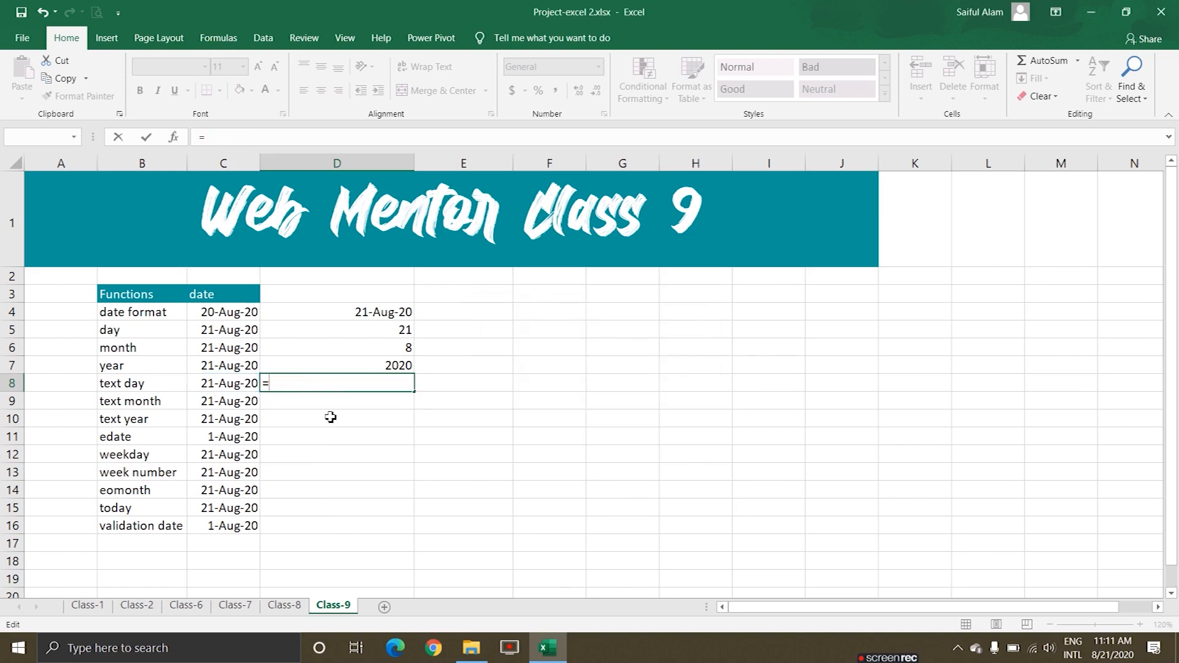
pyautogui.click(387, 419)
# - Enter the formula =TEXT(C8,"ddd") in cell D8 to show the date's day as abbreviated text
pyautogui.click(395, 383)
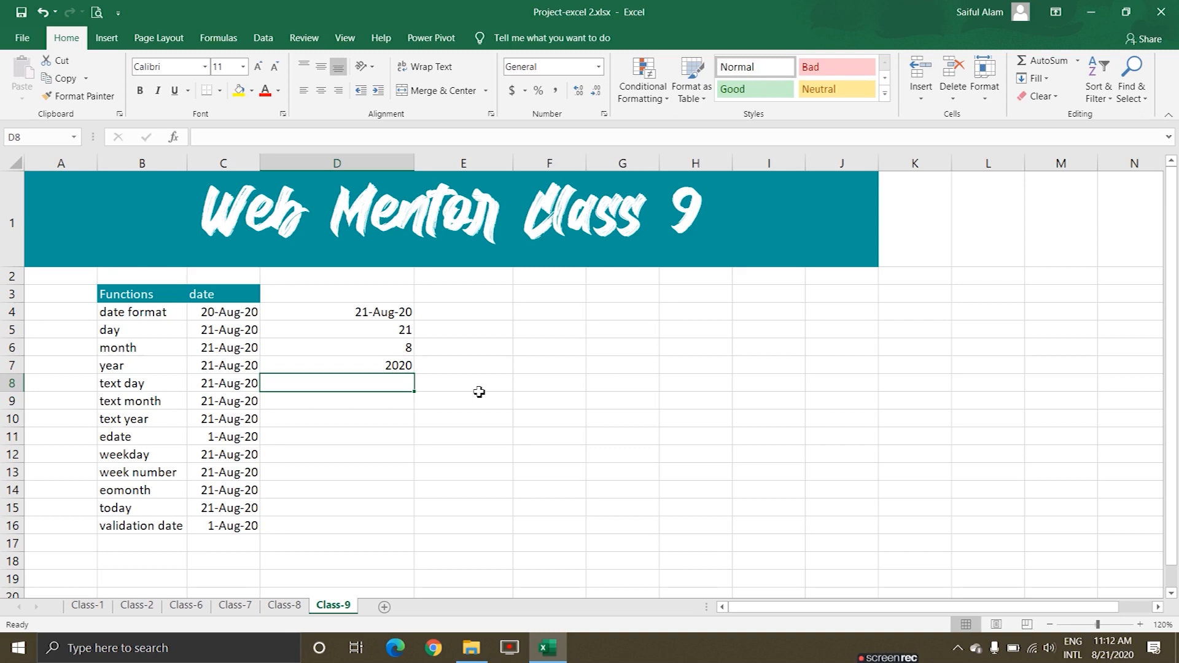
pyautogui.write('=')
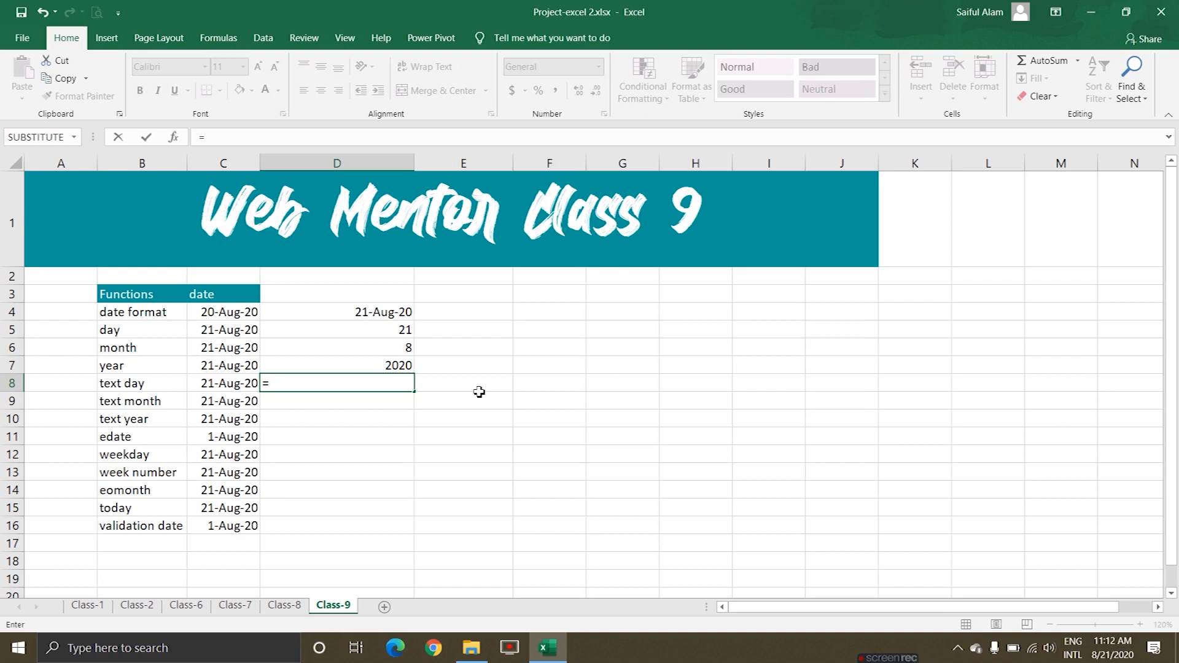
pyautogui.write('text')
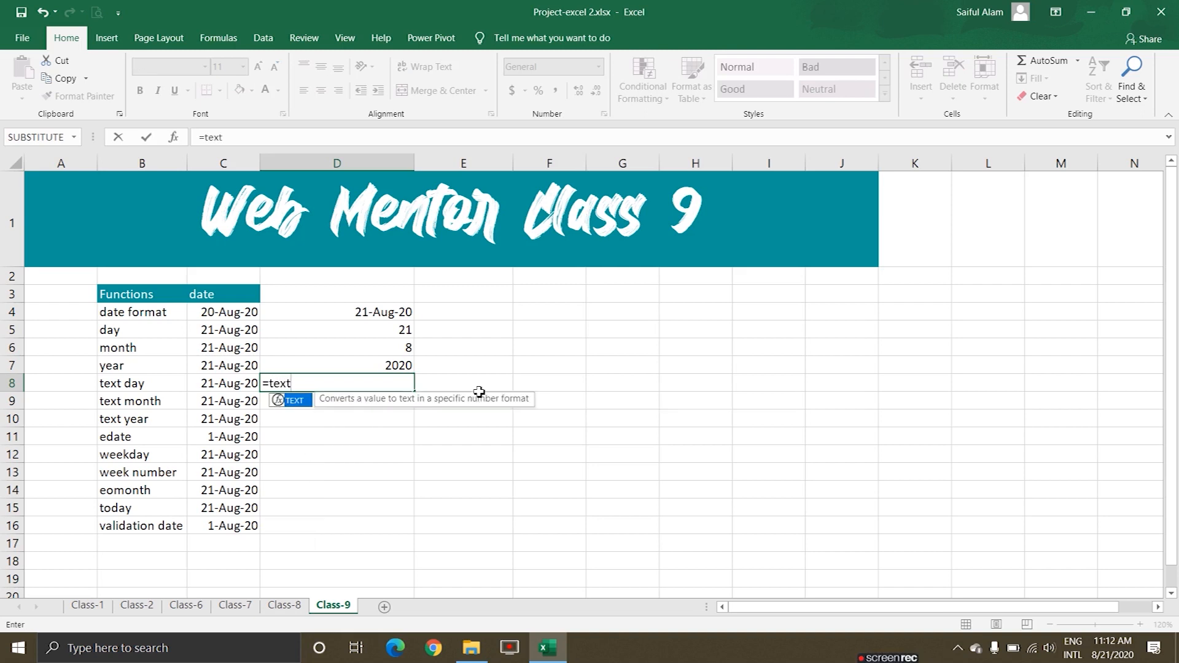
pyautogui.write('(')
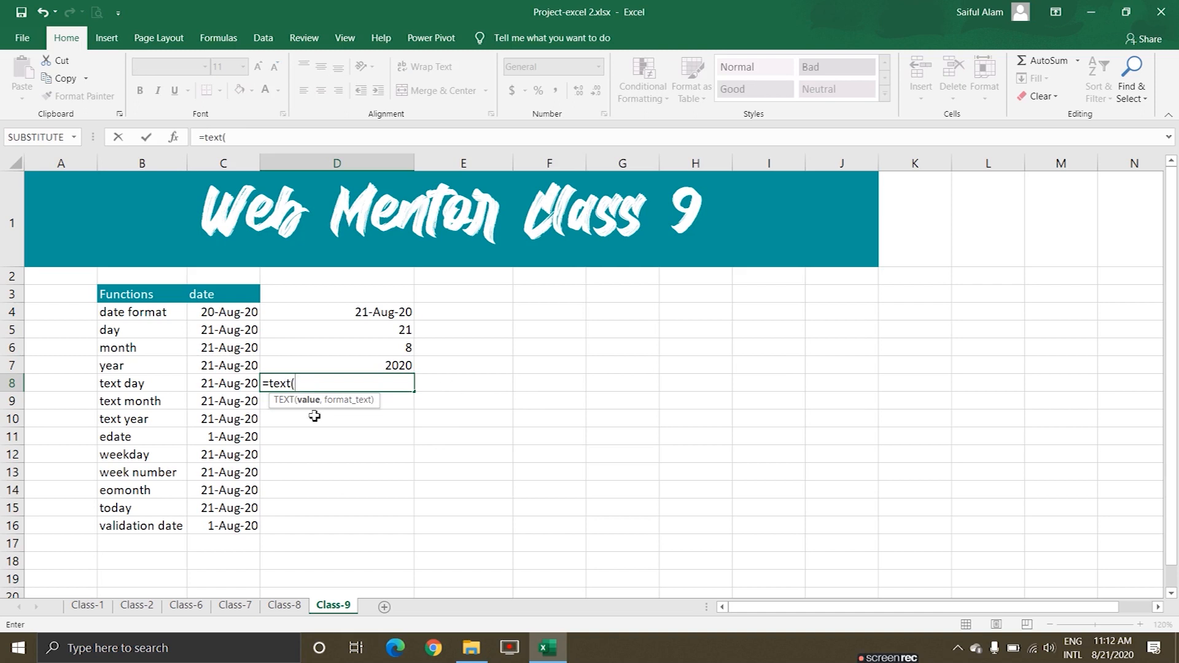
pyautogui.click(225, 382)
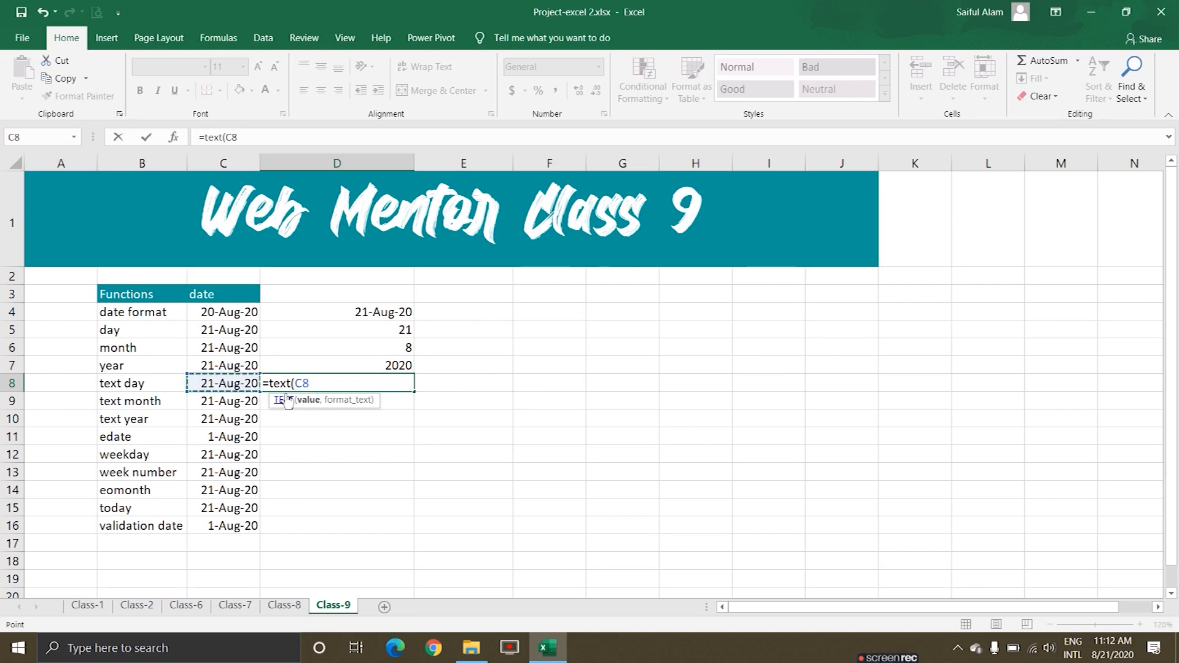
pyautogui.write(',""')
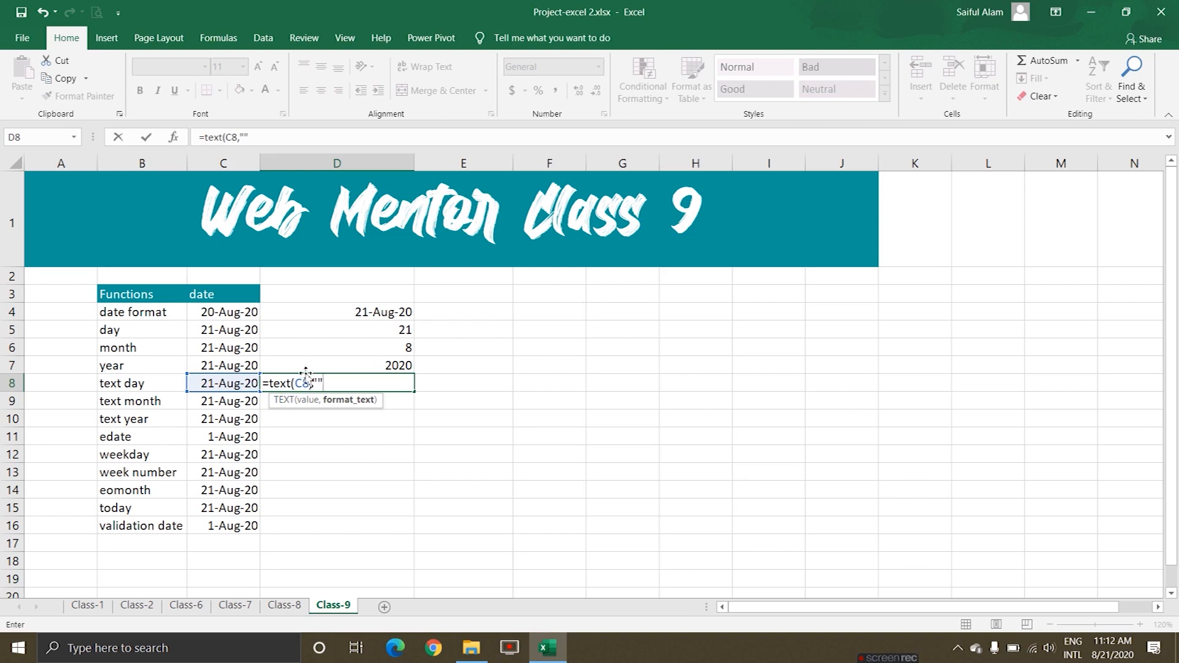
pyautogui.click(331, 379)
pyautogui.write('DDD')
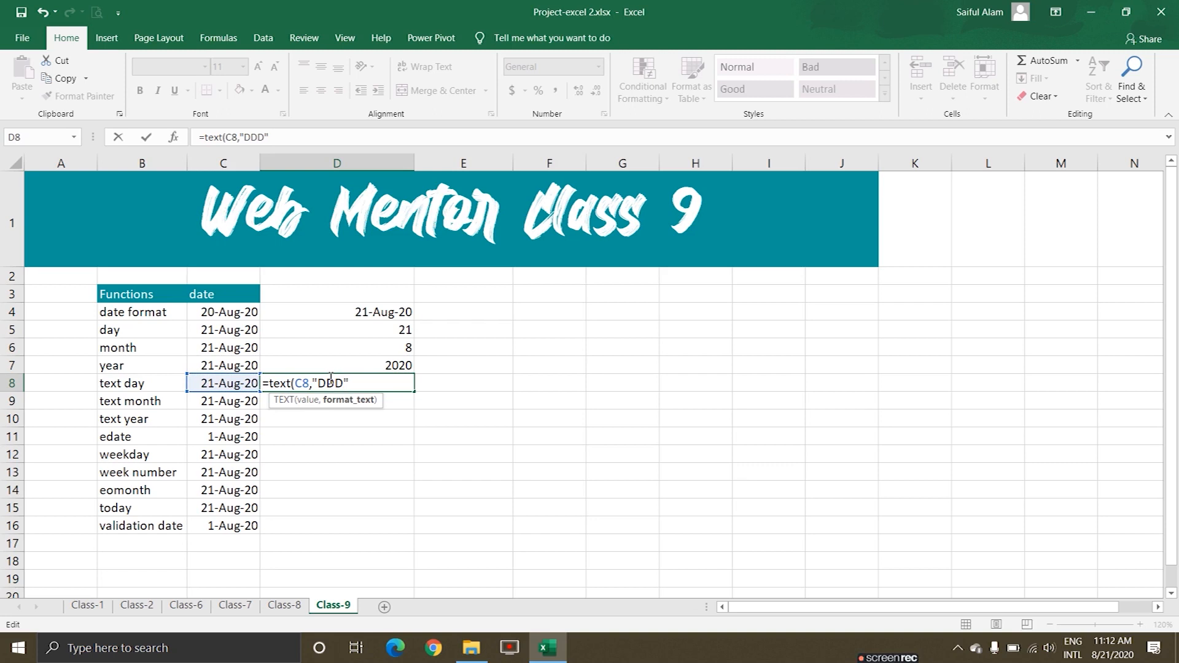
pyautogui.press('BackSpace')
pyautogui.press('BackSpace')
pyautogui.press('BackSpace')
pyautogui.write('ddd')
pyautogui.press('Return')
pyautogui.click(342, 380)
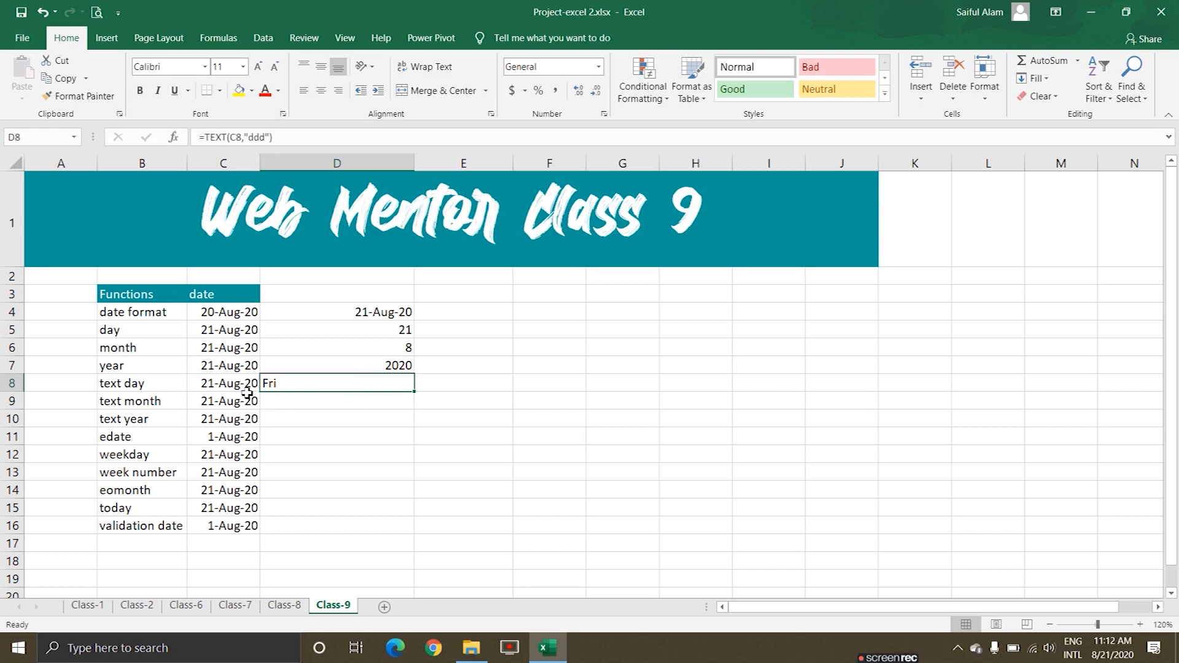
# - Enter the formula =TEXT(C9,"mmm") in cell D9 to show the date's month as abbreviated text
pyautogui.click(276, 405)
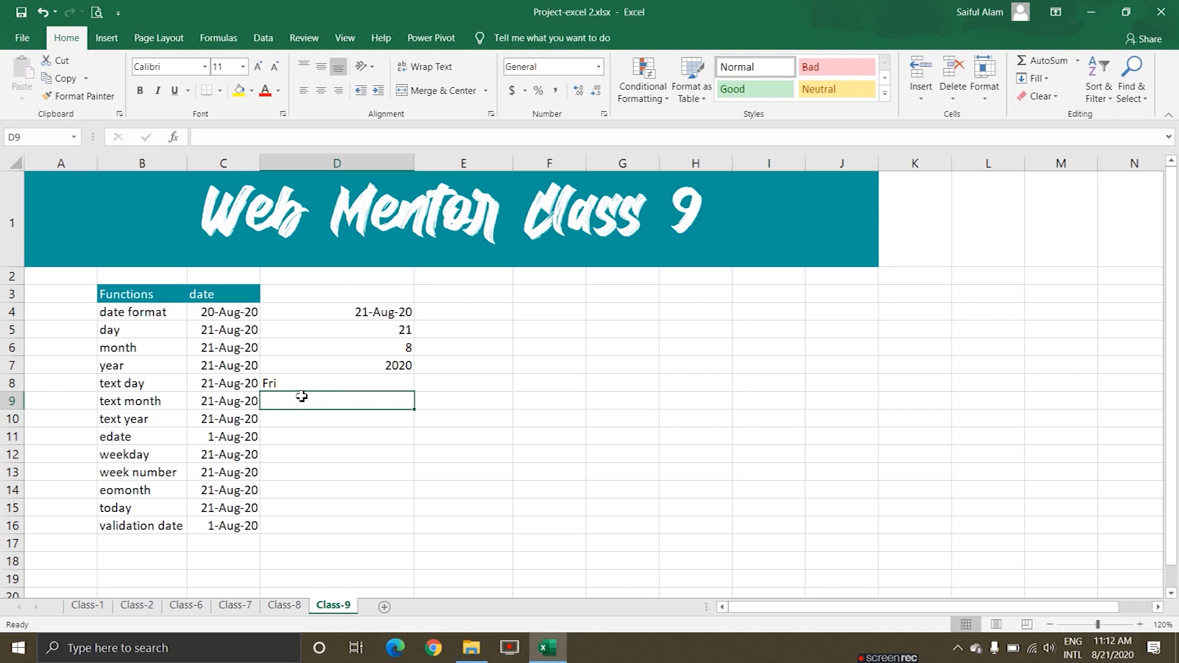
pyautogui.write('=text')
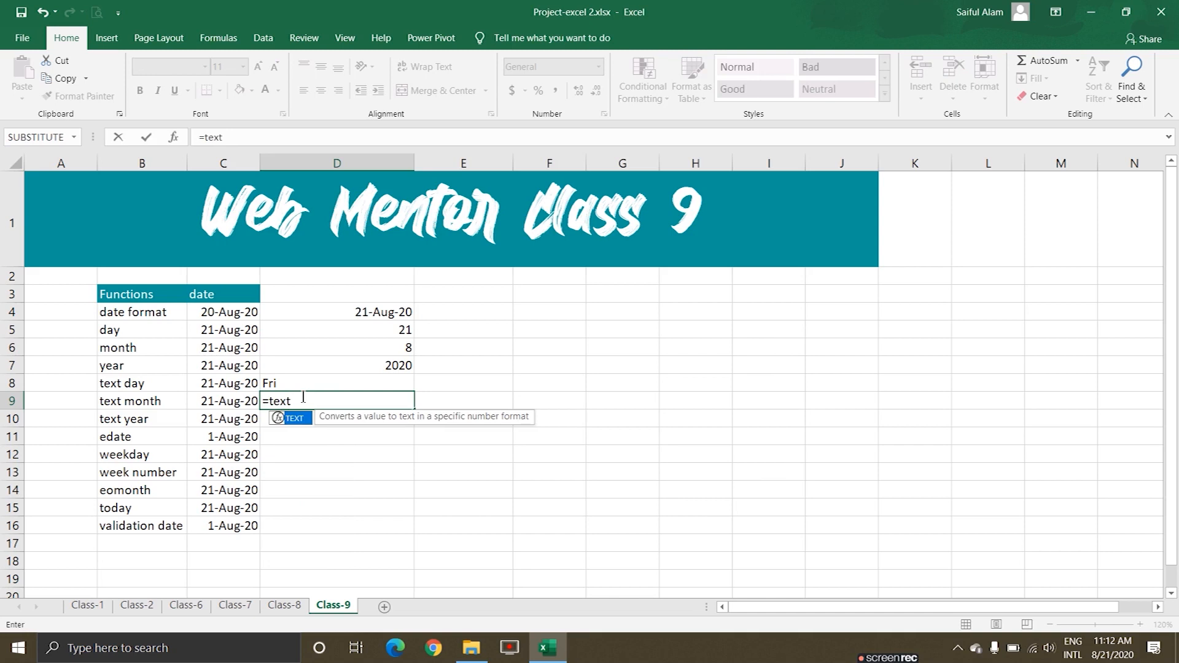
pyautogui.write('(')
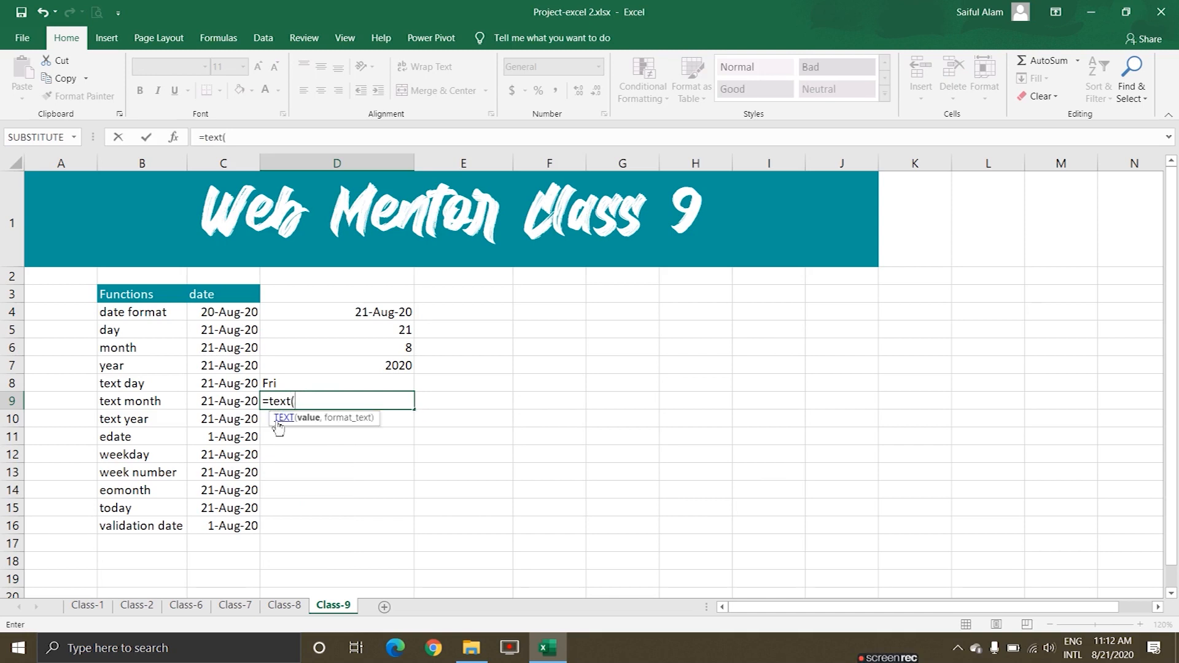
pyautogui.click(228, 403)
pyautogui.write(',""')
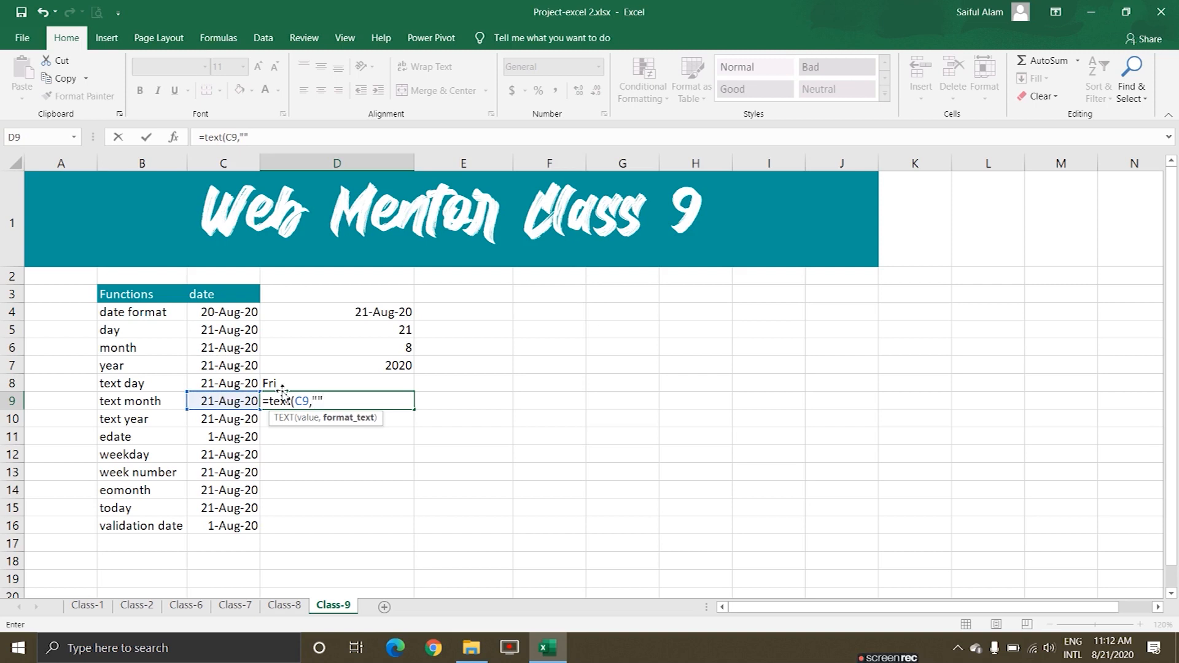
pyautogui.click(321, 402)
pyautogui.write('mmm')
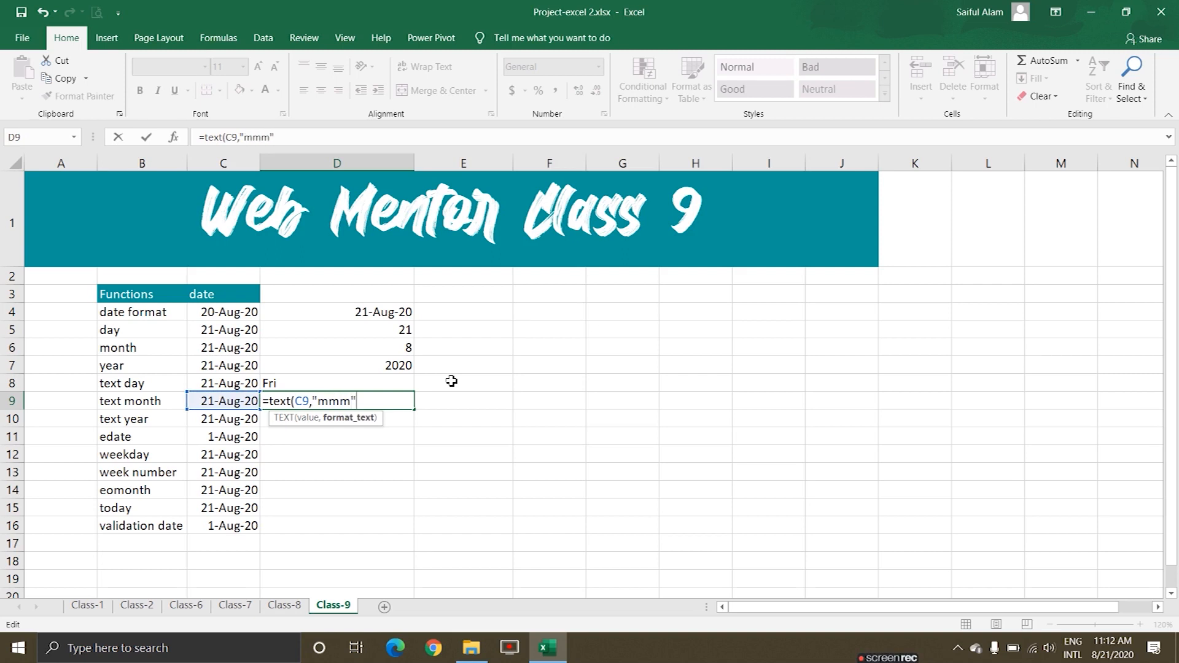
pyautogui.write(')')
pyautogui.press('Return')
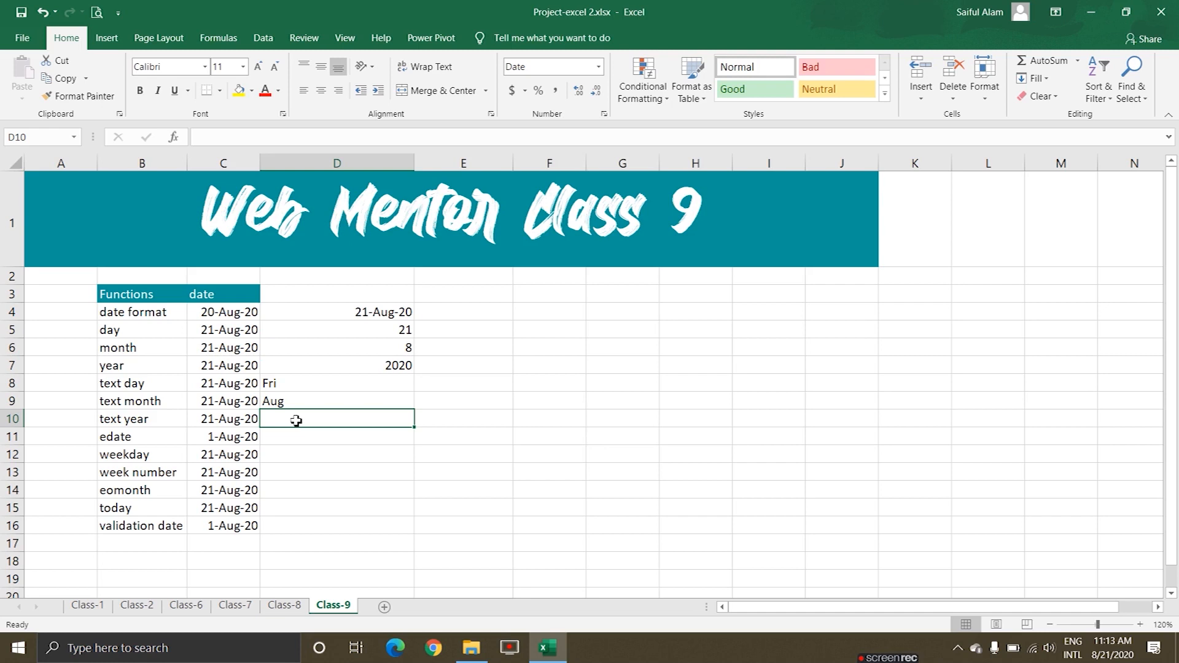
# - Enter the formula =TEXT(C10,"yyy") in cell D10 to show the year as text, and review the TEXT formulas in D8:D10
pyautogui.write('=t')
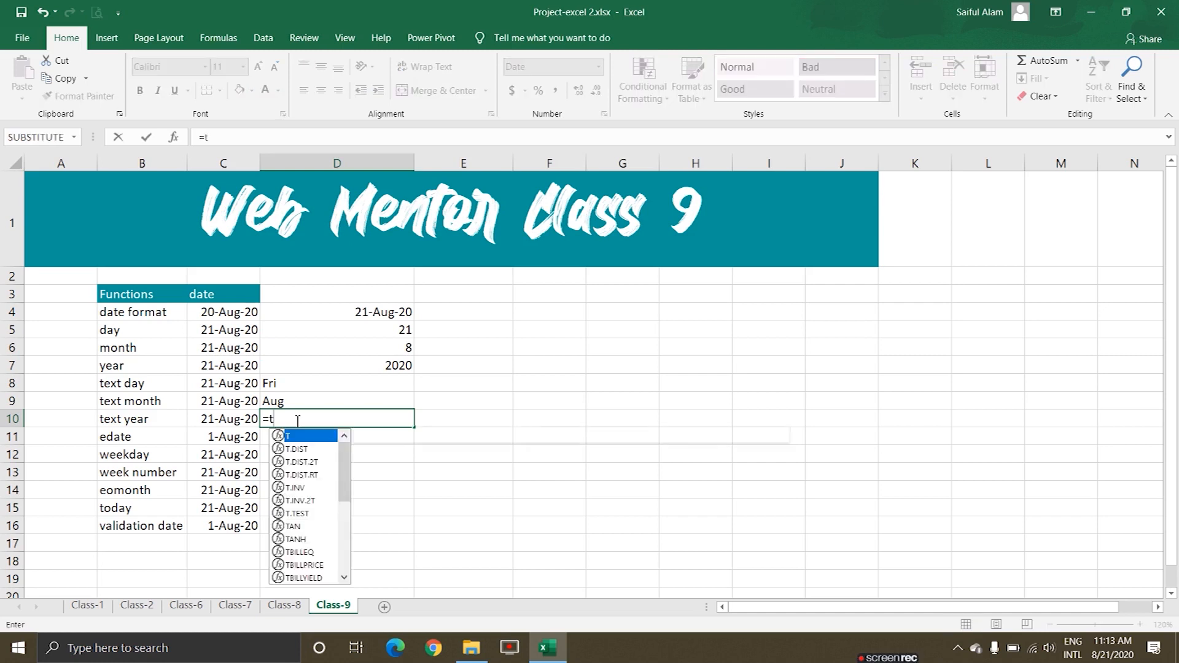
pyautogui.write('ext(')
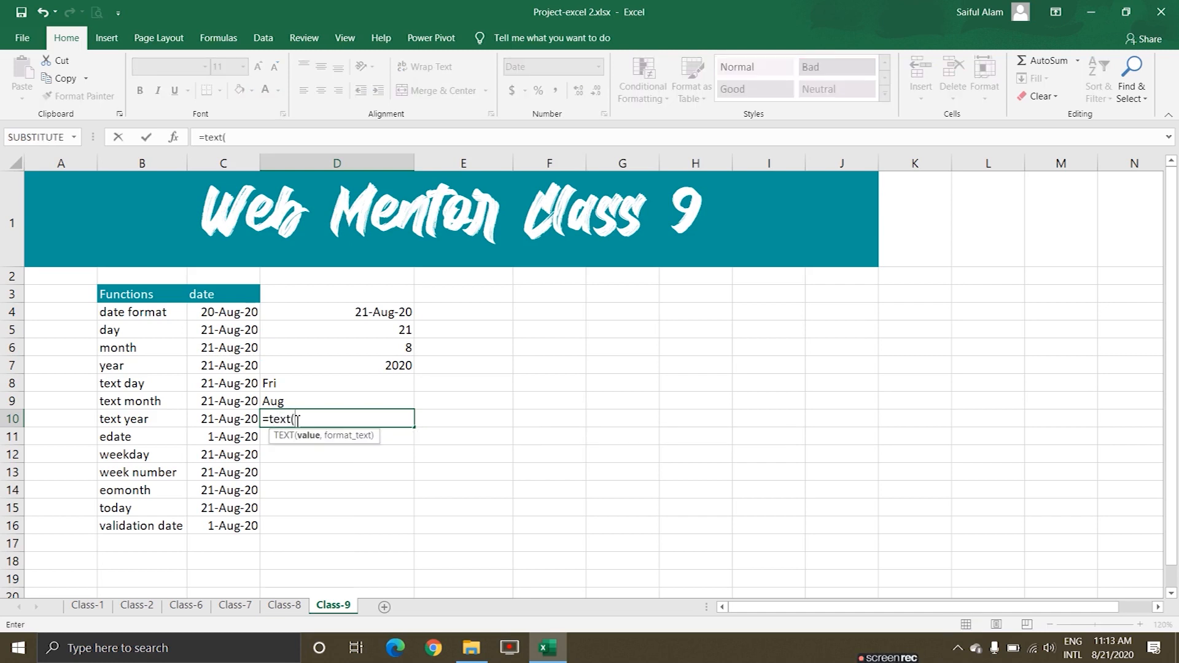
pyautogui.click(227, 419)
pyautogui.write(',""')
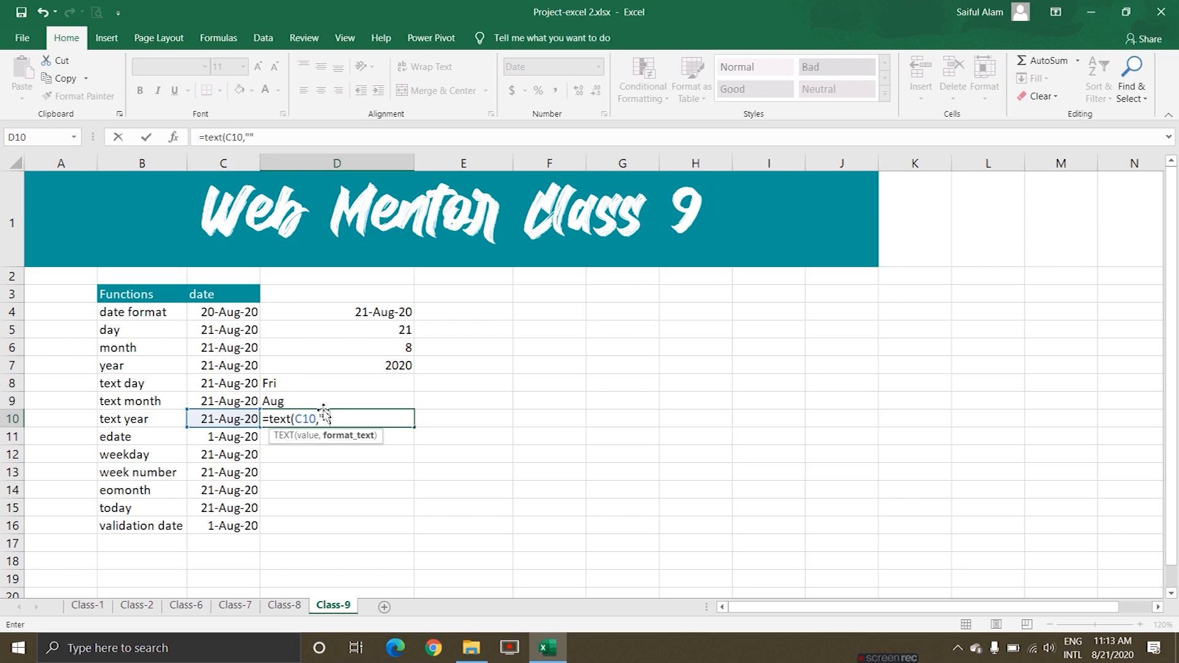
pyautogui.click(385, 418)
pyautogui.write('yyy')
pyautogui.press('Return')
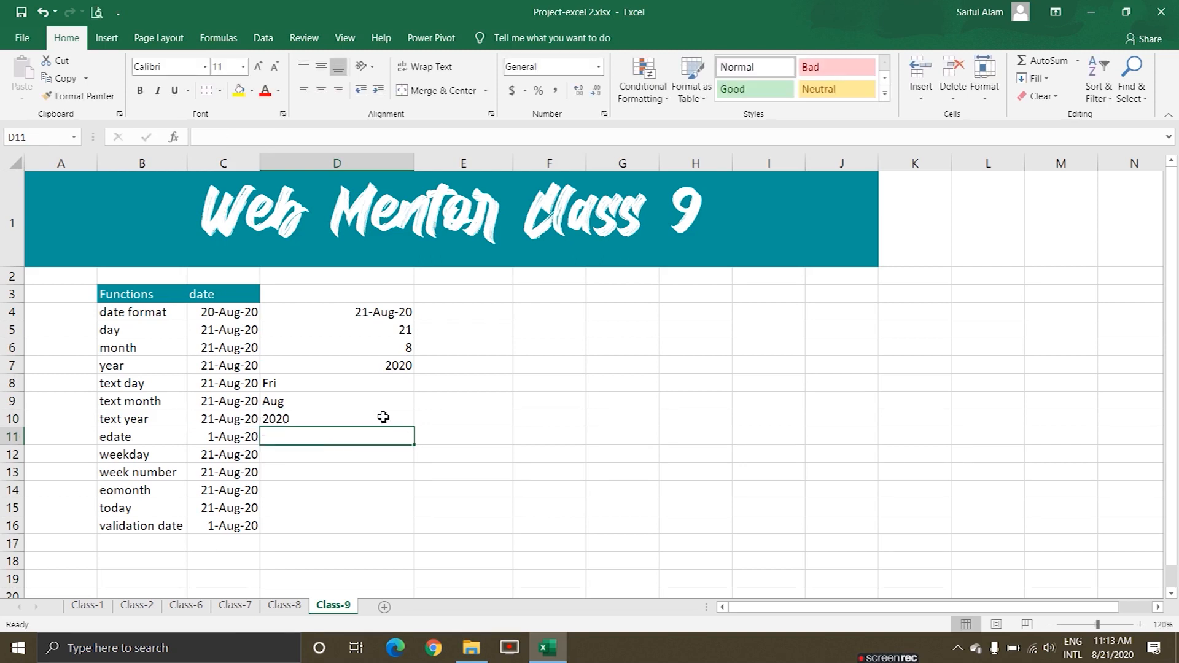
pyautogui.click(366, 417)
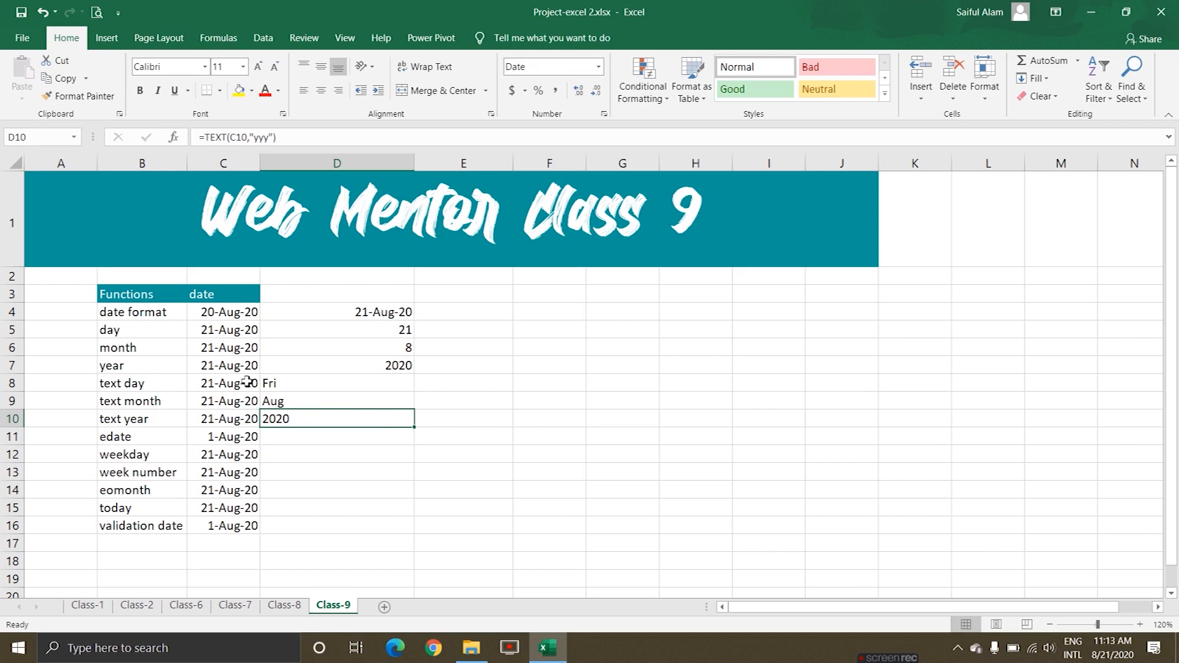
pyautogui.click(296, 383)
pyautogui.click(298, 401)
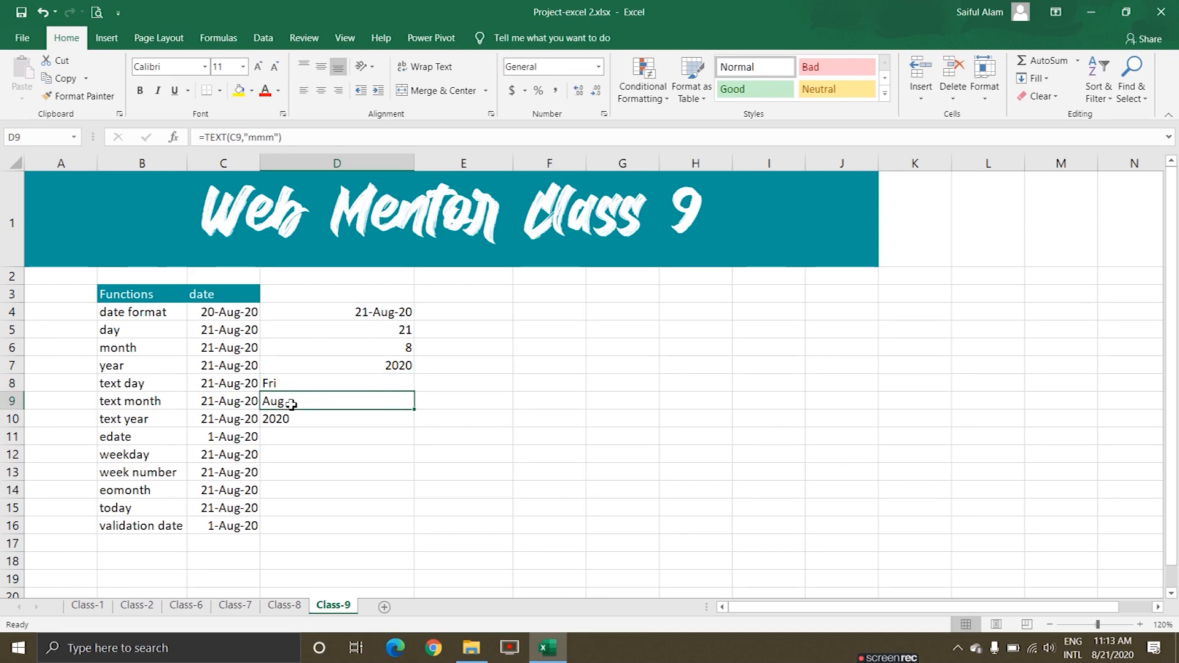
pyautogui.click(296, 419)
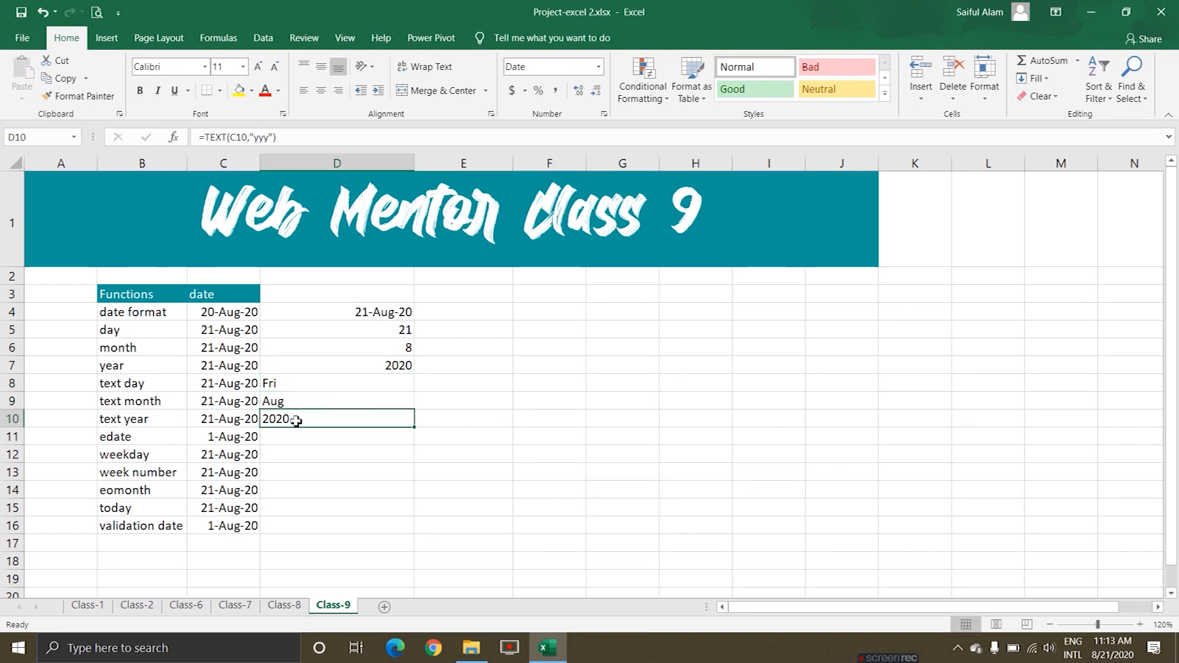
pyautogui.click(284, 384)
pyautogui.click(286, 400)
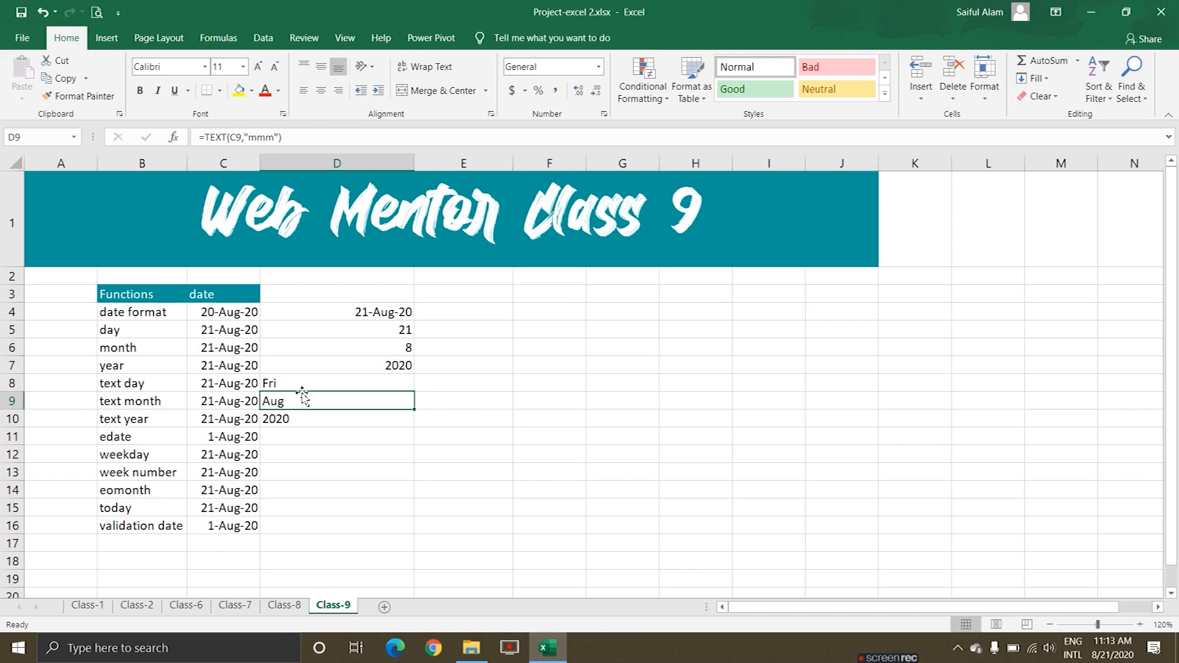
pyautogui.click(374, 424)
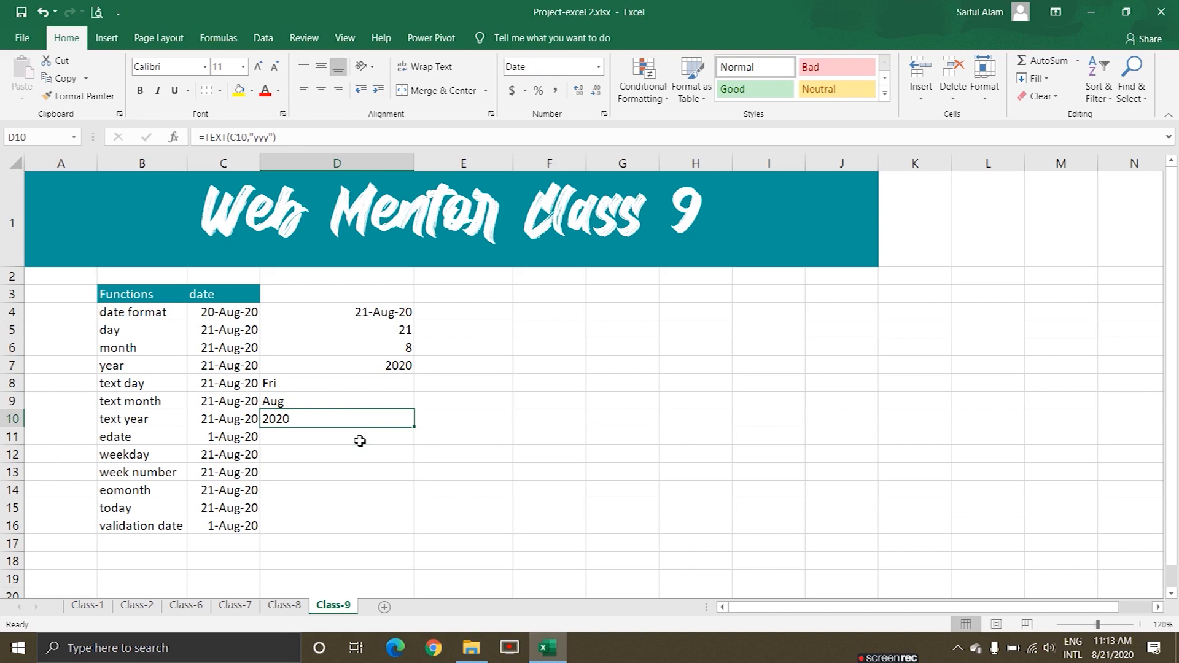
pyautogui.click(325, 470)
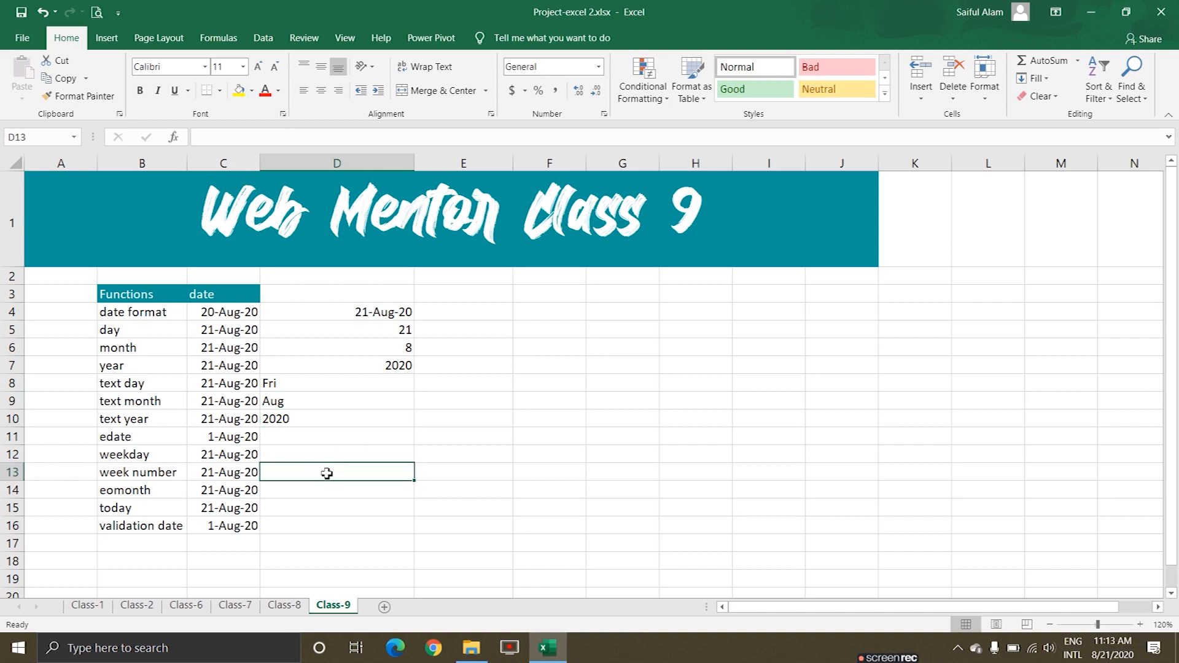
# - Fill the date in C11 across to J11 as a daily series and inspect the first few dates
pyautogui.click(231, 440)
pyautogui.moveTo(261, 446); pyautogui.dragTo(883, 414)
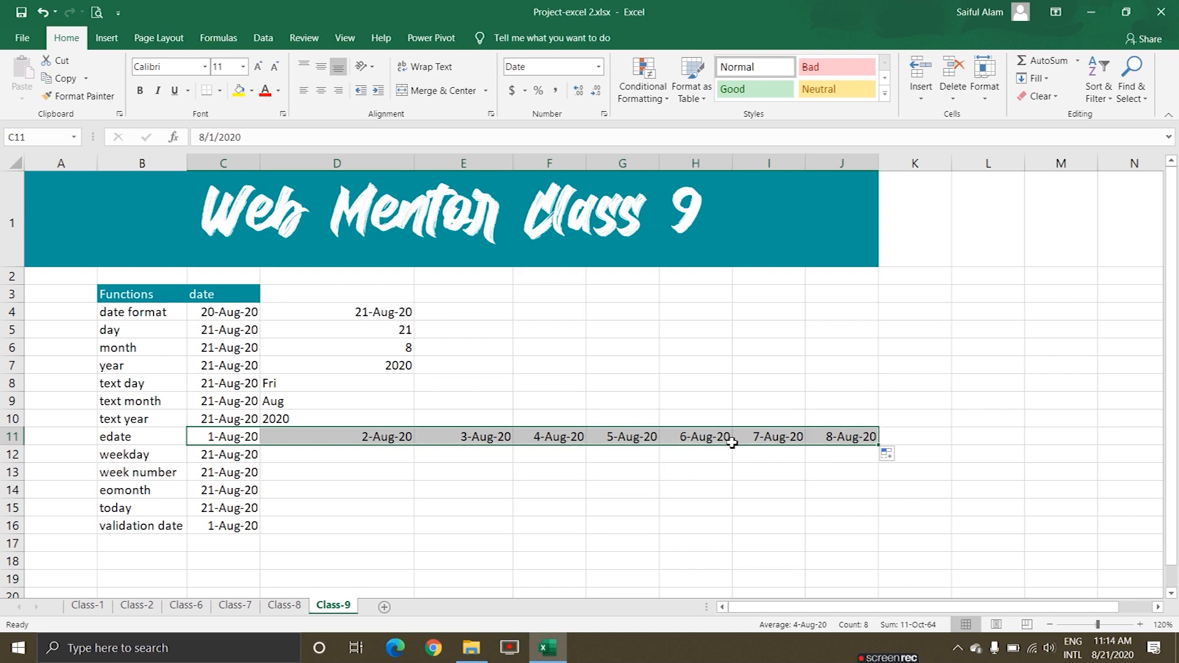
pyautogui.click(226, 438)
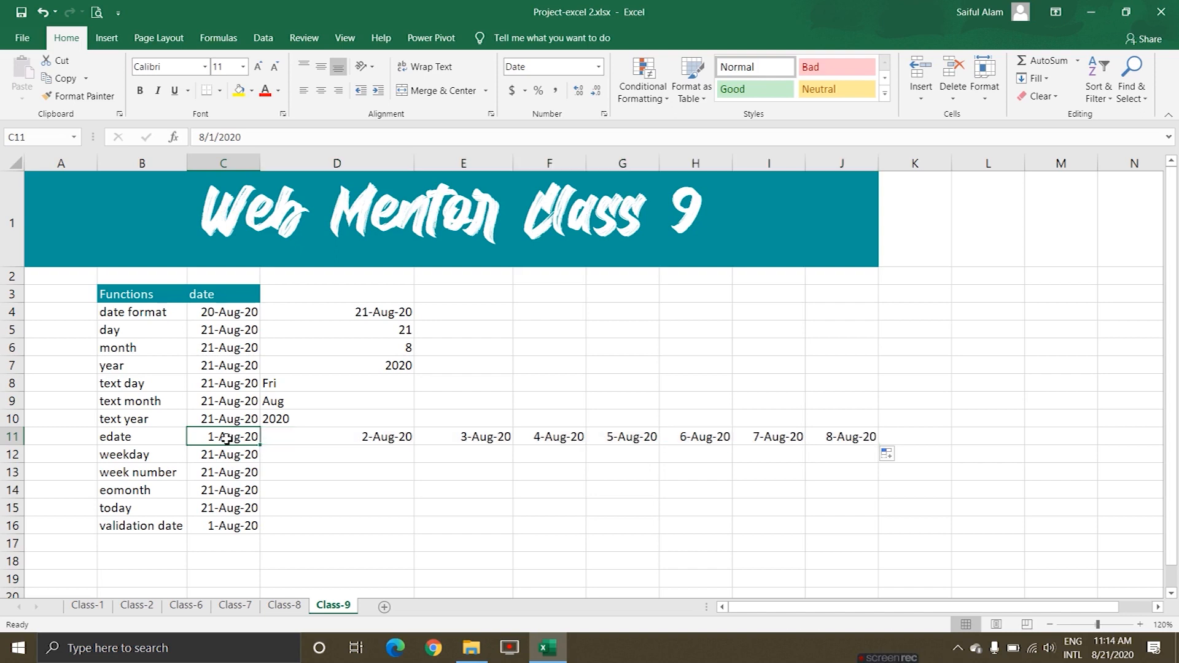
pyautogui.click(331, 439)
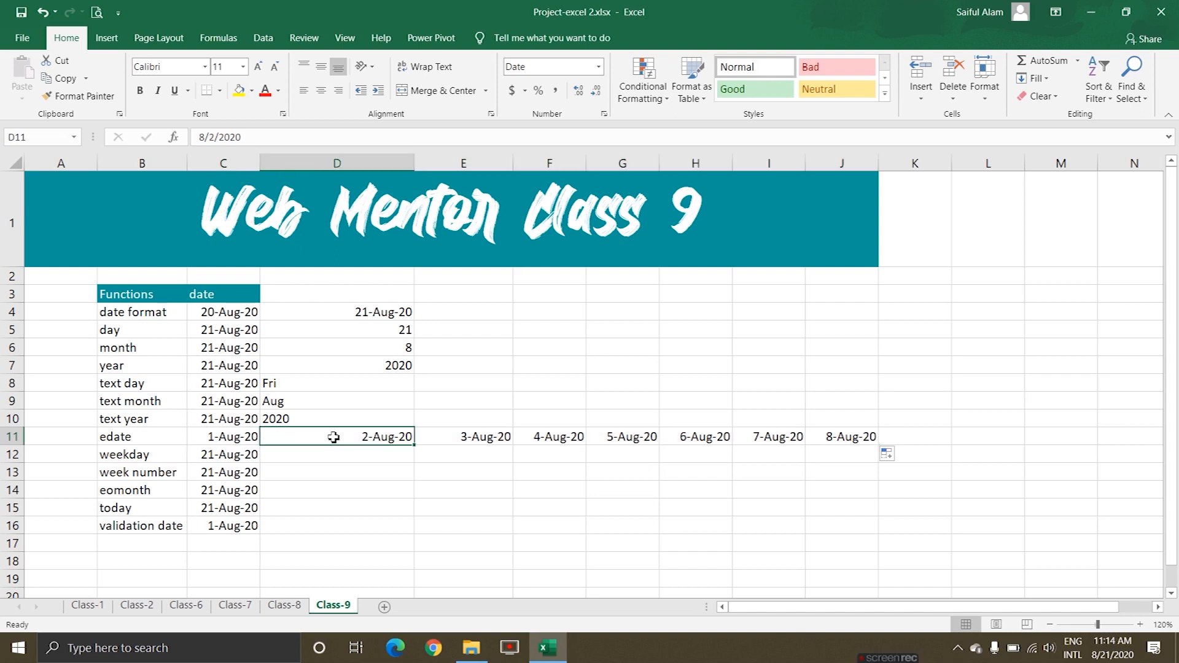
pyautogui.click(478, 438)
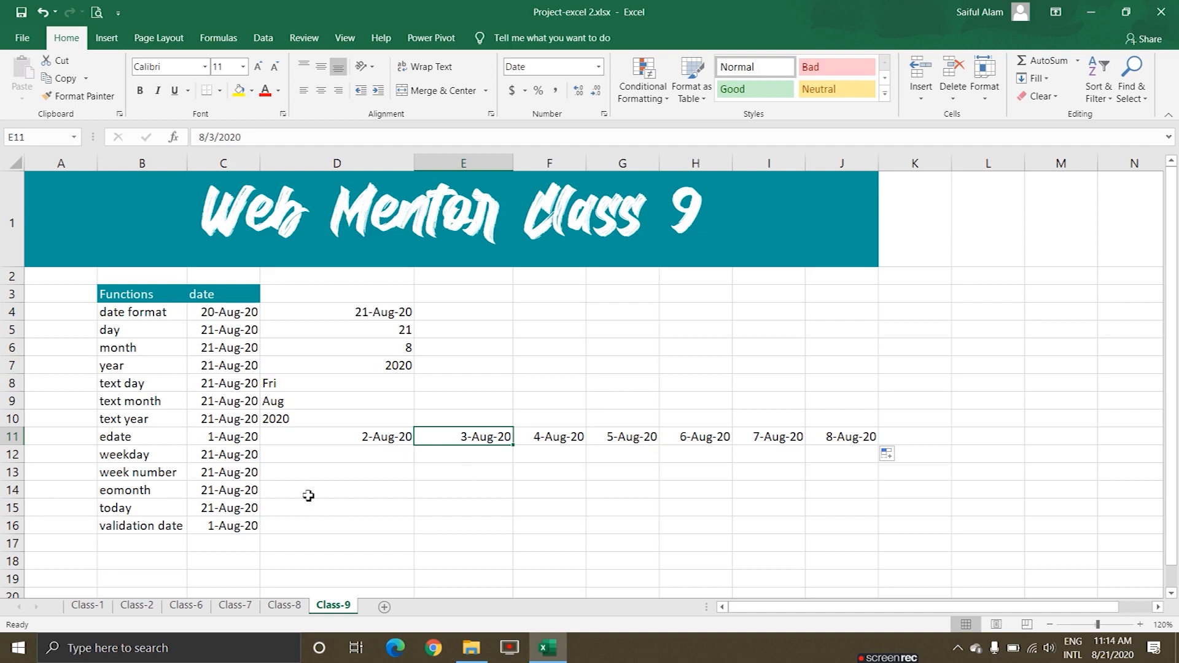
pyautogui.click(345, 438)
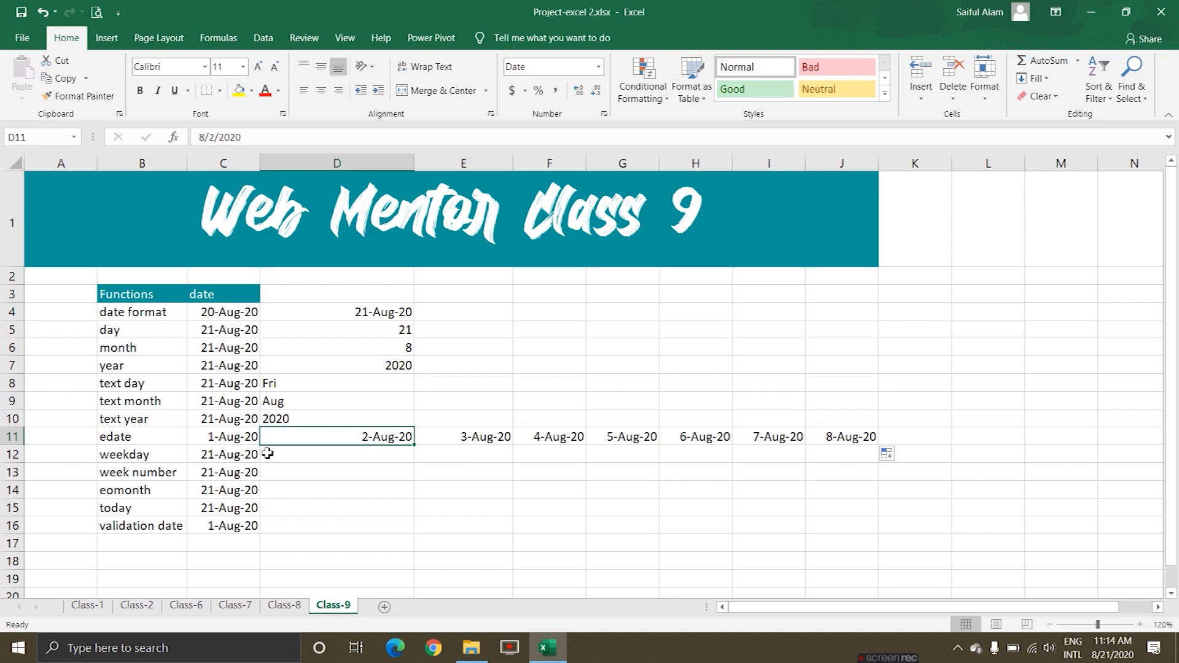
pyautogui.click(235, 440)
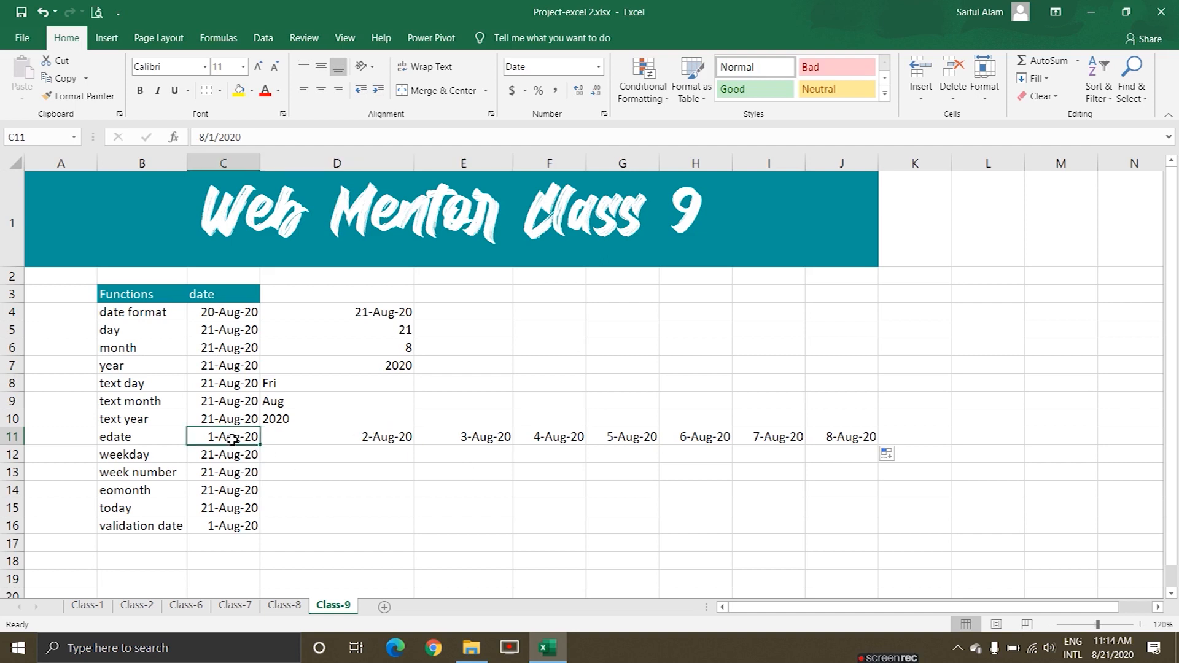
# - Enter the formula =EDATE(C11,1) in cell D11 to get the date one month after the start date
pyautogui.click(345, 438)
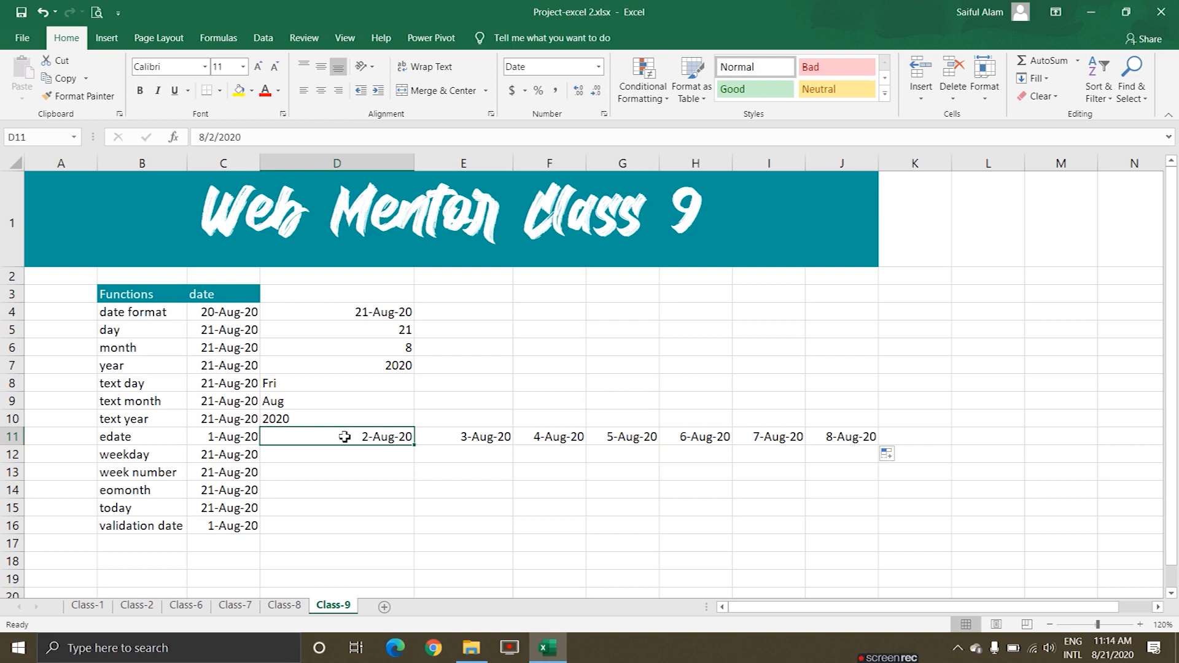
pyautogui.write('=edate')
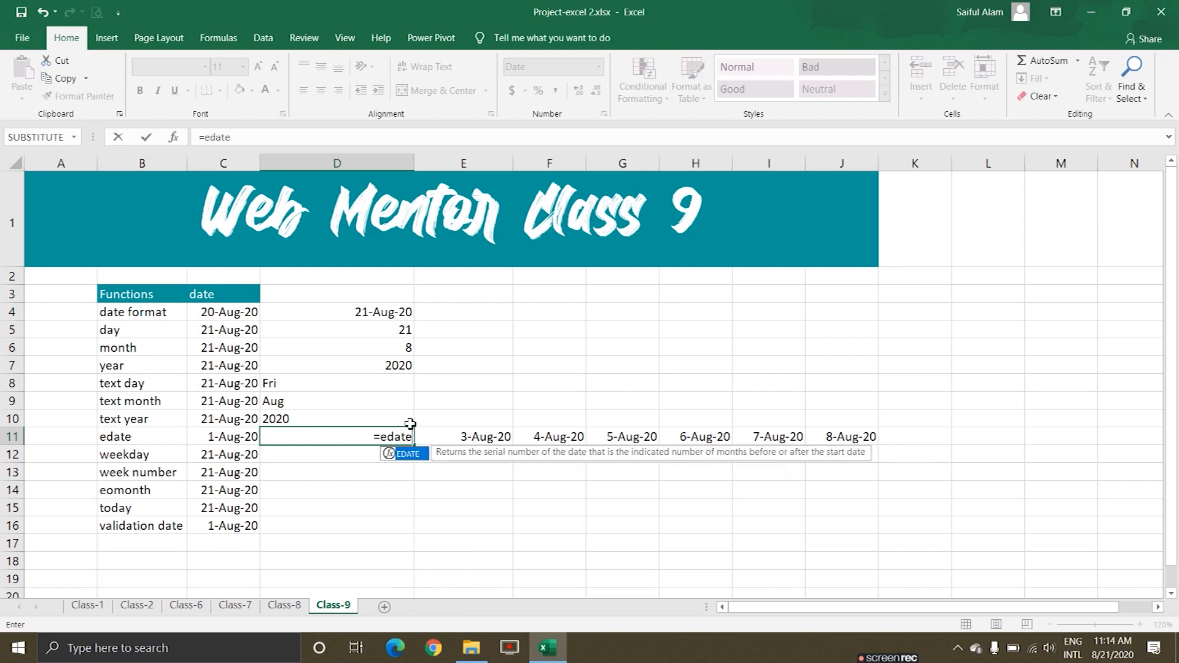
pyautogui.doubleClick(413, 453)
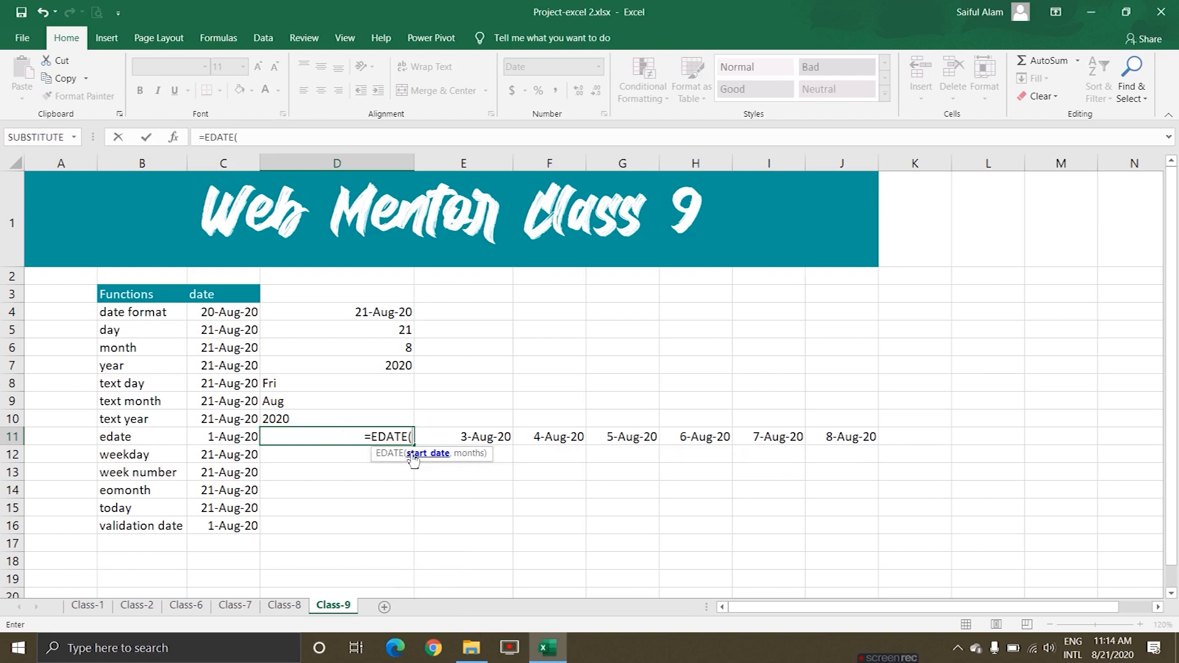
pyautogui.click(240, 442)
pyautogui.write(',')
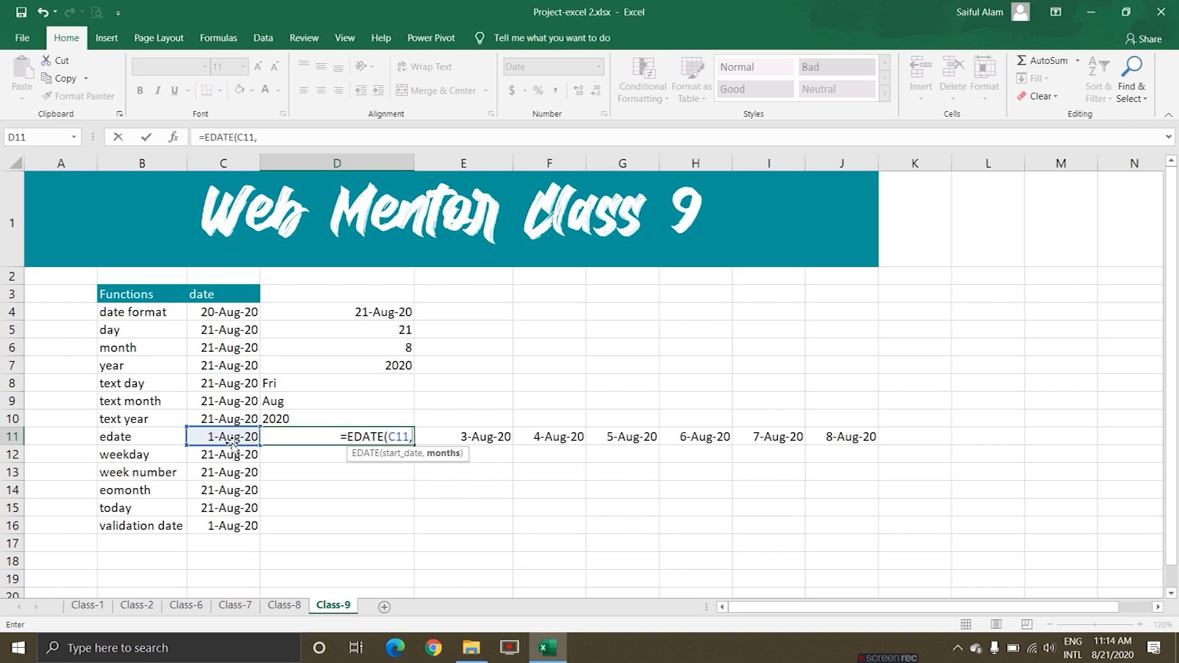
pyautogui.write('1')
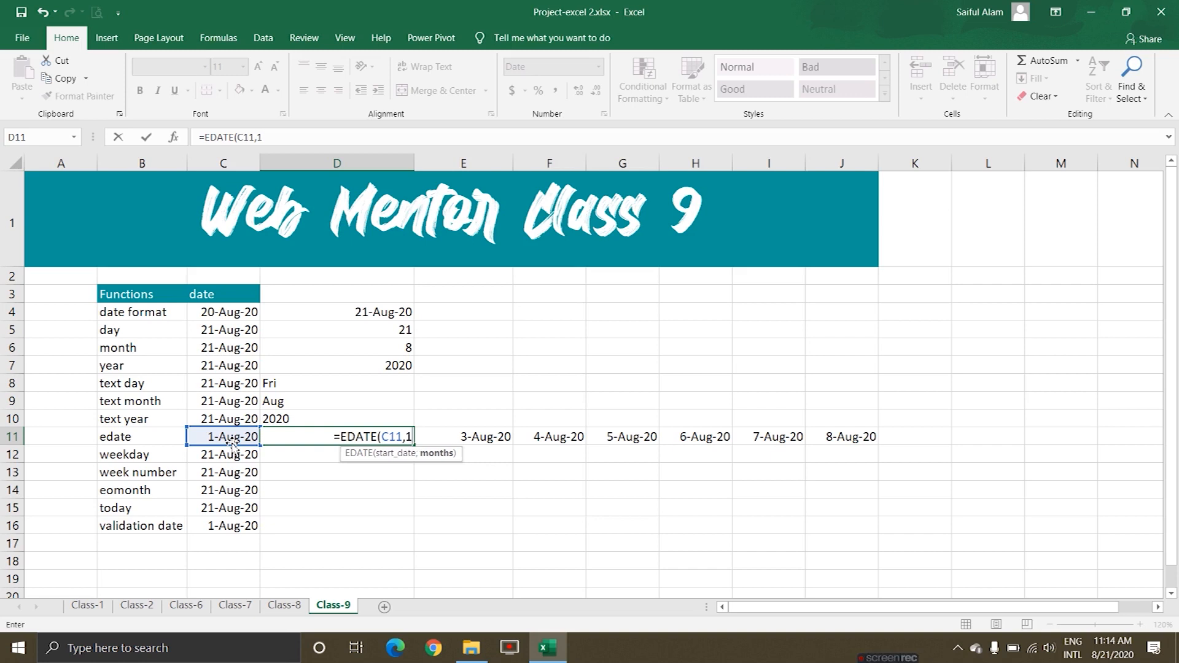
pyautogui.write(')')
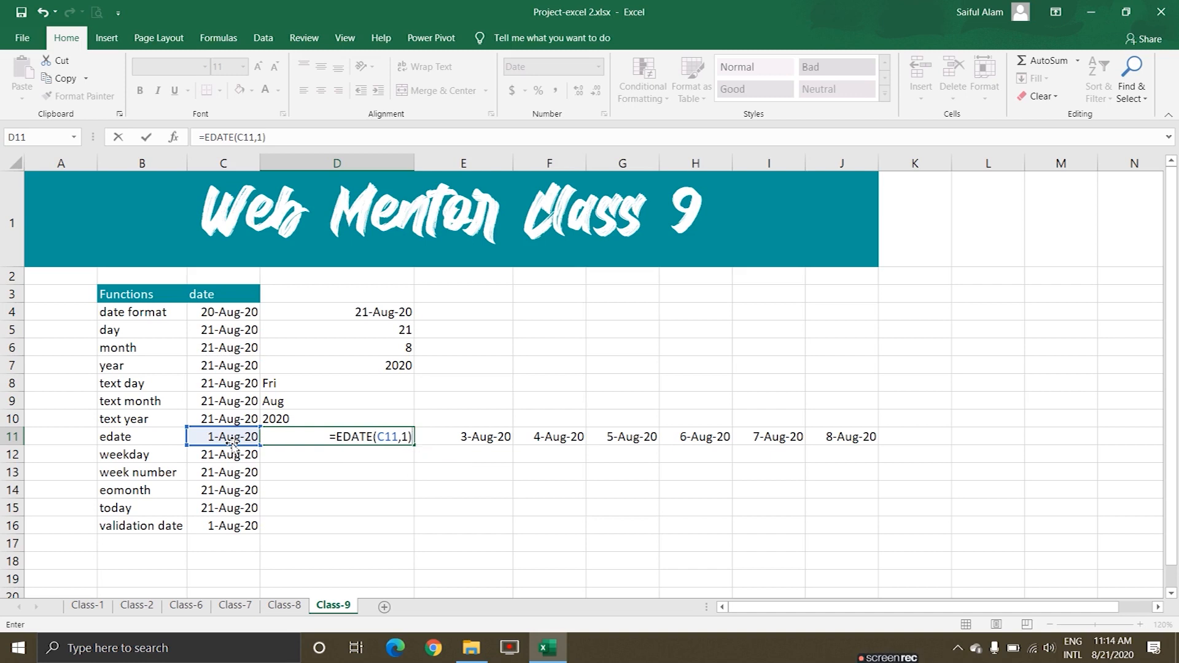
pyautogui.press('Return')
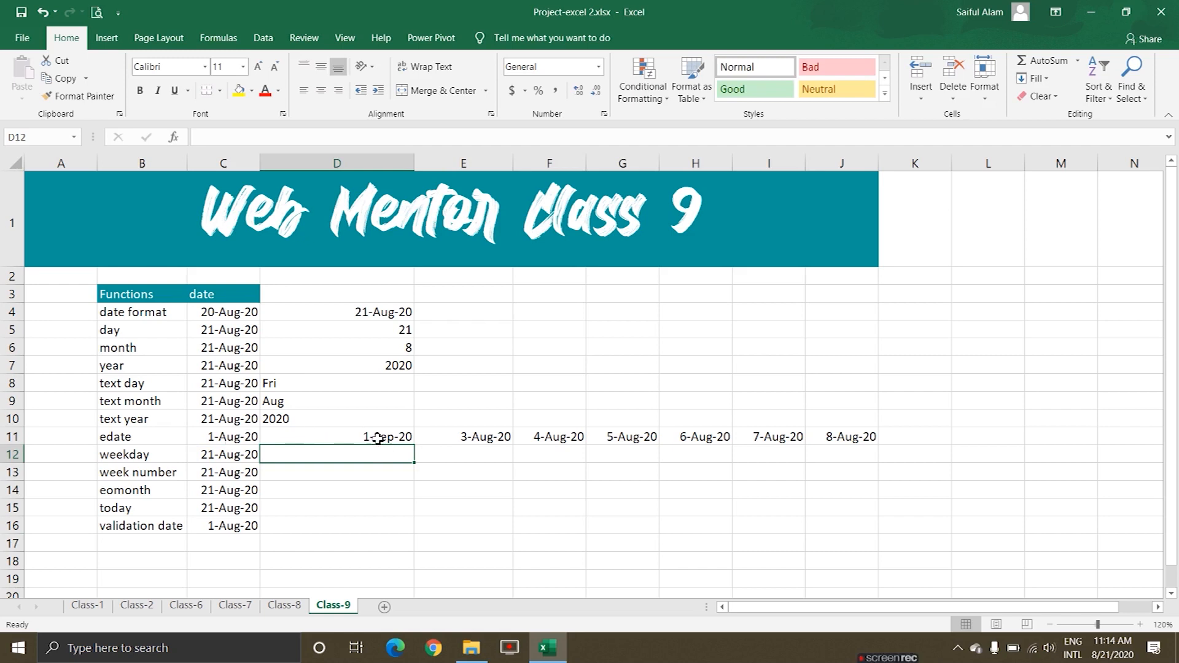
# - Copy the EDATE formula from D11 across to J11, and change the start date in C11 to 21-Aug-20
pyautogui.click(404, 438)
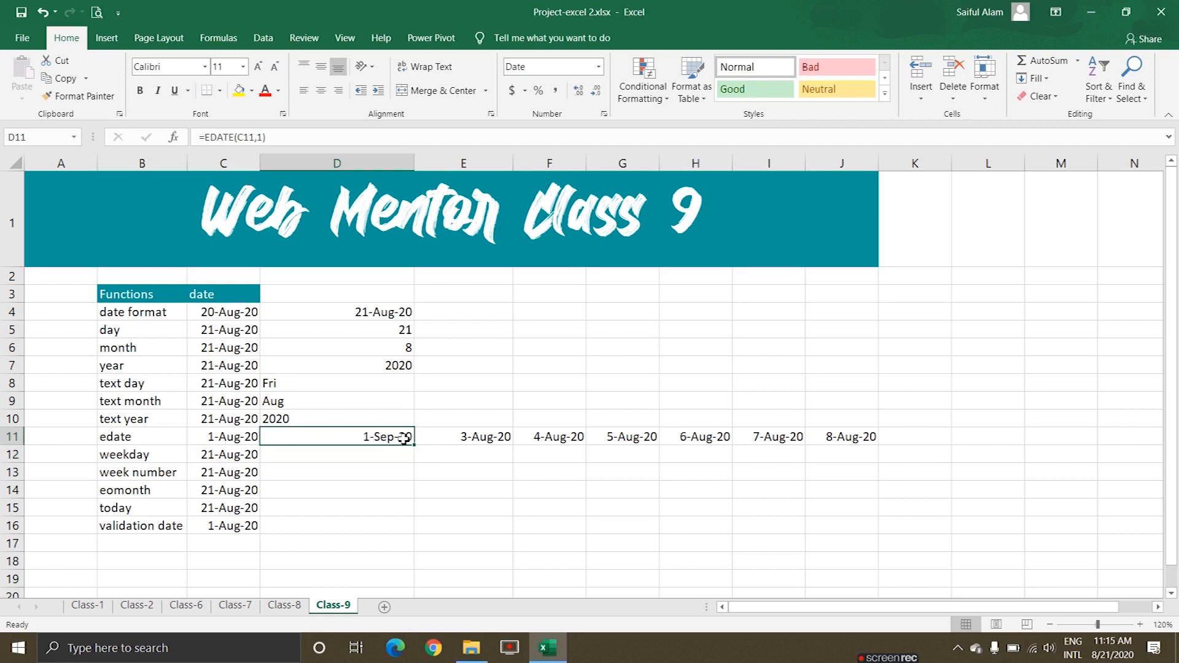
pyautogui.moveTo(416, 449); pyautogui.dragTo(864, 470)
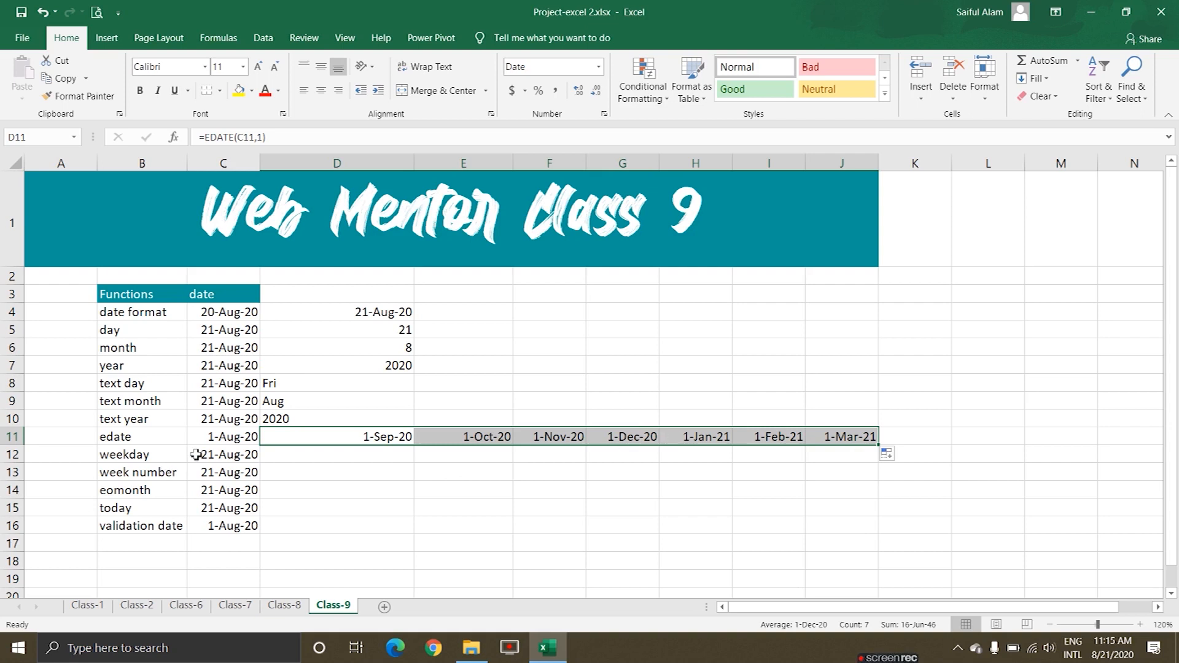
pyautogui.click(211, 440)
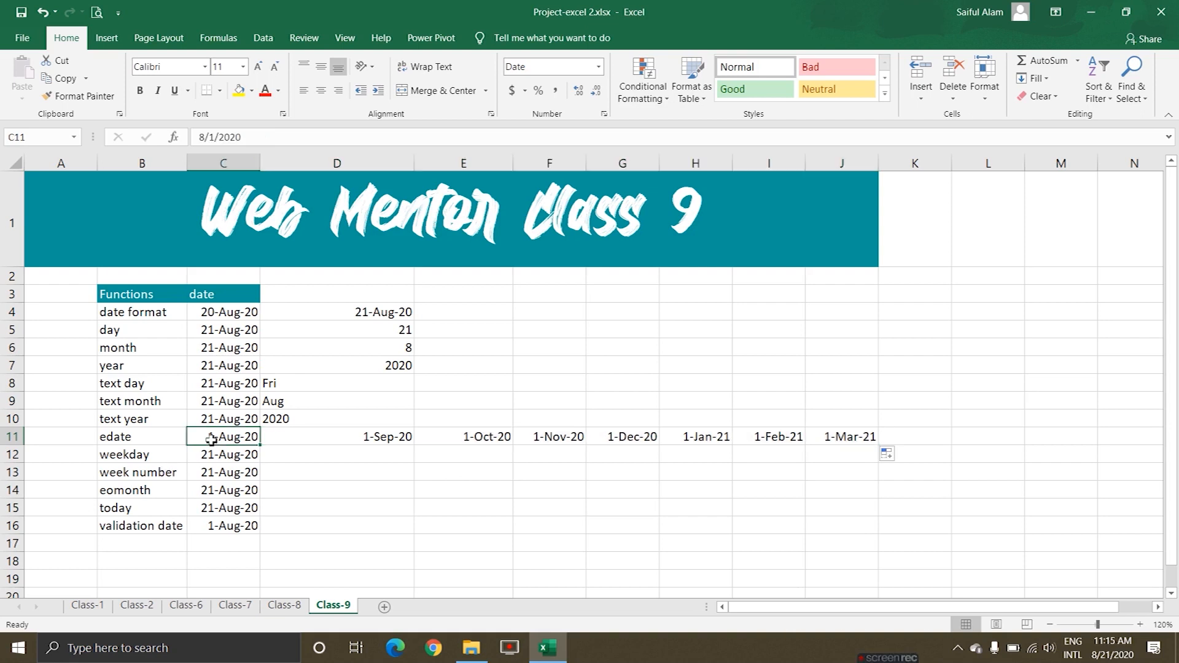
pyautogui.click(220, 137)
pyautogui.write('2')
pyautogui.press('Return')
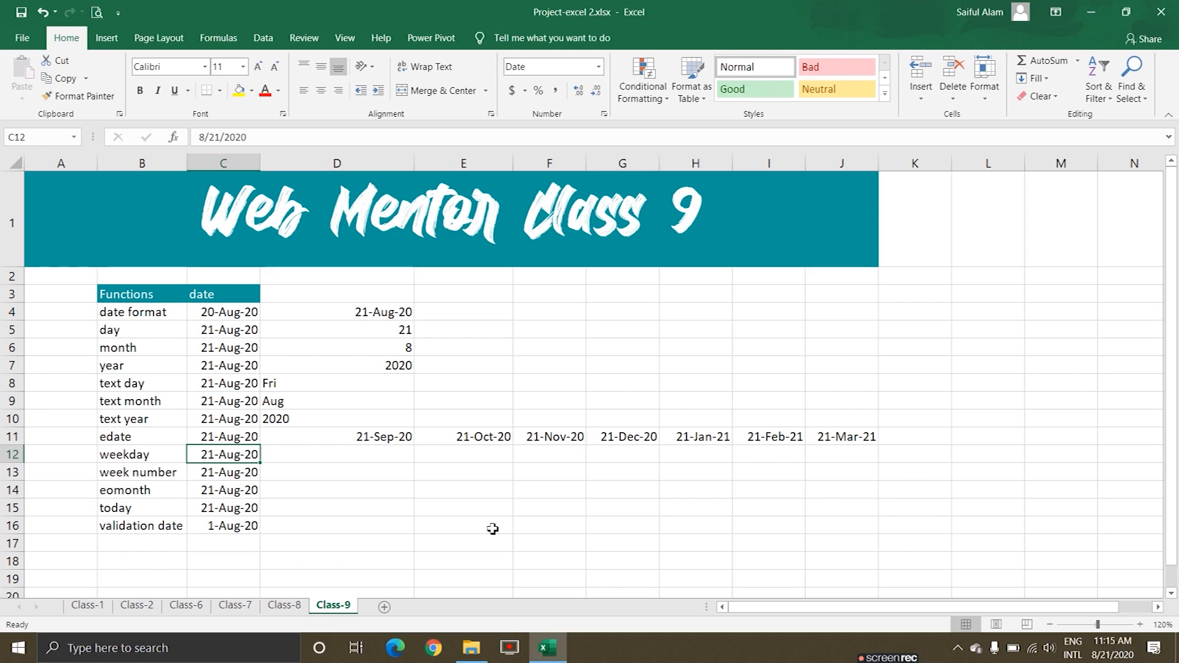
# - Enter the formula =WEEKDAY(C12) in cell D12 and check the date's day of the week in the system calendar
pyautogui.click(372, 456)
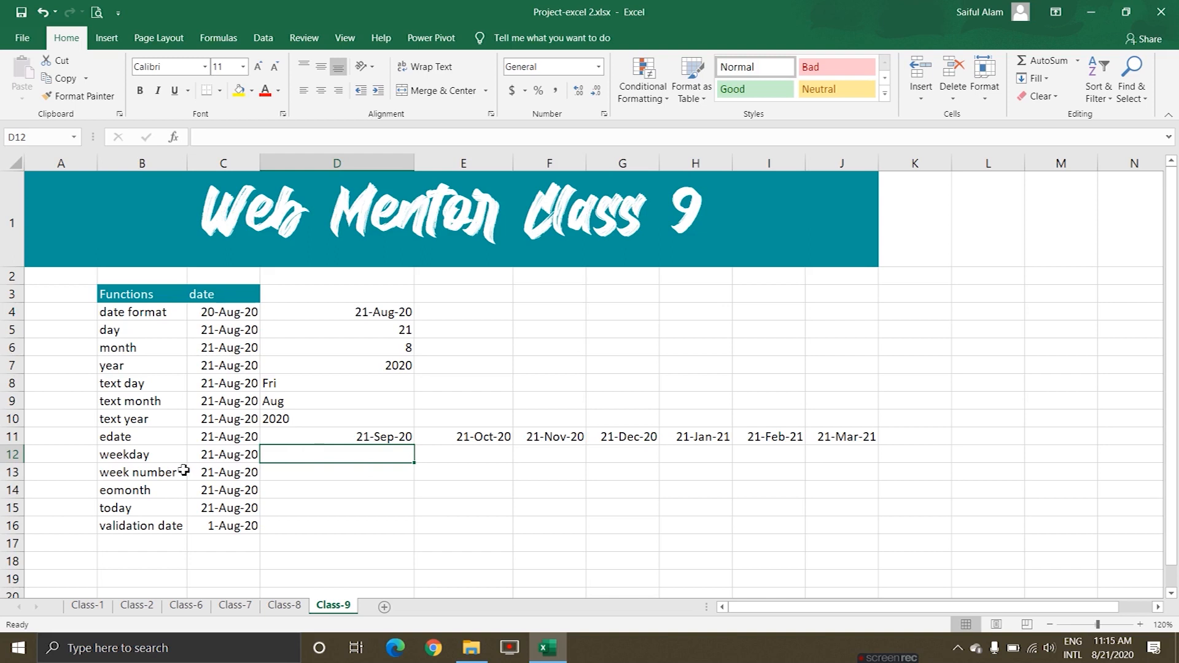
pyautogui.click(224, 455)
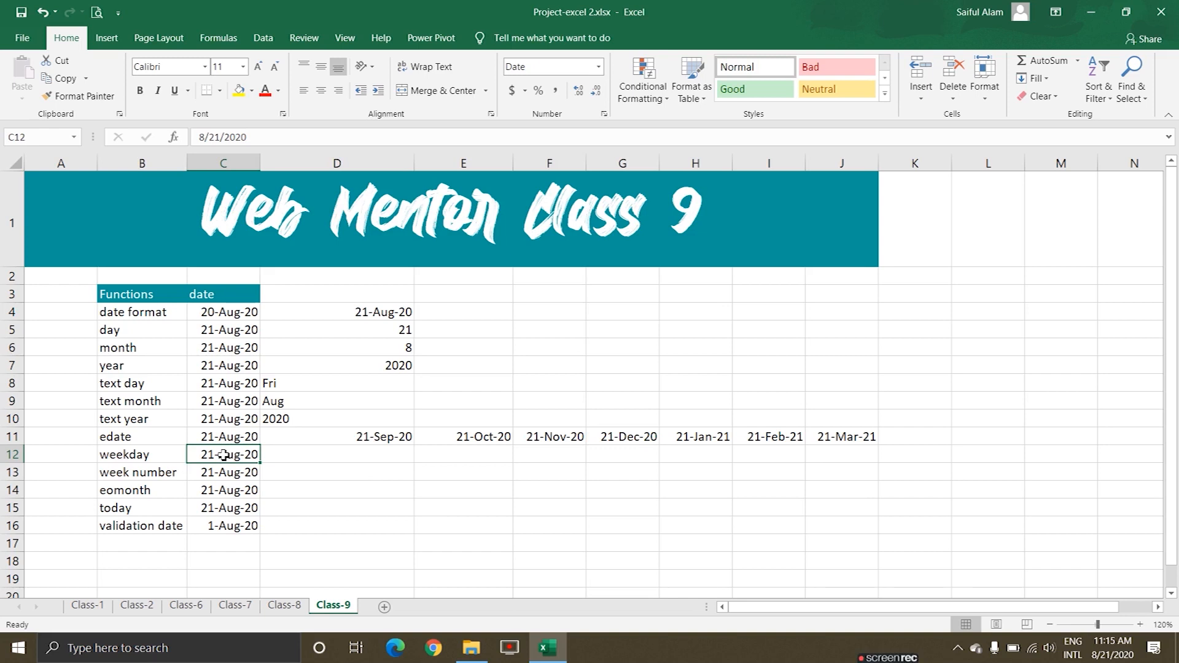
pyautogui.click(378, 457)
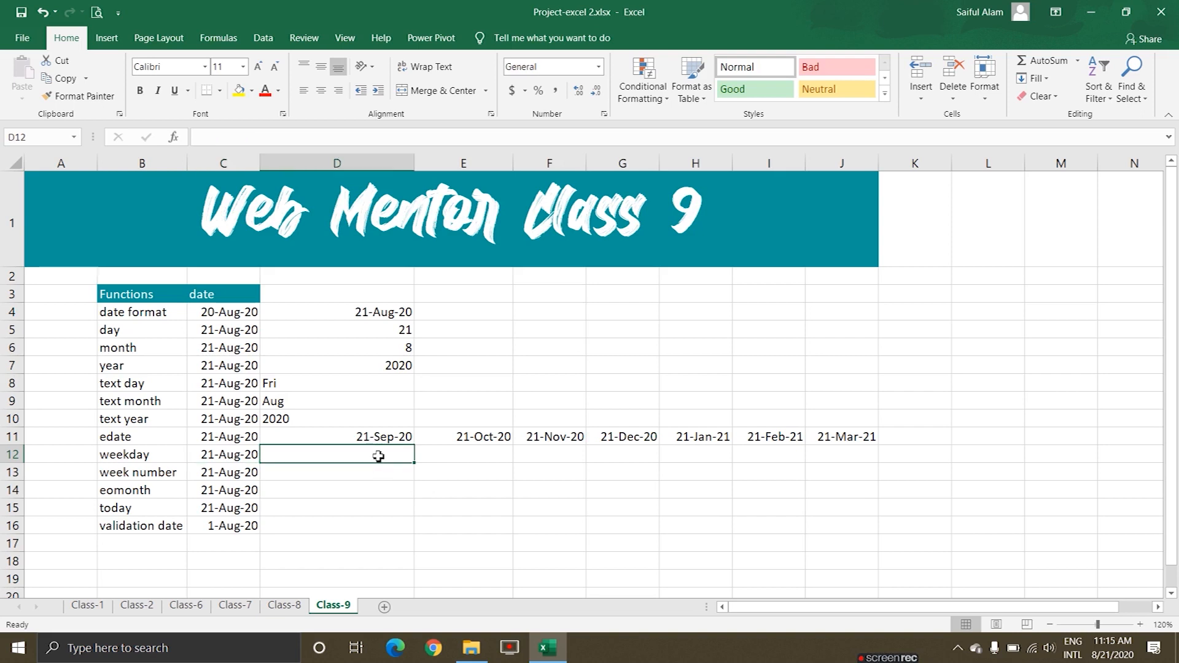
pyautogui.write('=')
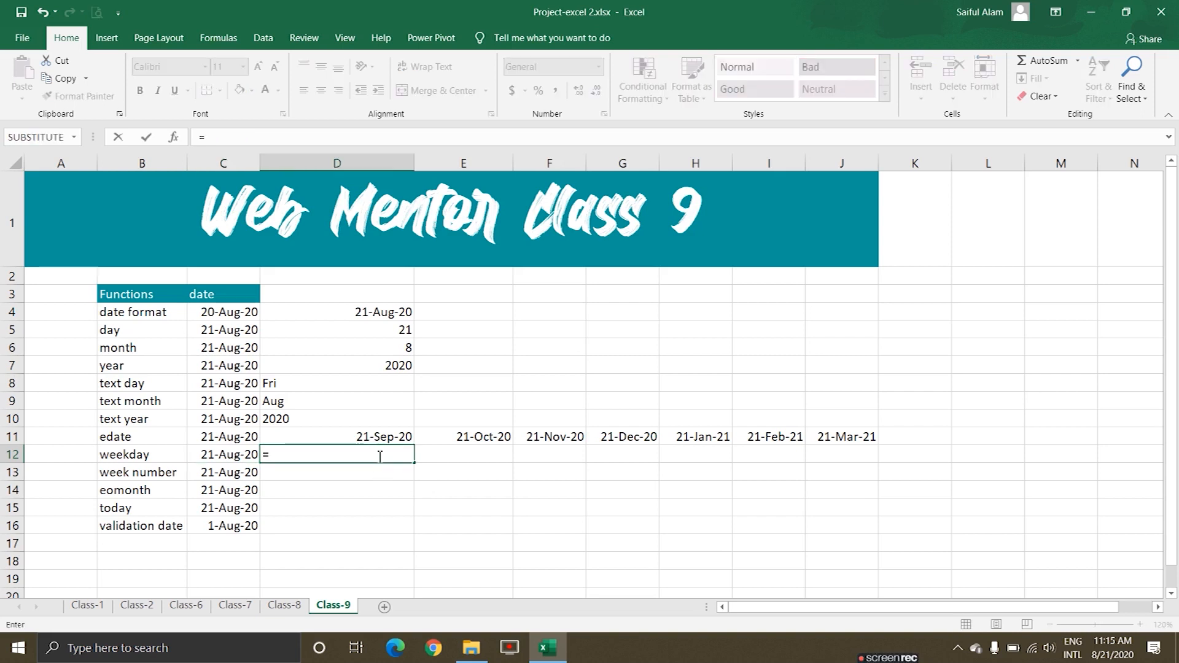
pyautogui.write('w')
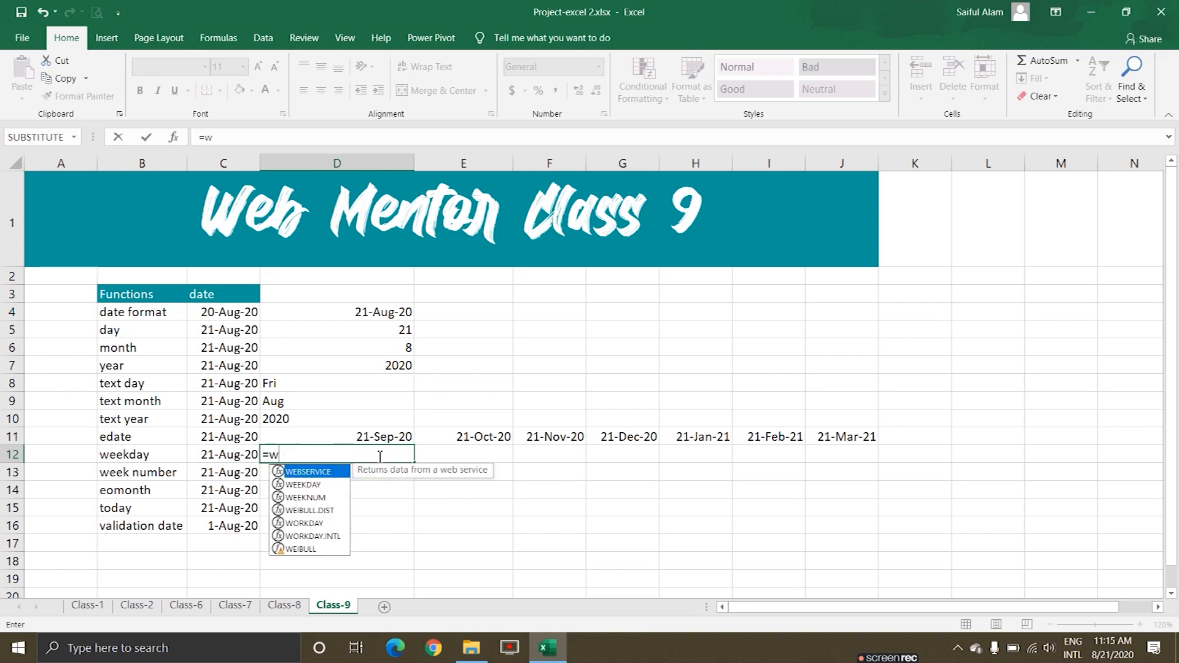
pyautogui.write('eek')
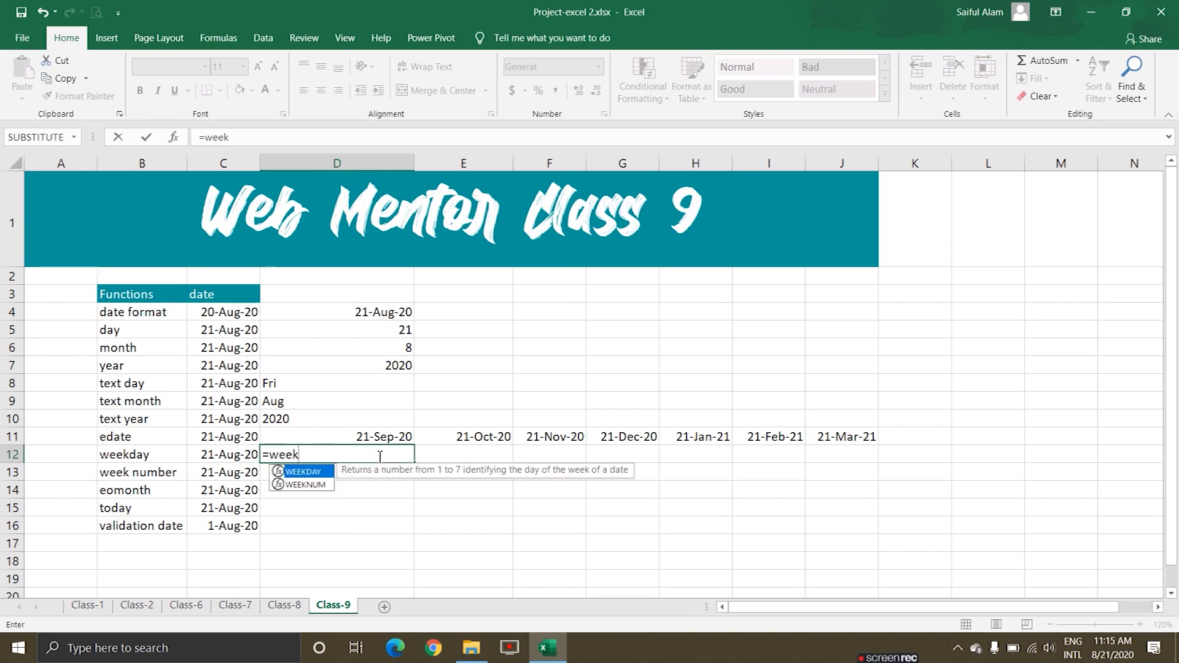
pyautogui.write('day(')
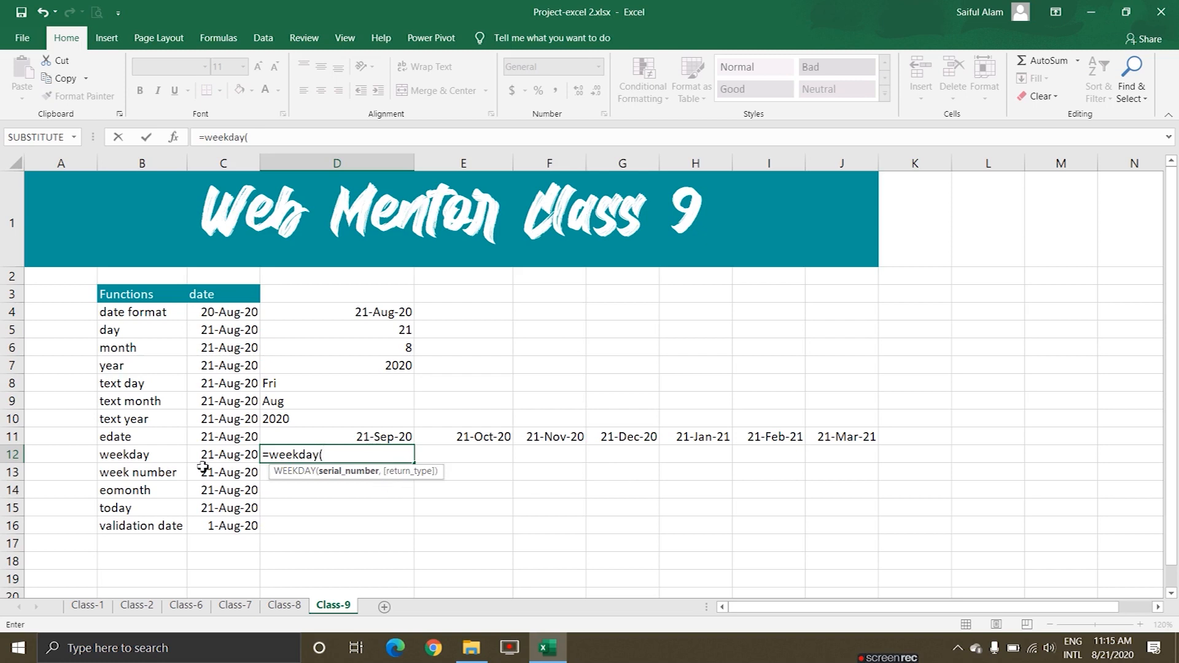
pyautogui.click(228, 458)
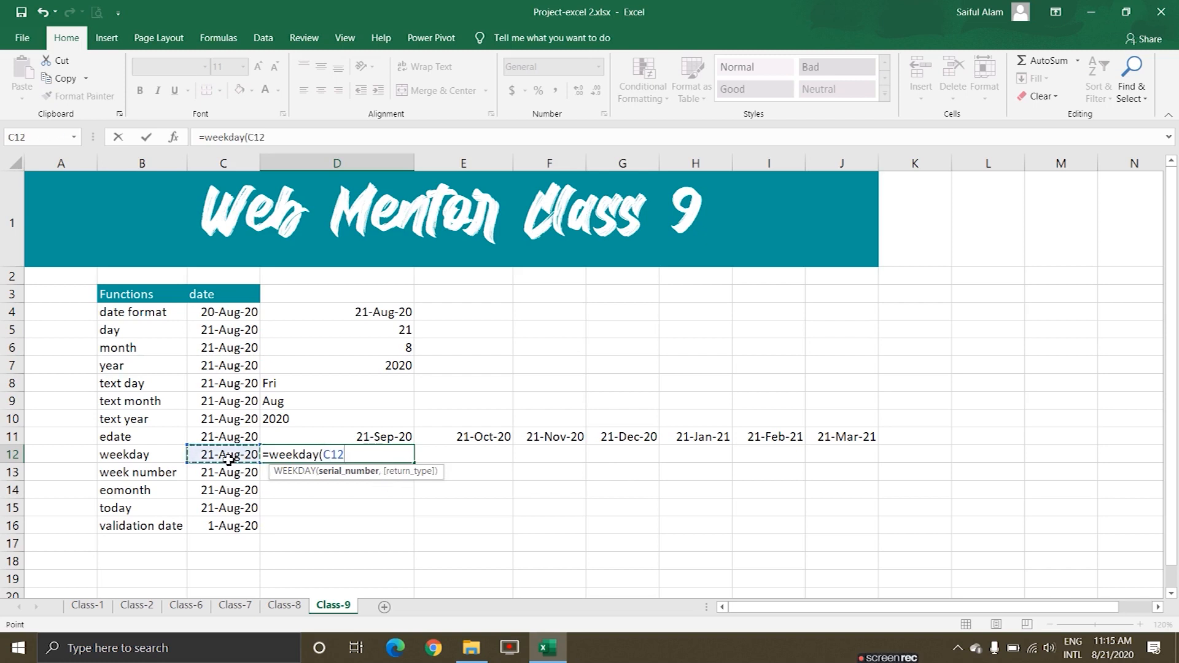
pyautogui.write(')')
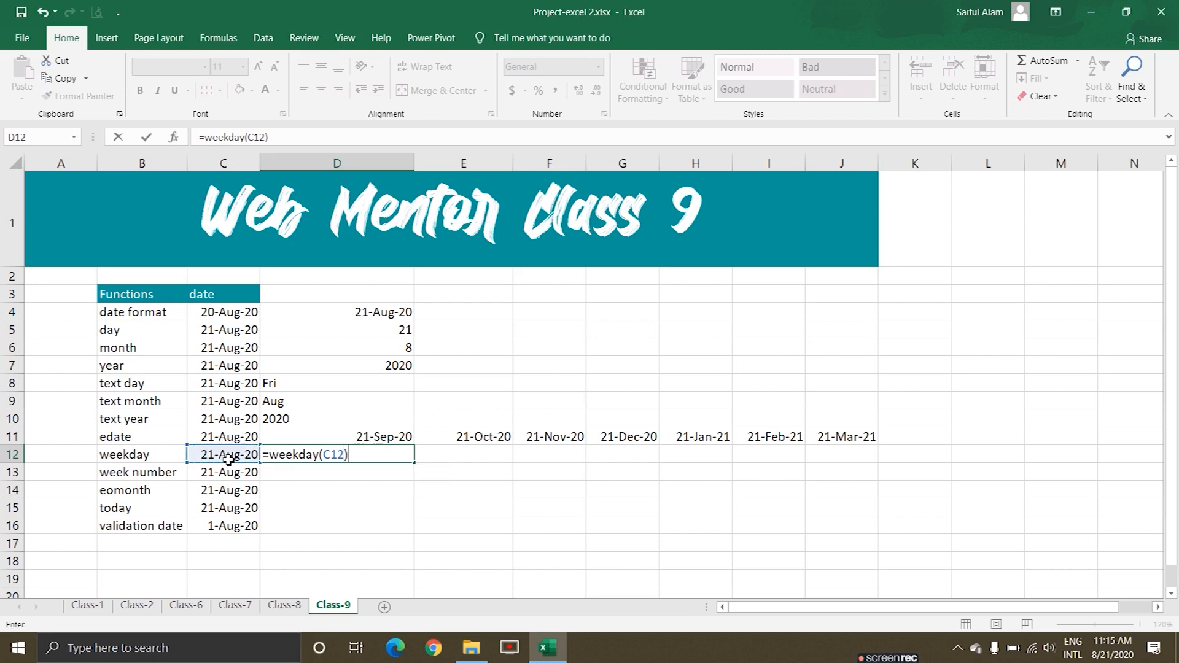
pyautogui.press('Return')
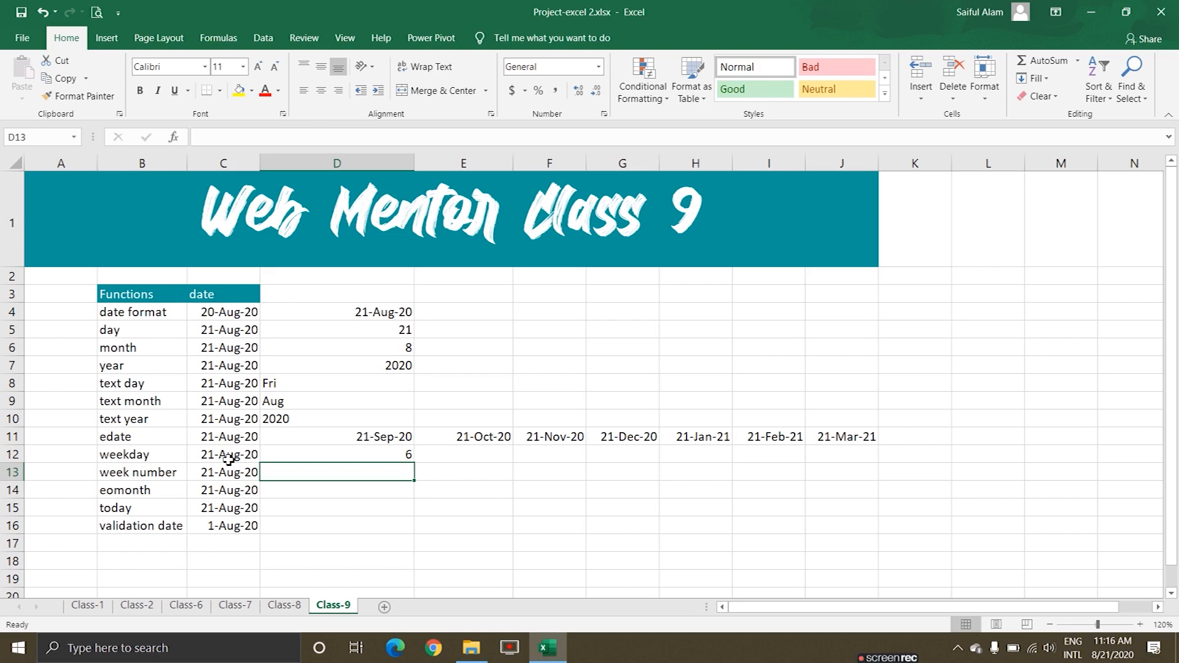
pyautogui.click(1121, 653)
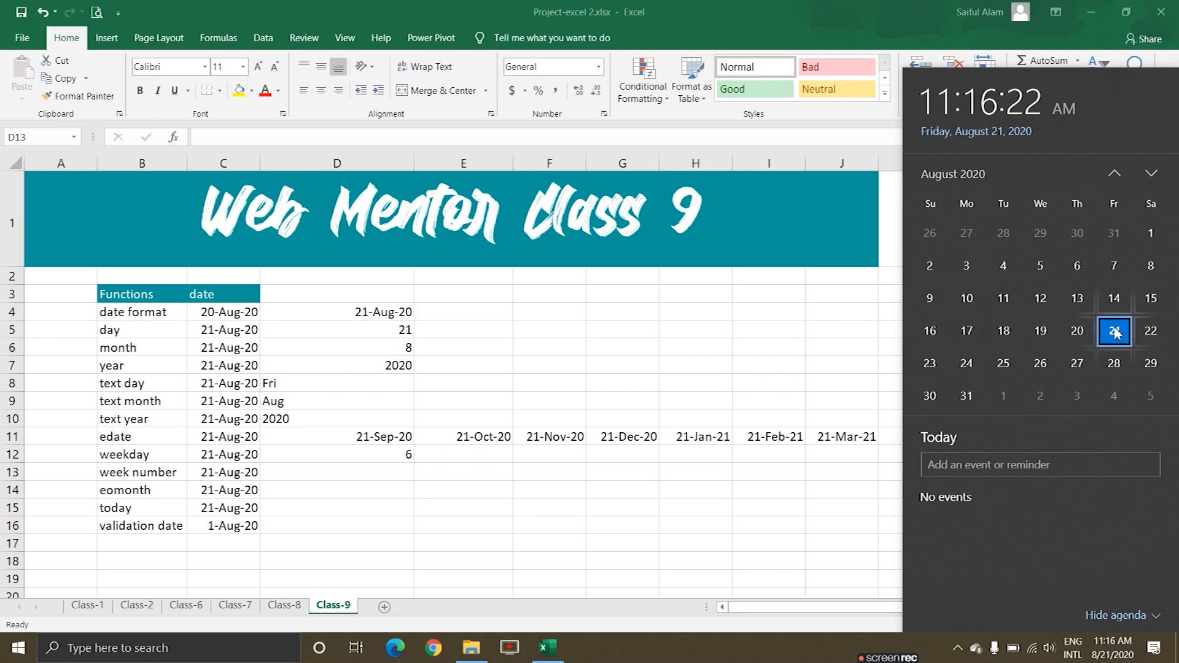
pyautogui.click(452, 440)
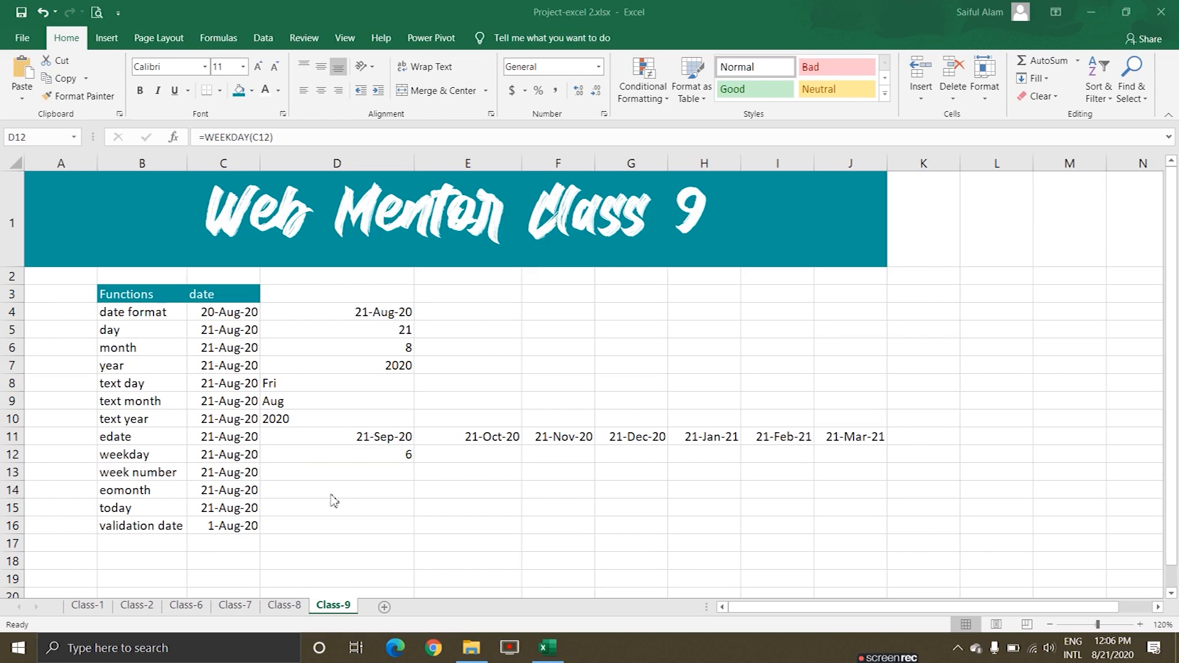
# - Enter the formula =WEEKNUM(C13) in cell D13 to get the date's week number in the year
pyautogui.click(242, 474)
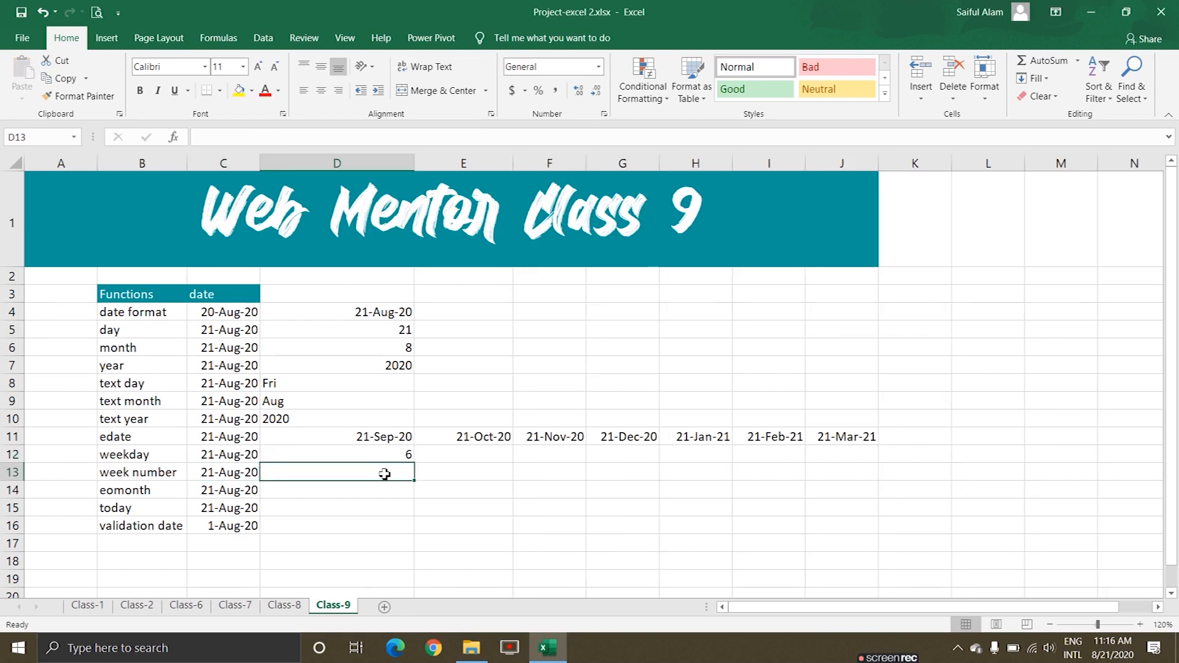
pyautogui.write('=')
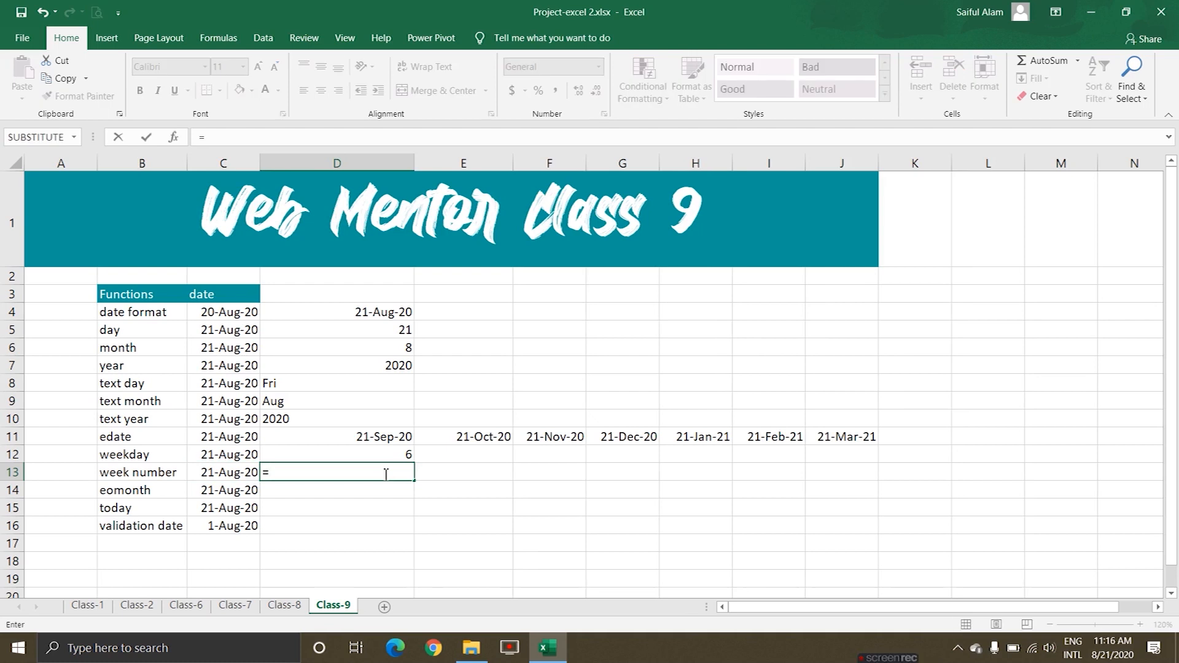
pyautogui.write('wee')
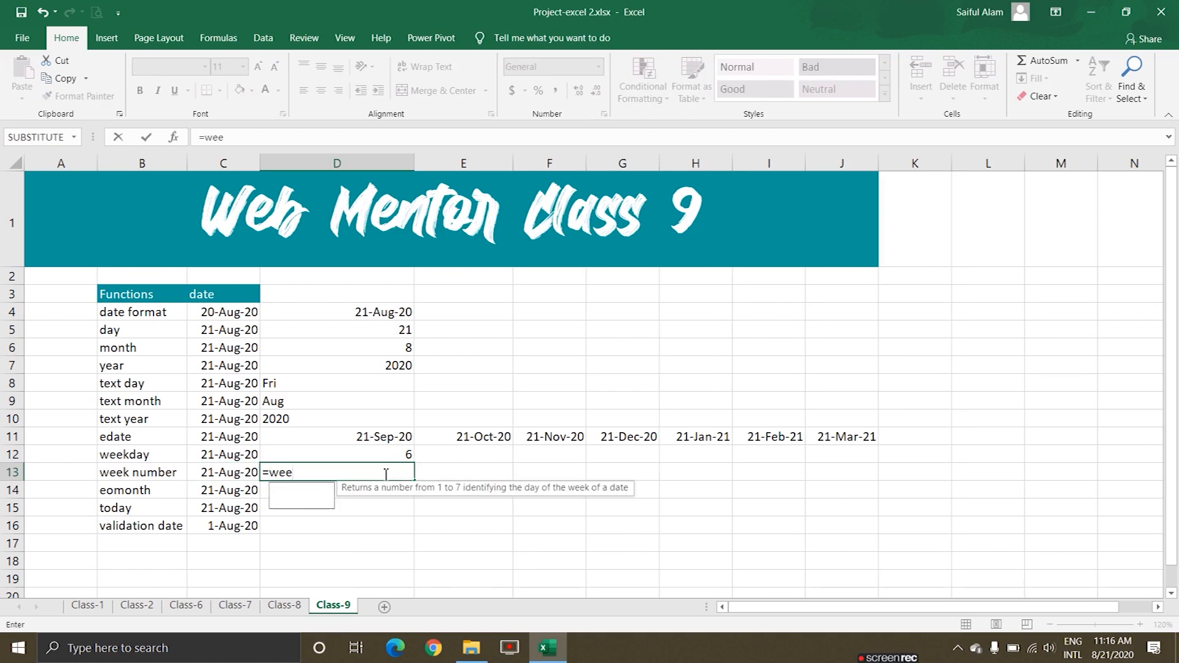
pyautogui.write('knum')
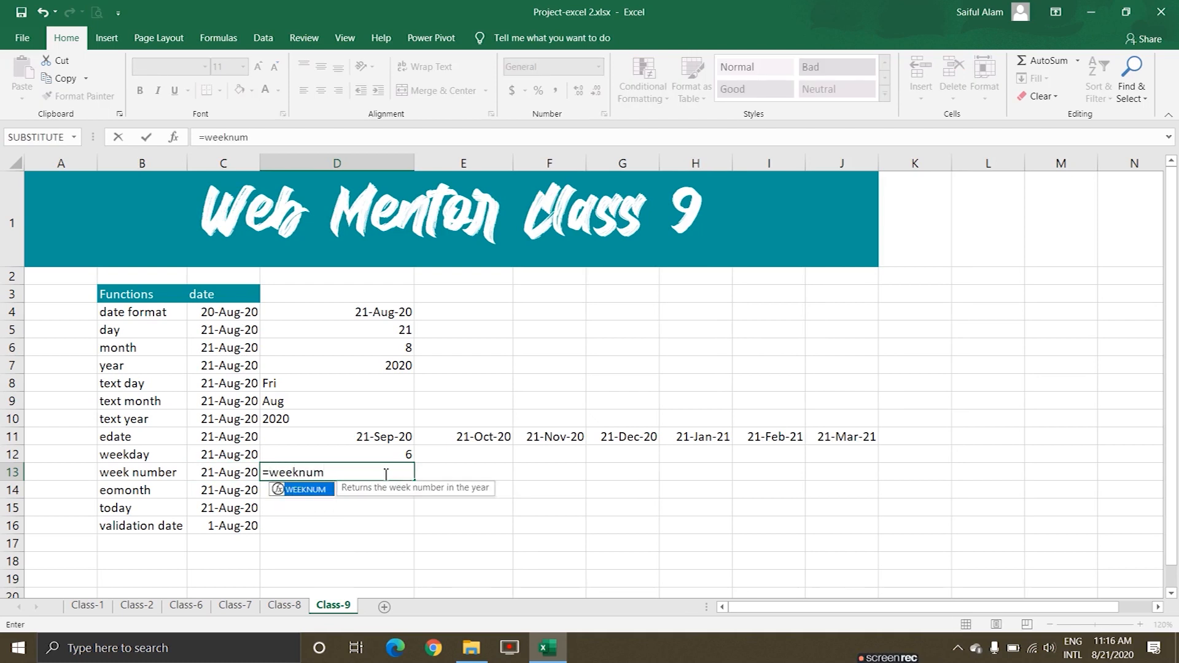
pyautogui.write('(')
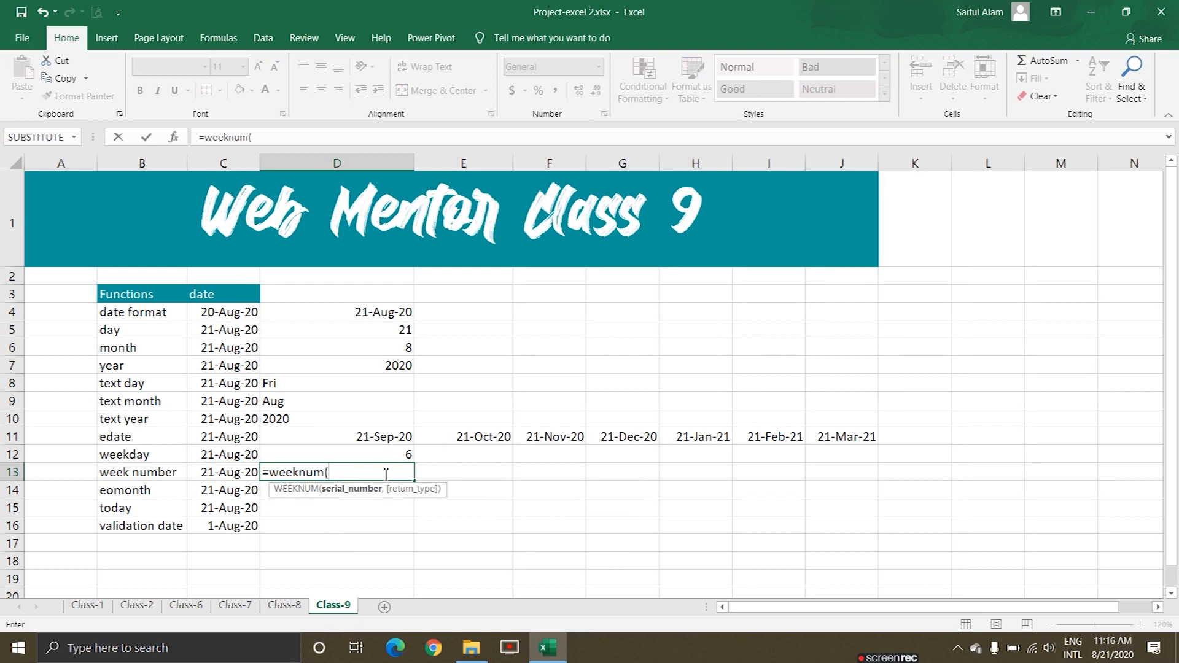
pyautogui.click(233, 474)
pyautogui.write(')')
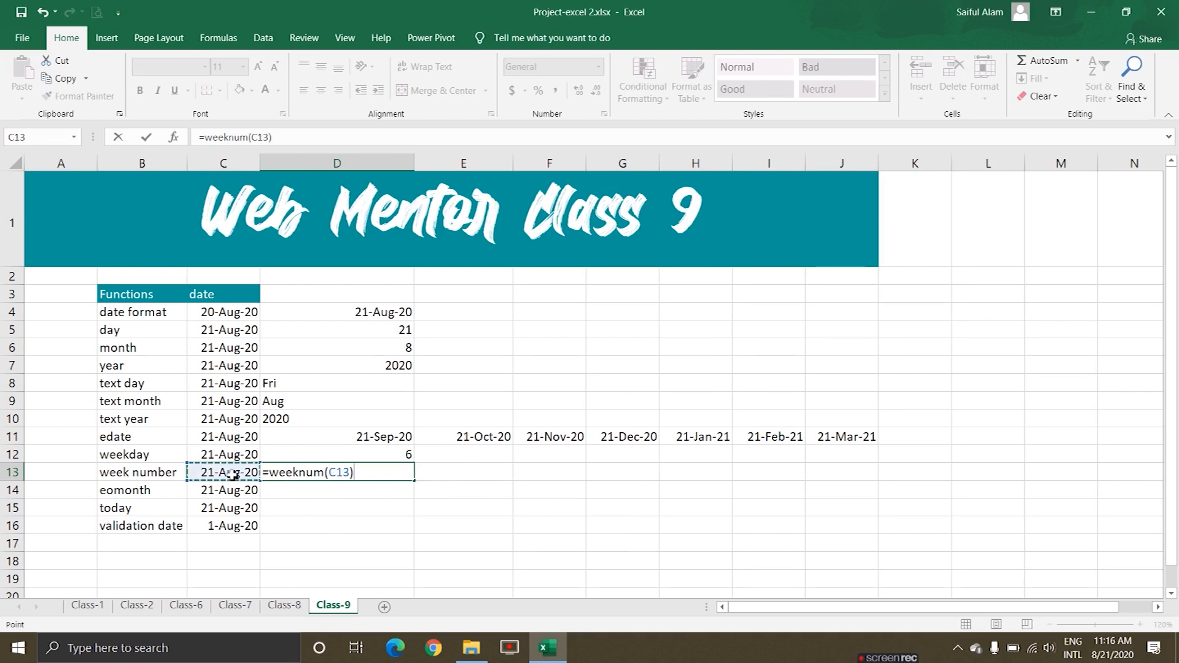
pyautogui.press('Return')
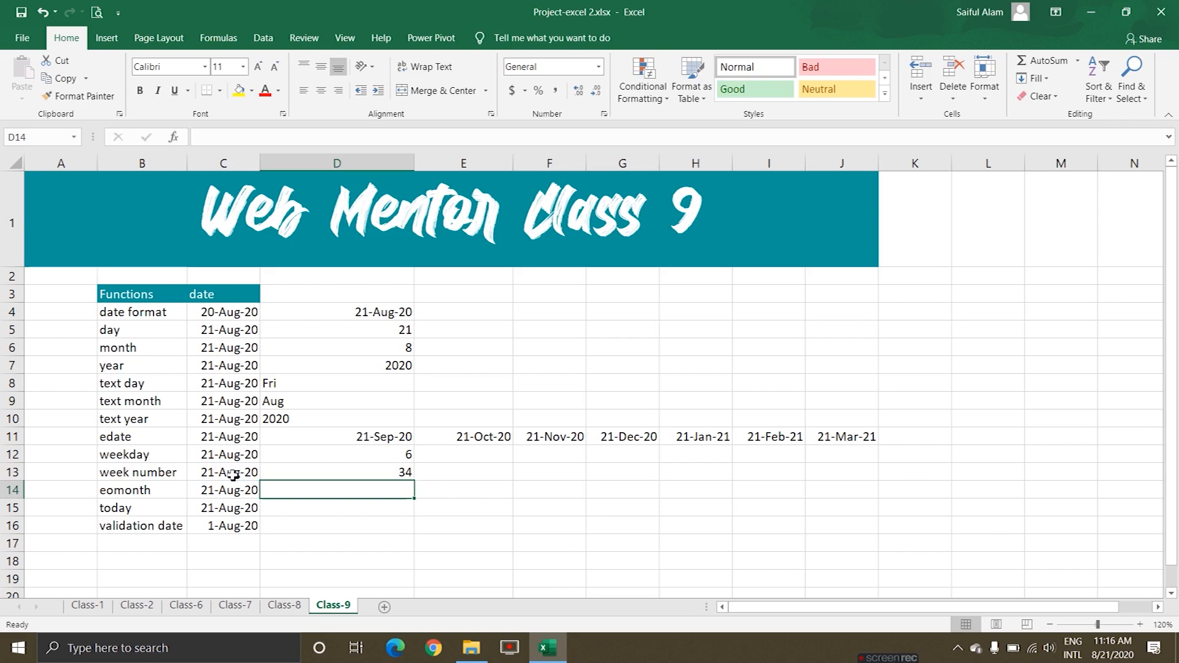
pyautogui.click(404, 471)
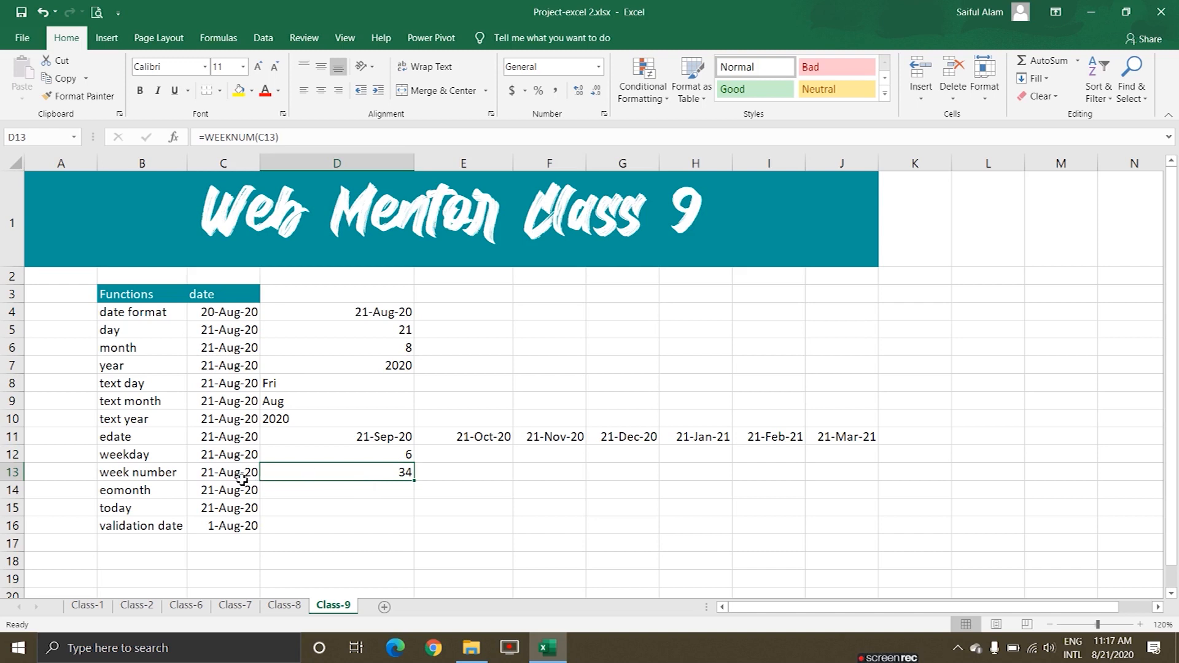
# - Switch to Chrome and search Google for "21 aug 20 week number"
pyautogui.click(435, 650)
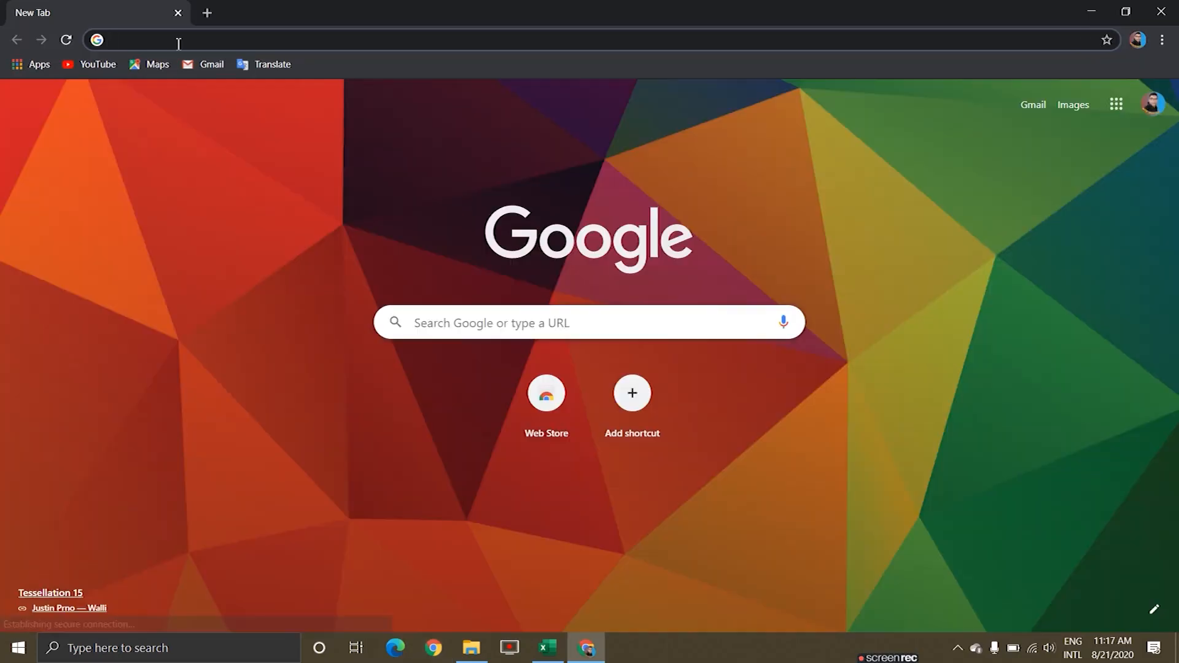
pyautogui.click(178, 40)
pyautogui.write('21')
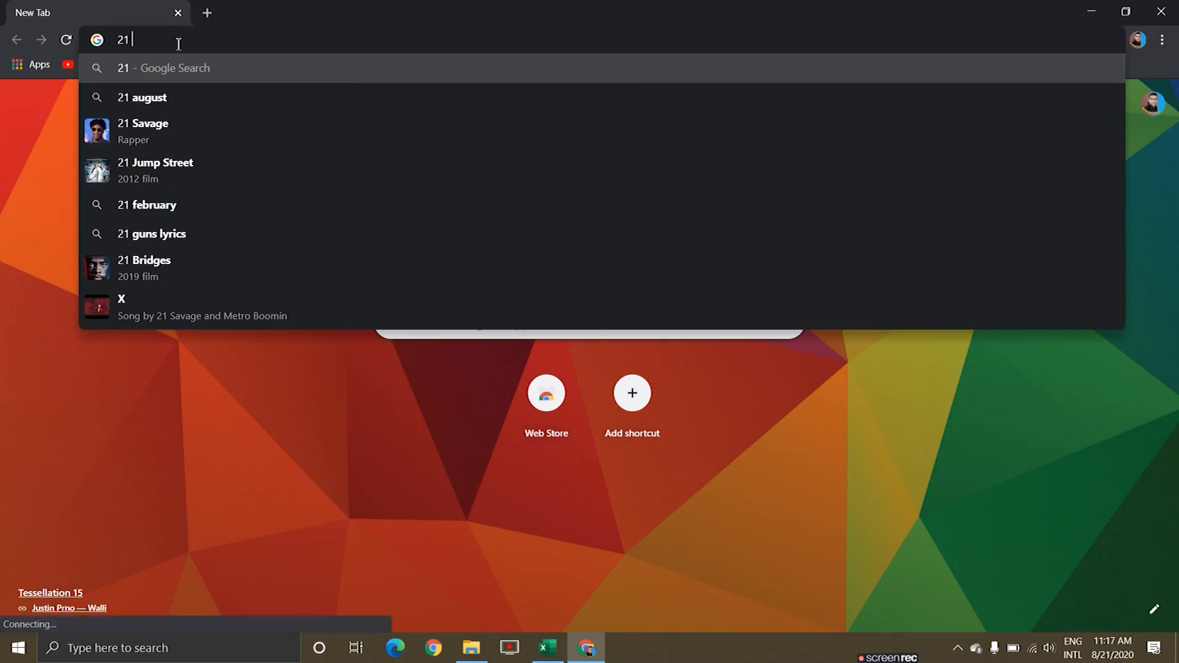
pyautogui.write(' aug')
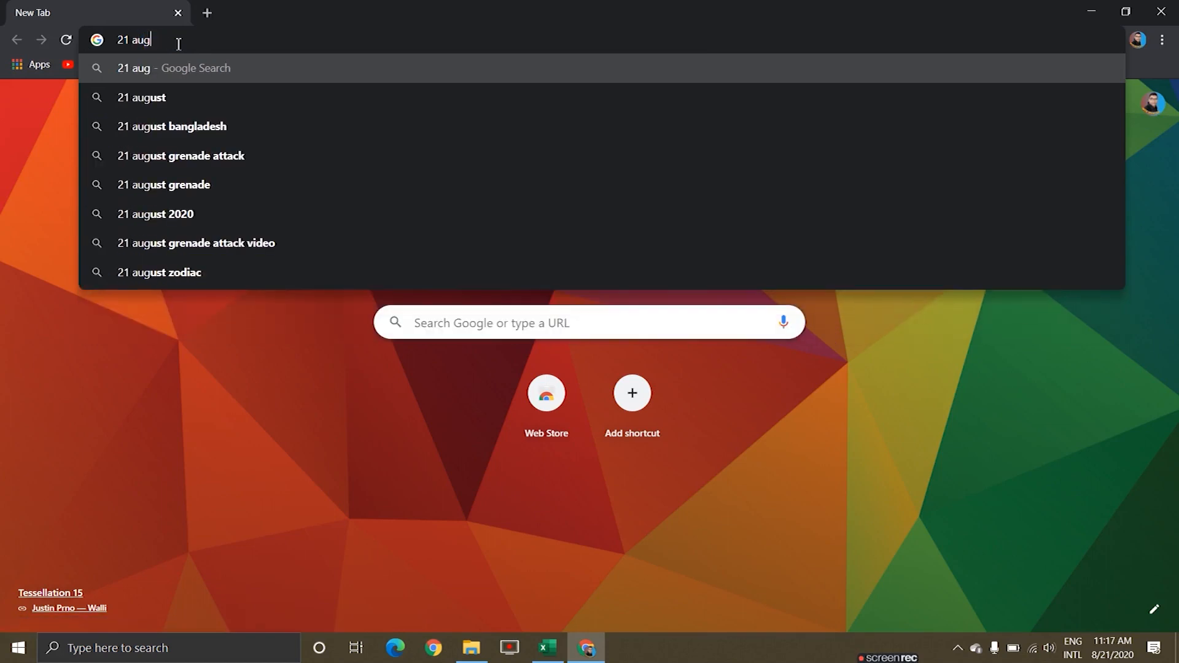
pyautogui.write(' 20')
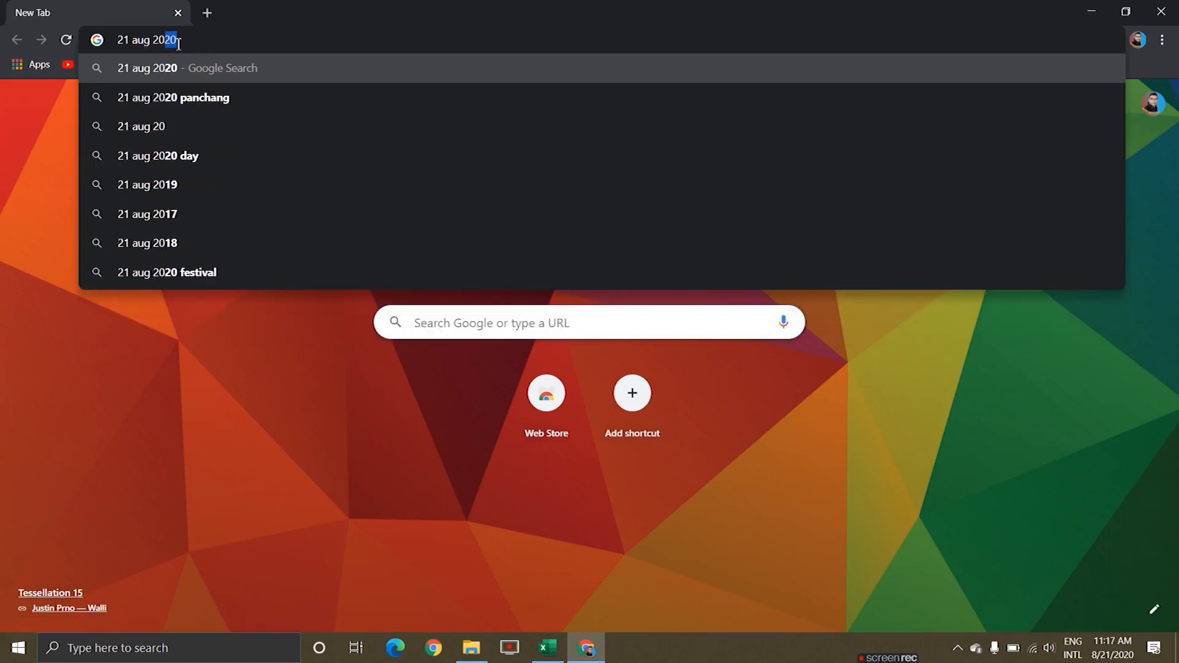
pyautogui.write(' w')
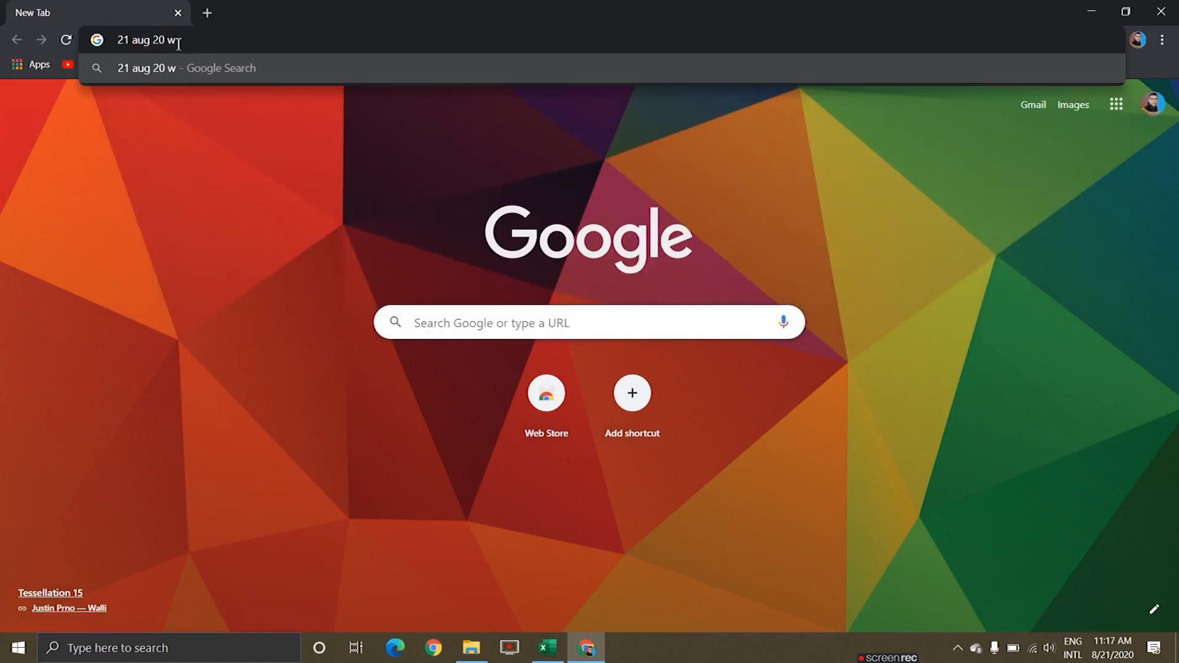
pyautogui.write('eek num')
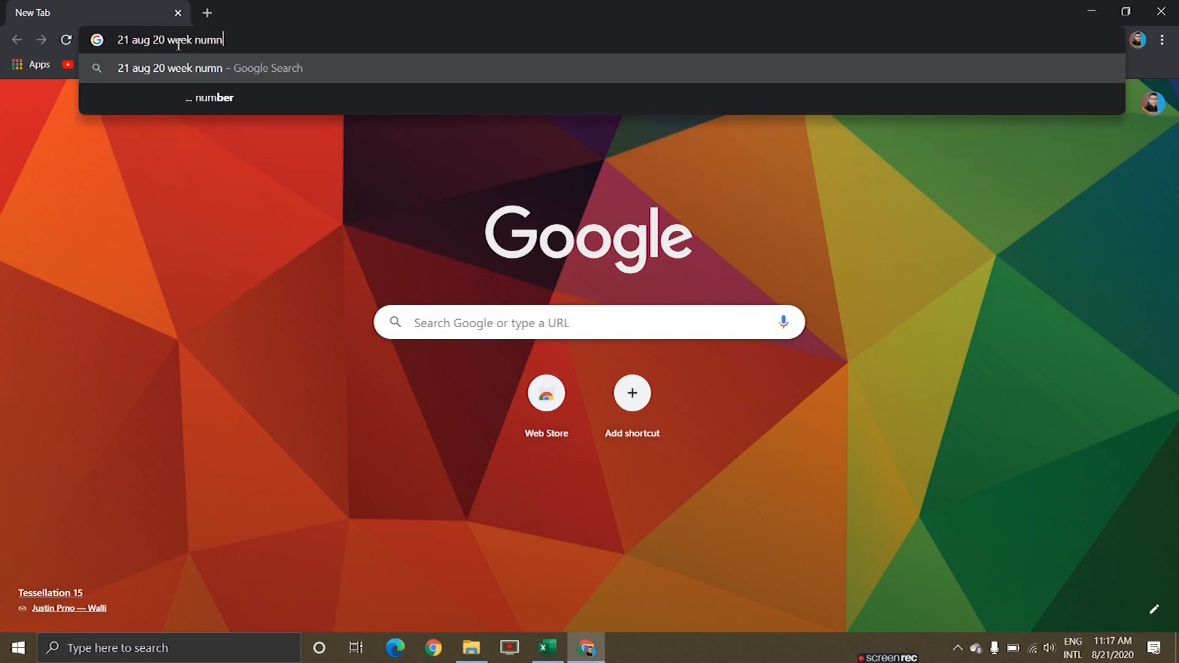
pyautogui.write('ber')
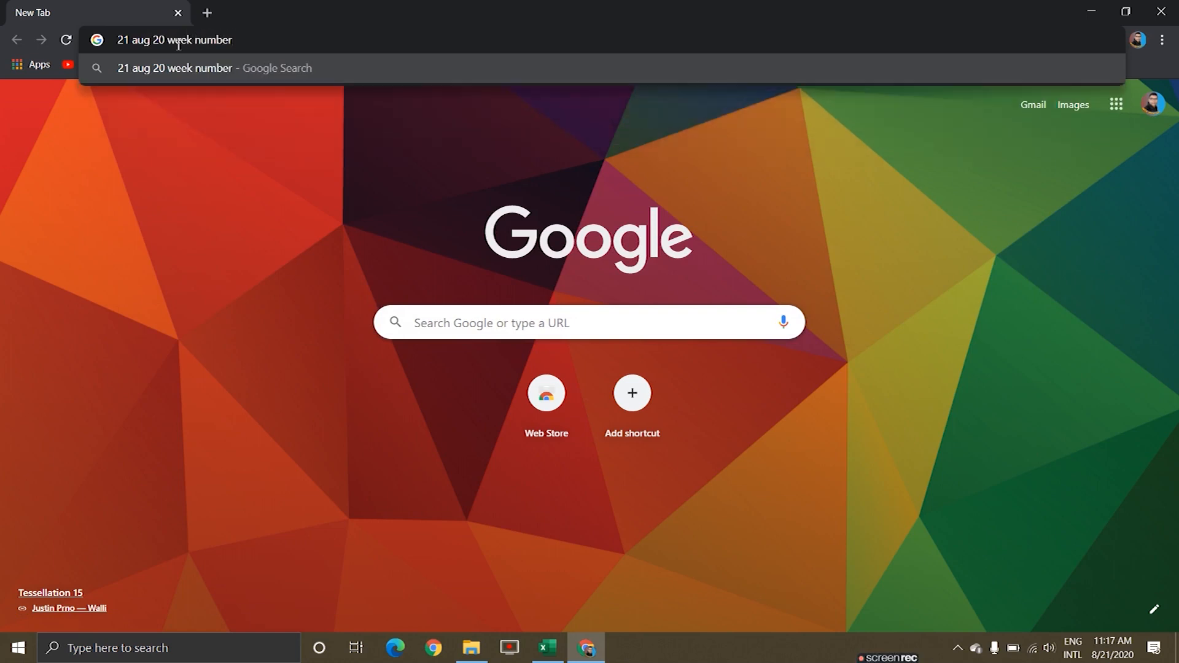
pyautogui.press('Return')
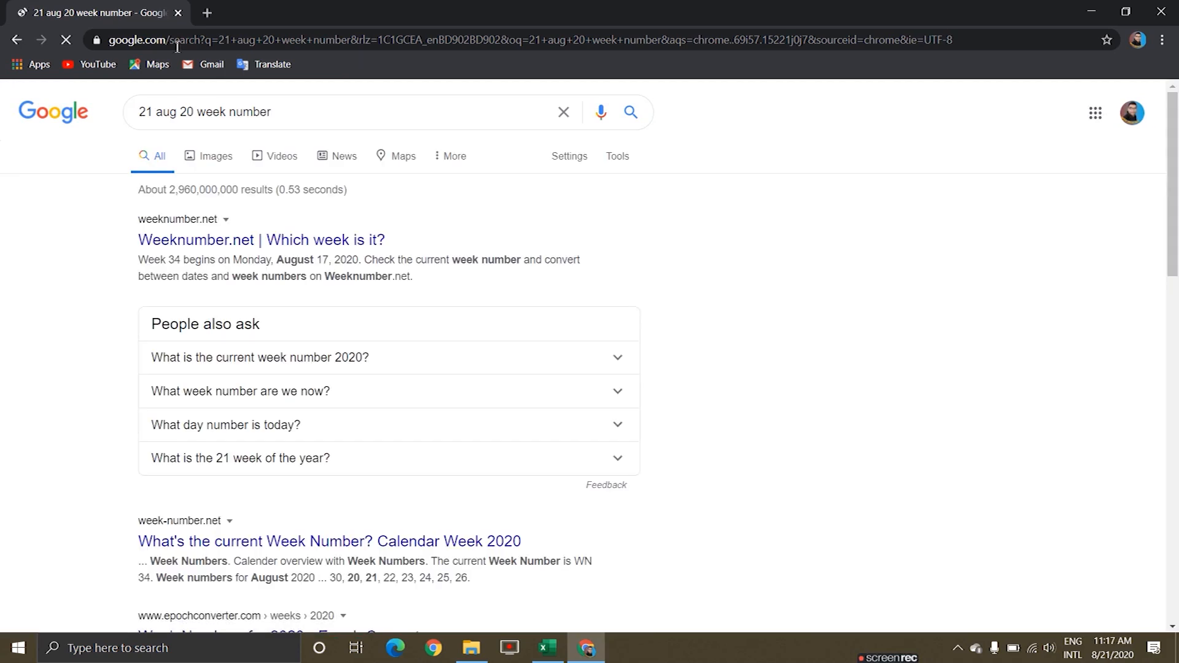
# - Check the current week number on the Weeknumber.net result and close the browser to return to Excel
pyautogui.click(220, 244)
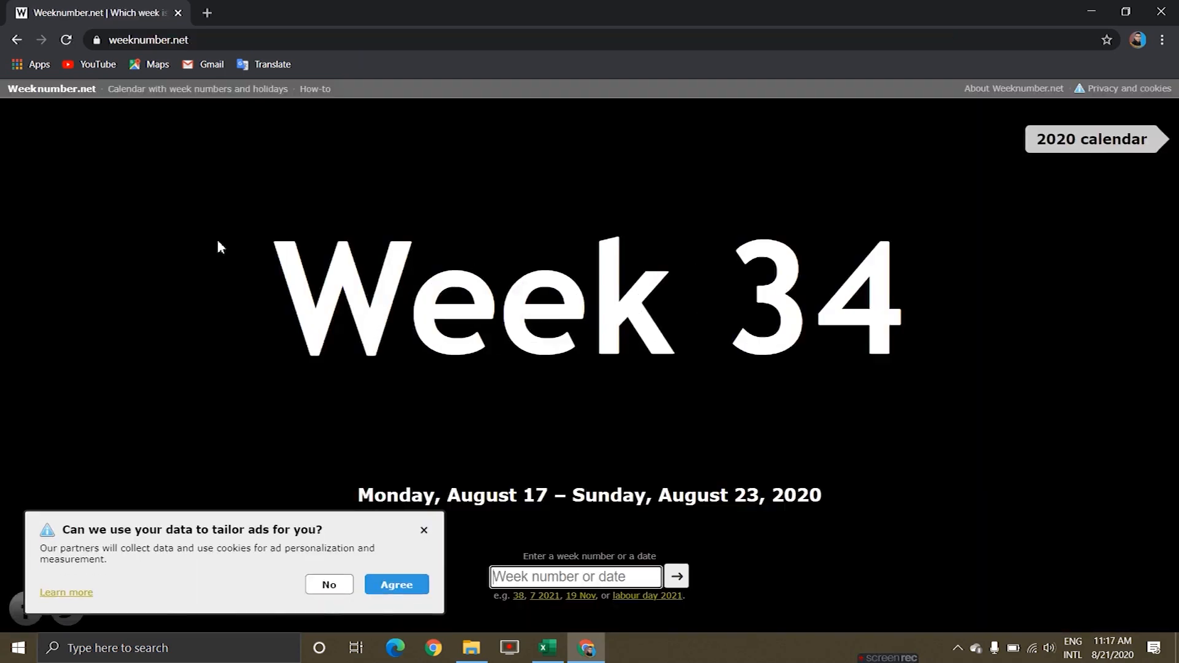
pyautogui.click(424, 529)
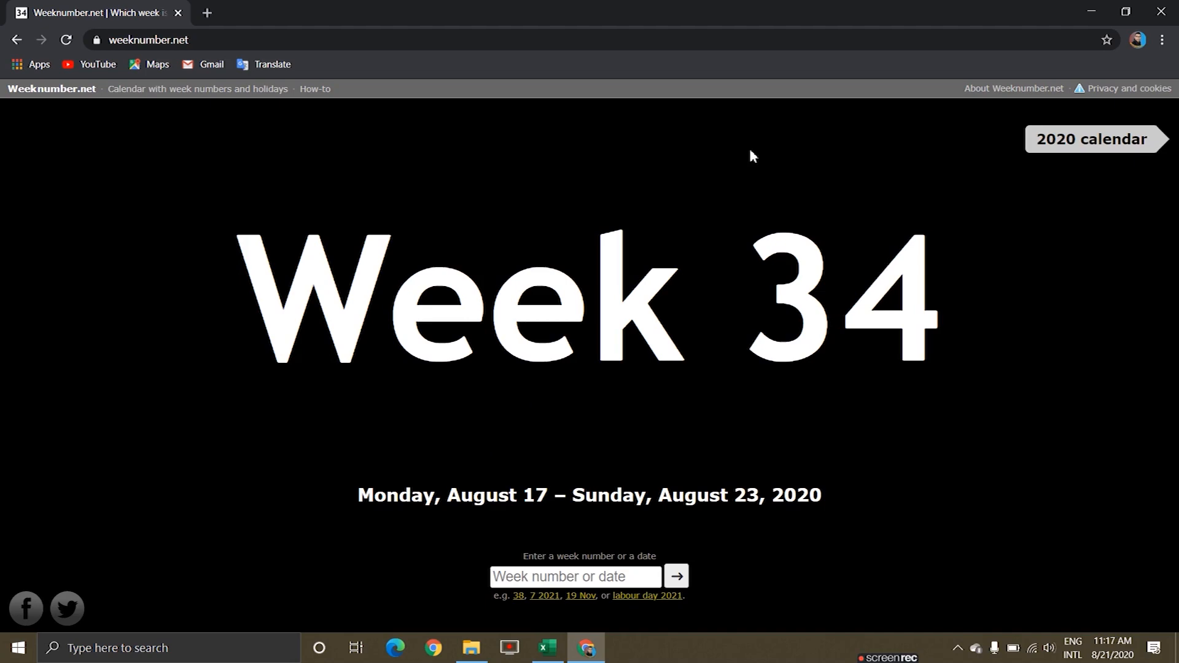
pyautogui.click(1166, 11)
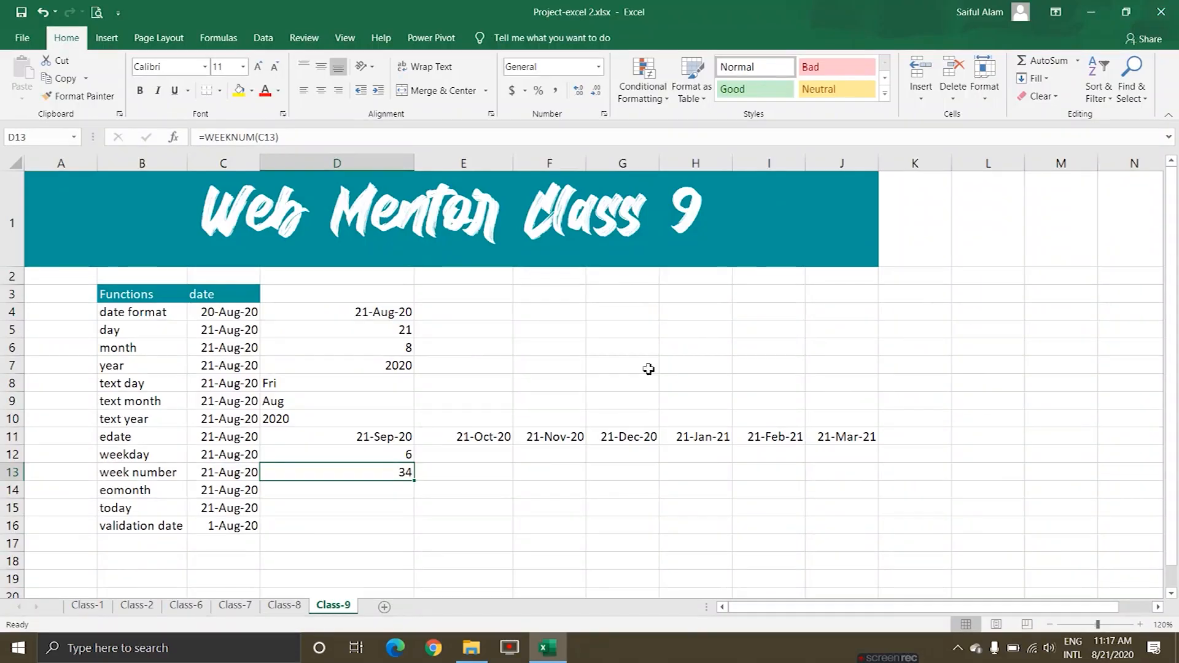
pyautogui.click(326, 489)
pyautogui.click(461, 526)
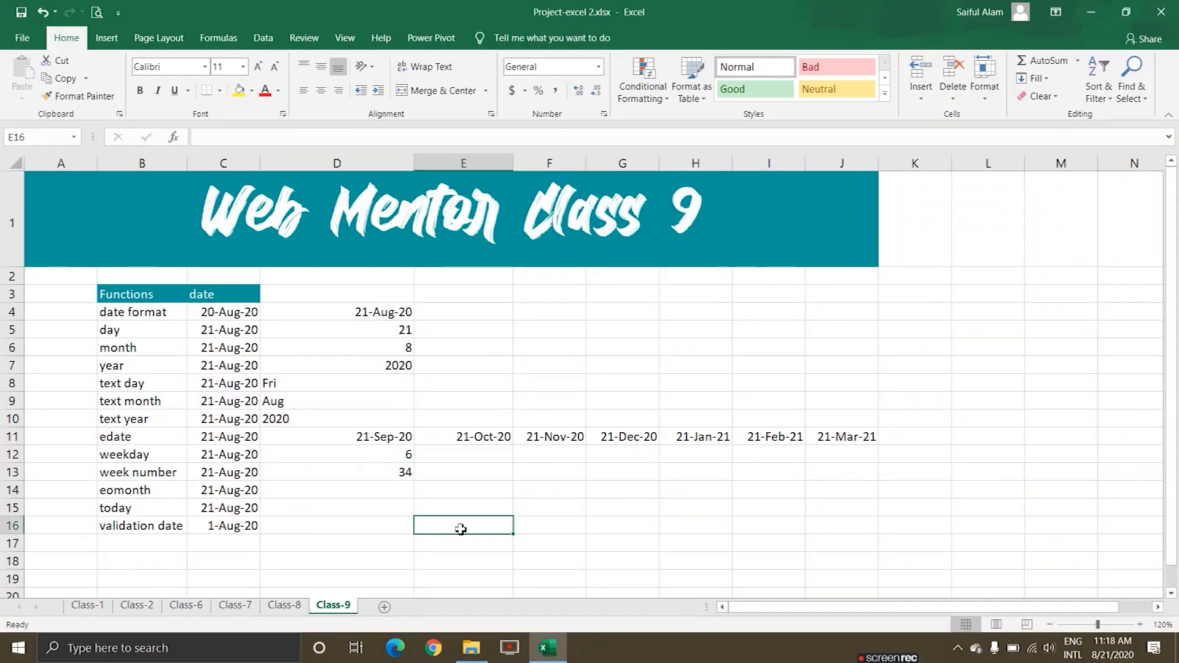
pyautogui.click(367, 504)
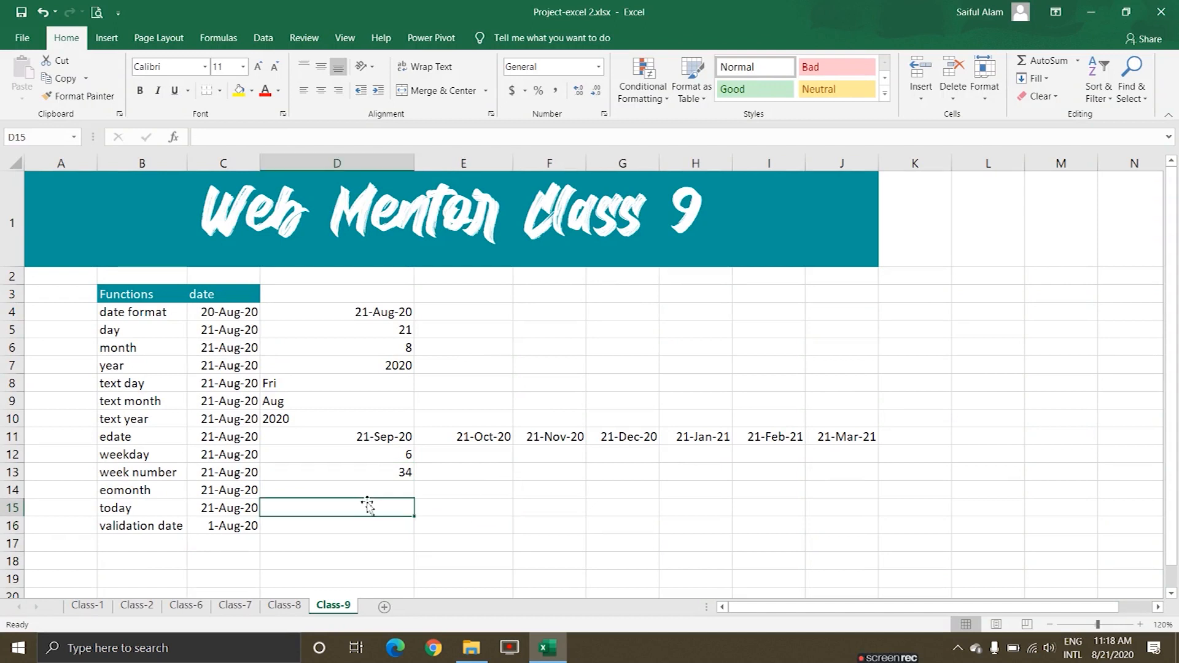
pyautogui.click(341, 494)
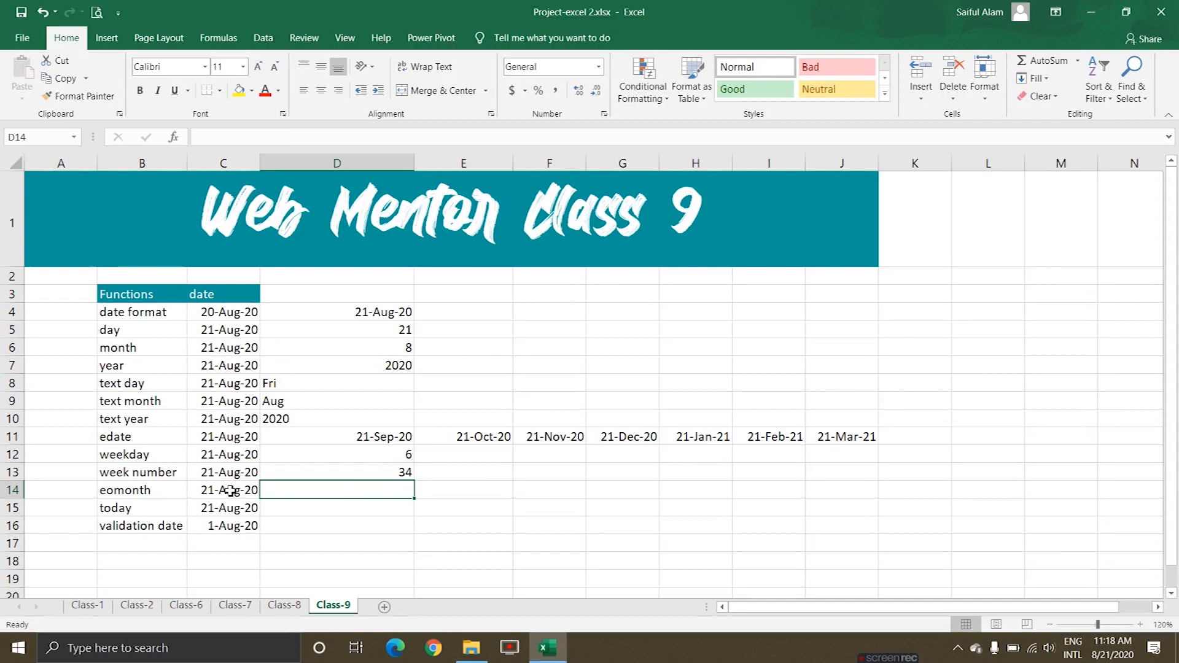
pyautogui.click(229, 491)
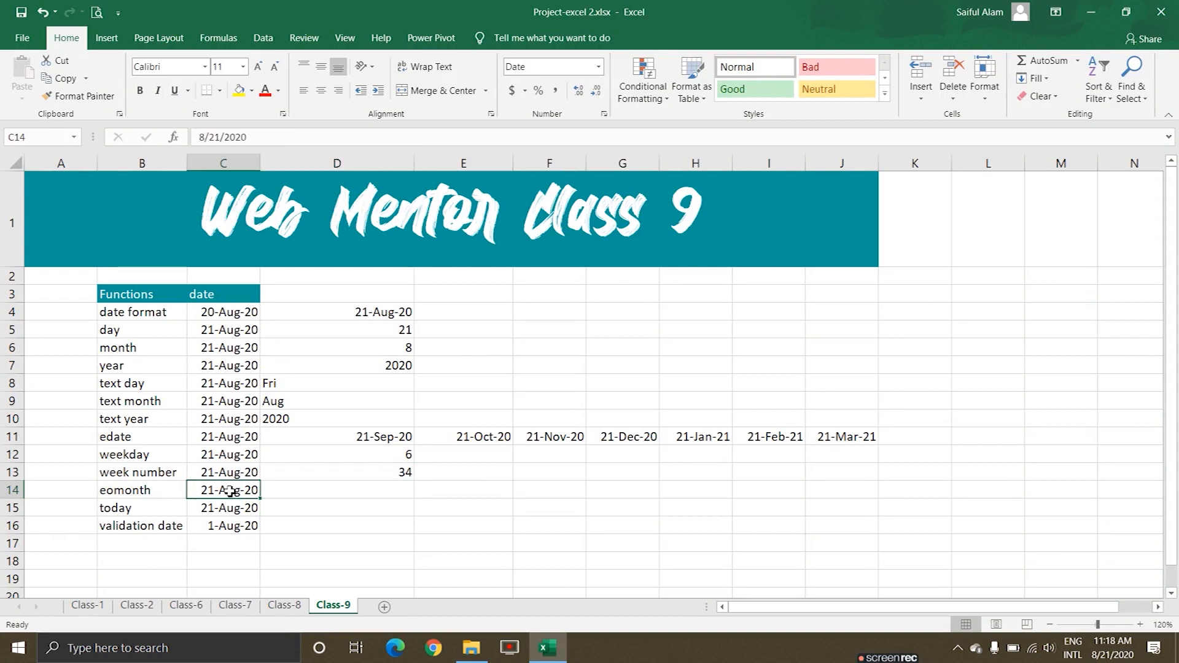
# - Enter the formula =EOMONTH(C14,0) in cell D14 to get the last day of the date's month
pyautogui.click(329, 491)
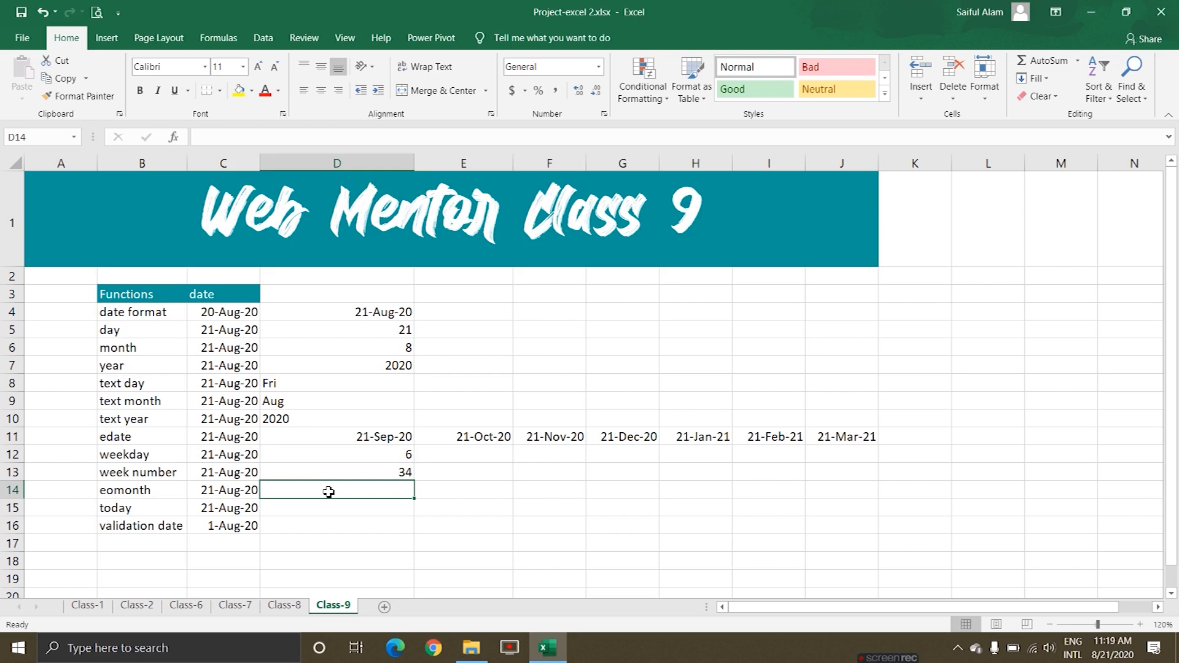
pyautogui.write('=')
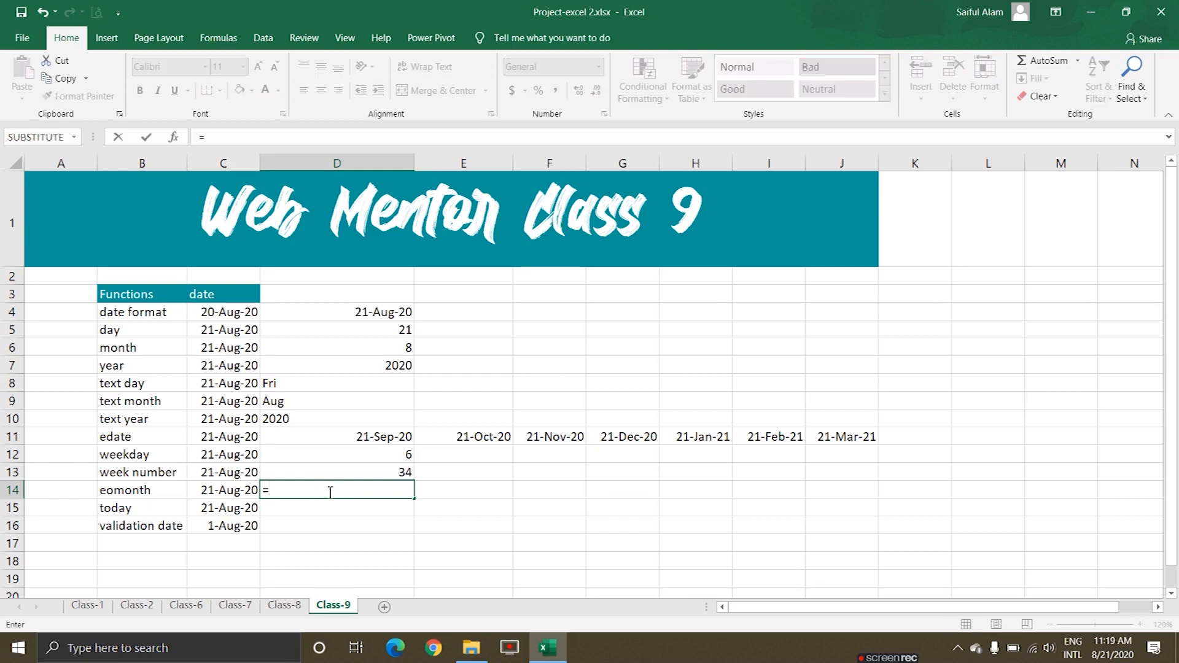
pyautogui.write('eomonth(')
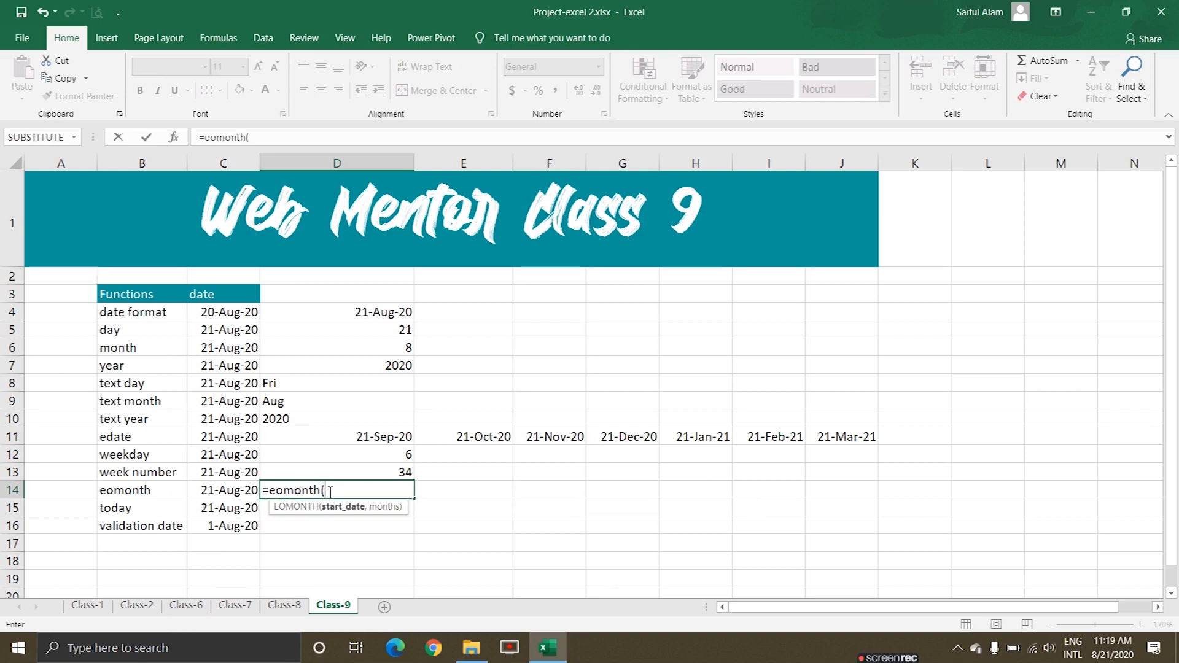
pyautogui.click(216, 489)
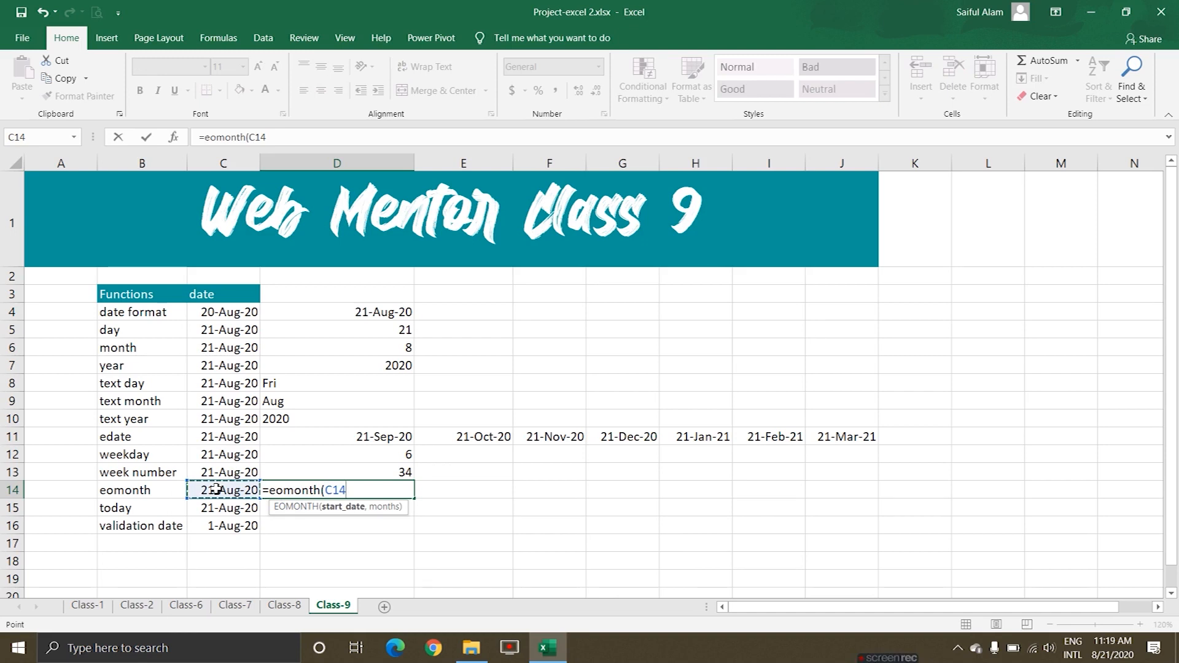
pyautogui.write(',')
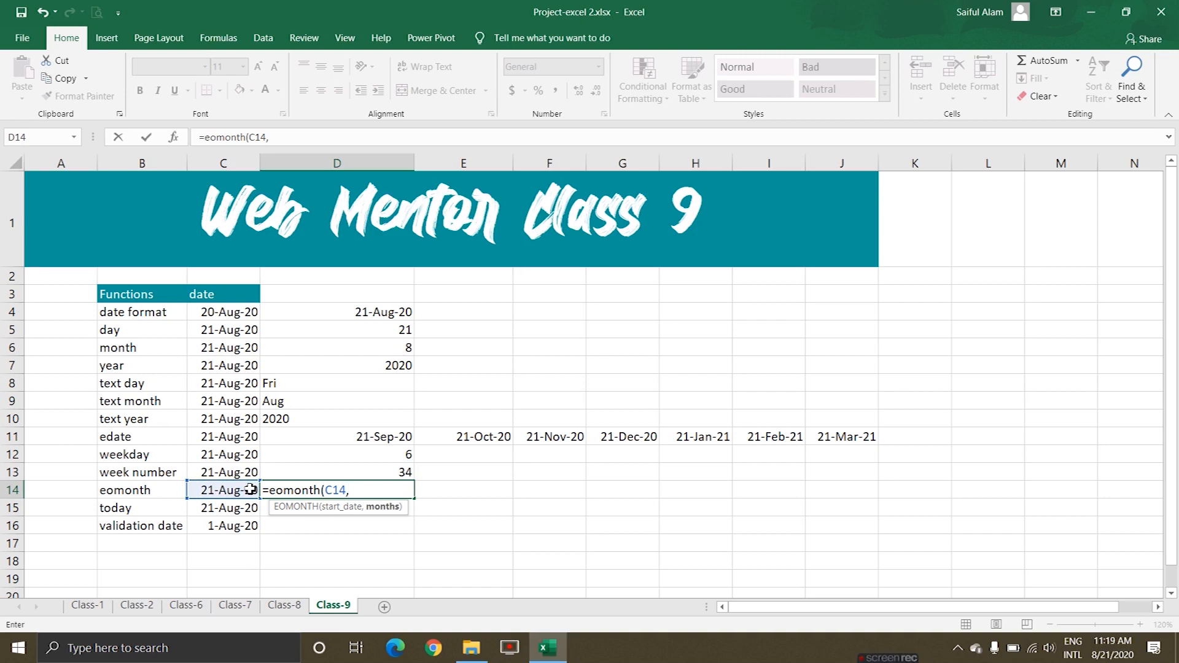
pyautogui.write('0')
pyautogui.write('1')
pyautogui.press('BackSpace')
pyautogui.write(')')
pyautogui.hotkey('ctrl', 'Return')
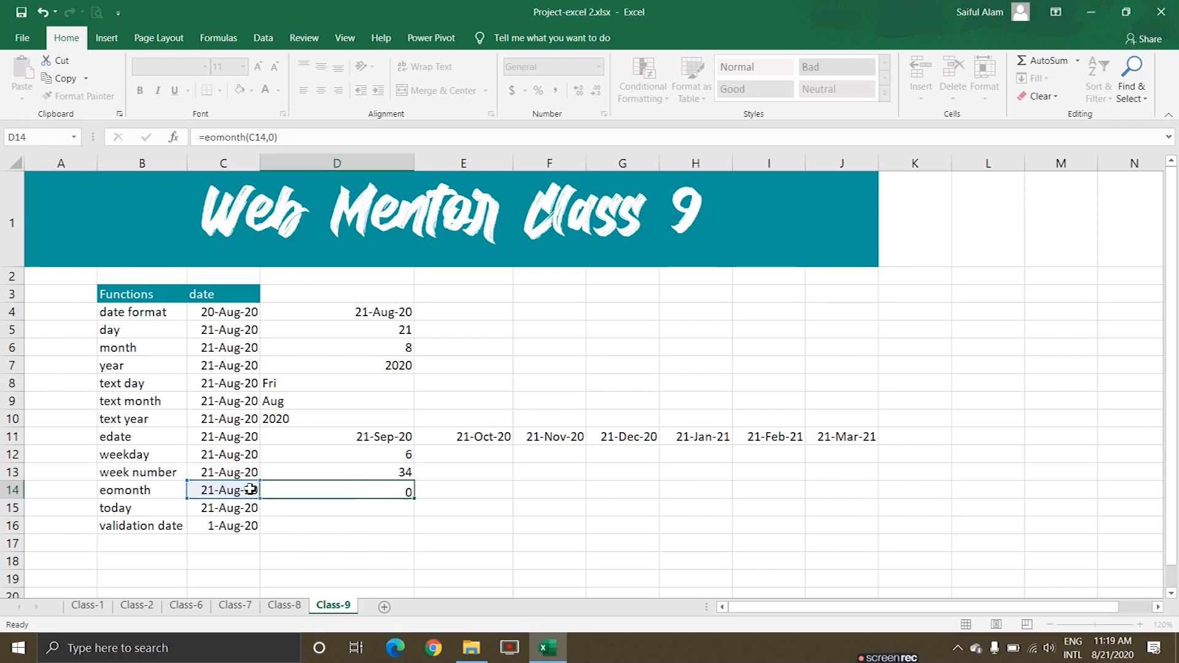
pyautogui.press('Return')
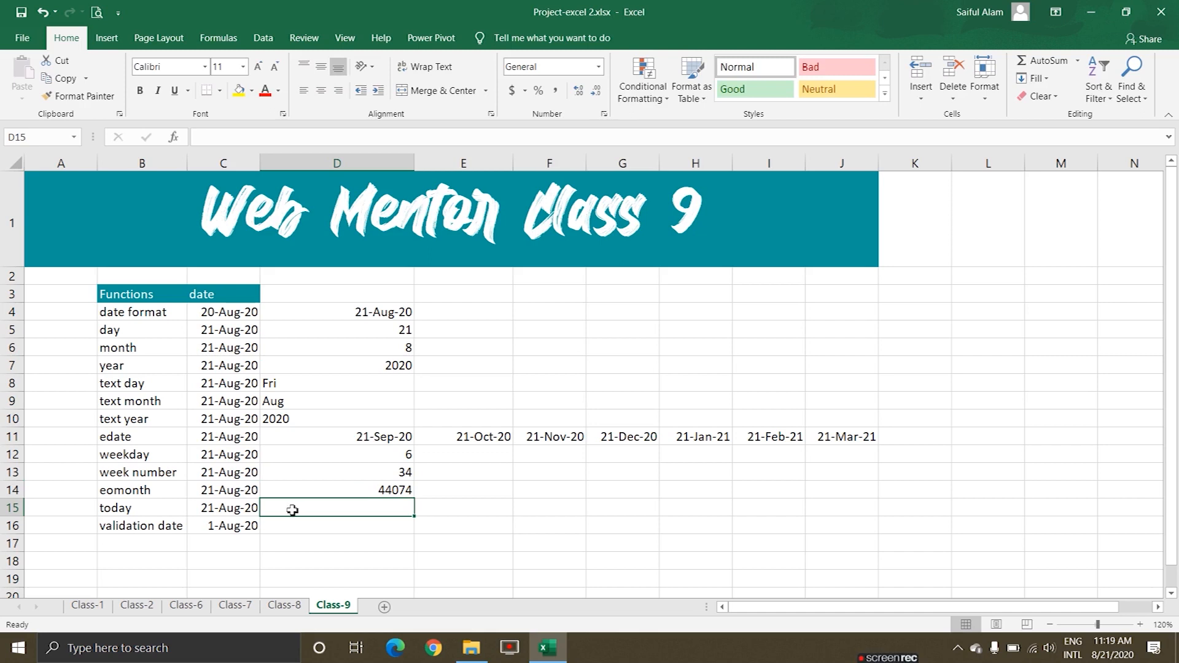
# - Format the EOMONTH result in cell D14 as a Date with the 14-Mar-12 type
pyautogui.click(399, 490)
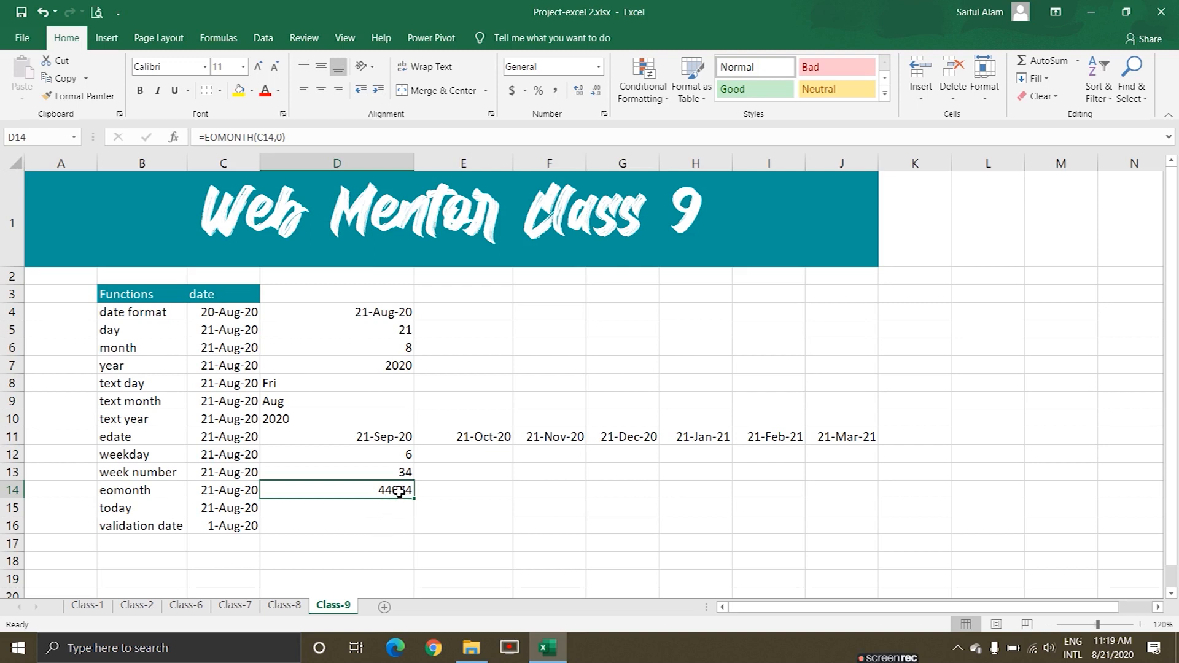
pyautogui.rightClick(400, 491)
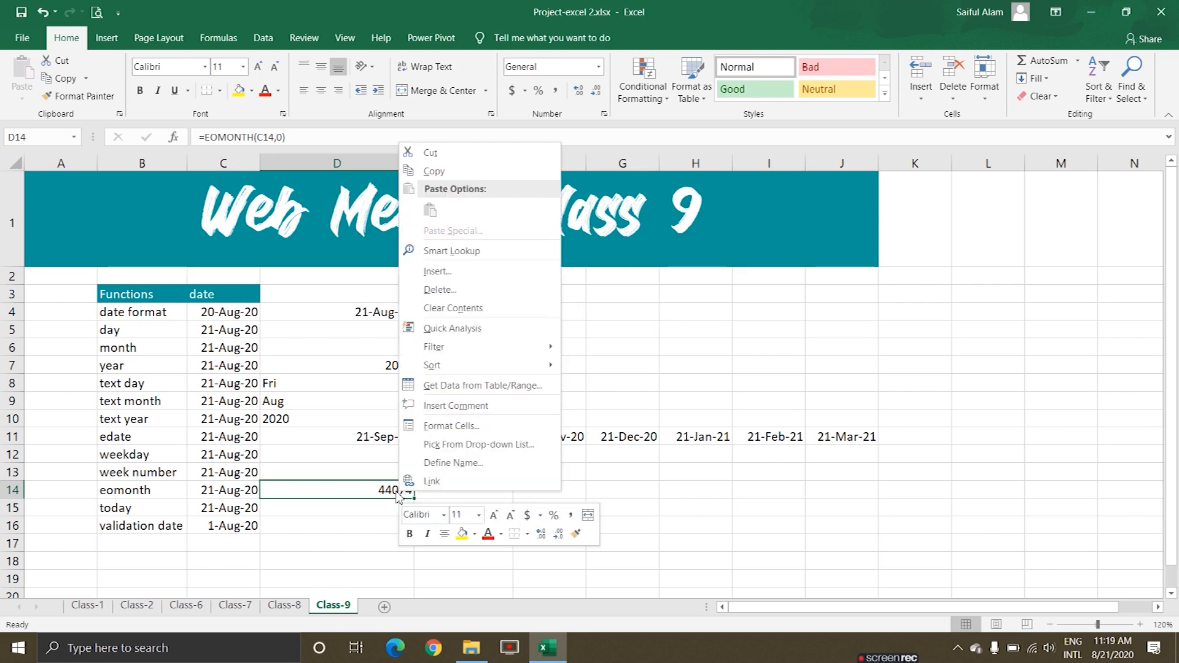
pyautogui.click(438, 425)
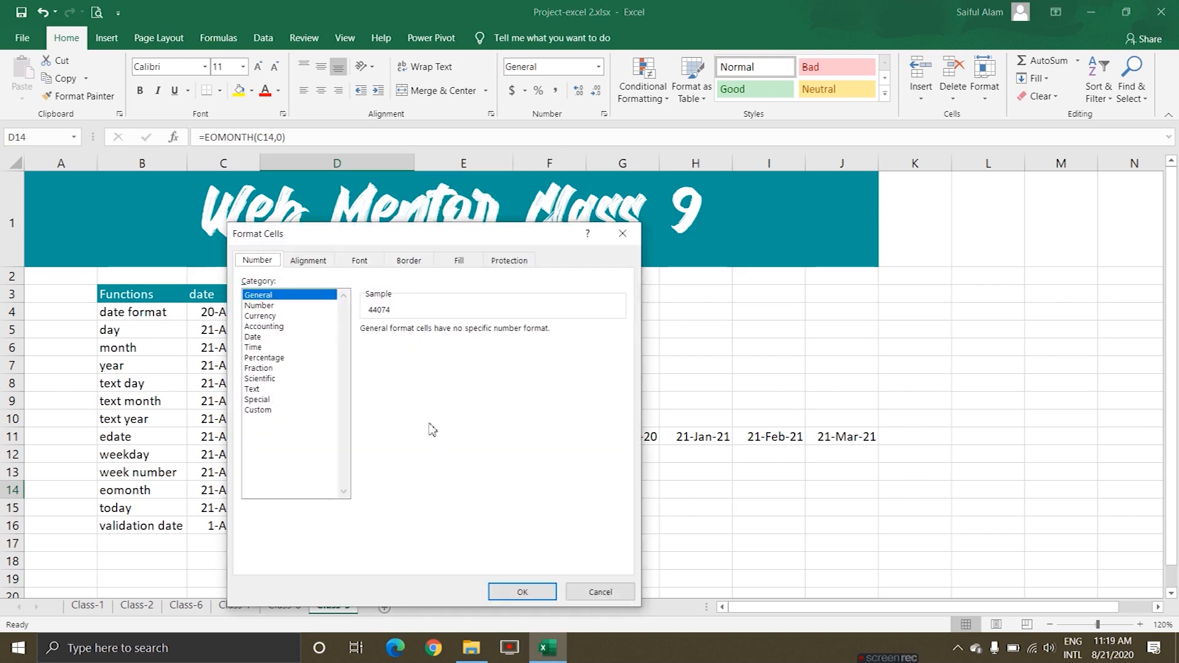
pyautogui.click(253, 337)
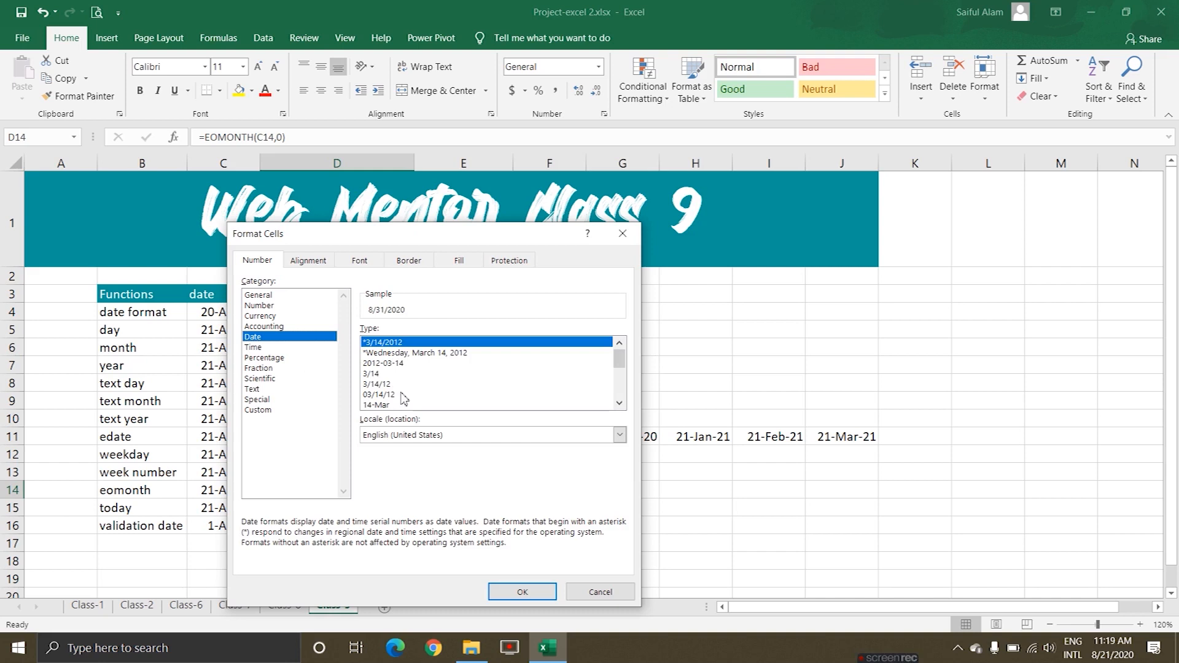
pyautogui.click(388, 375)
pyautogui.scroll(-1, 390, 387)
pyautogui.click(392, 385)
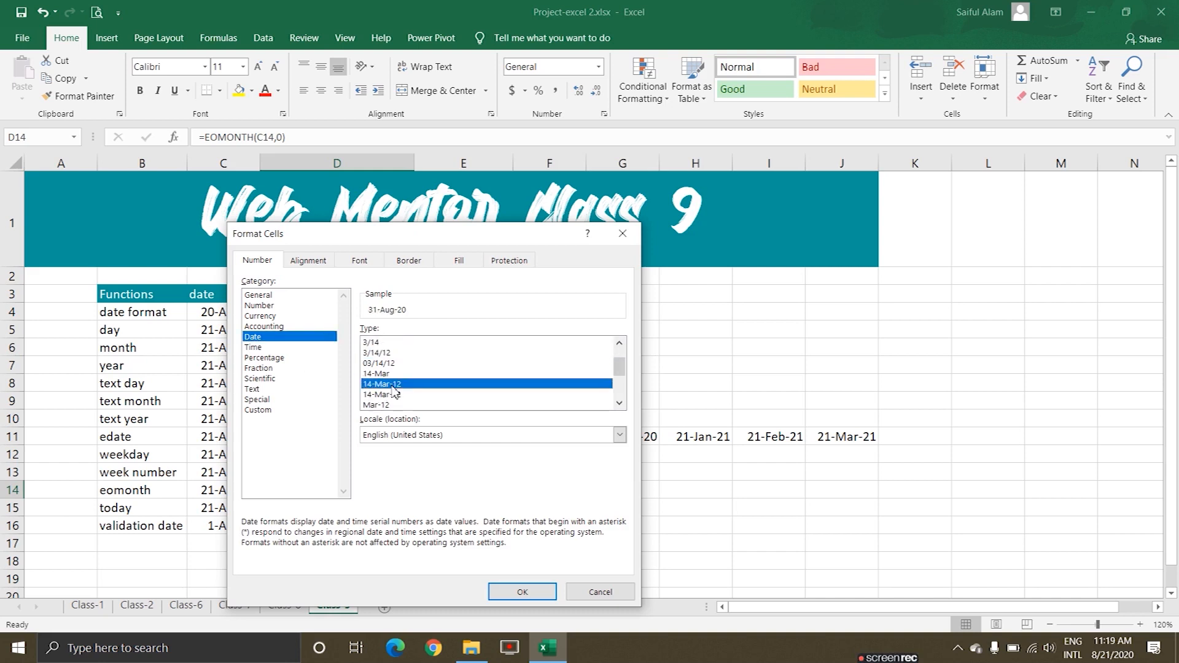
pyautogui.click(522, 592)
pyautogui.click(516, 515)
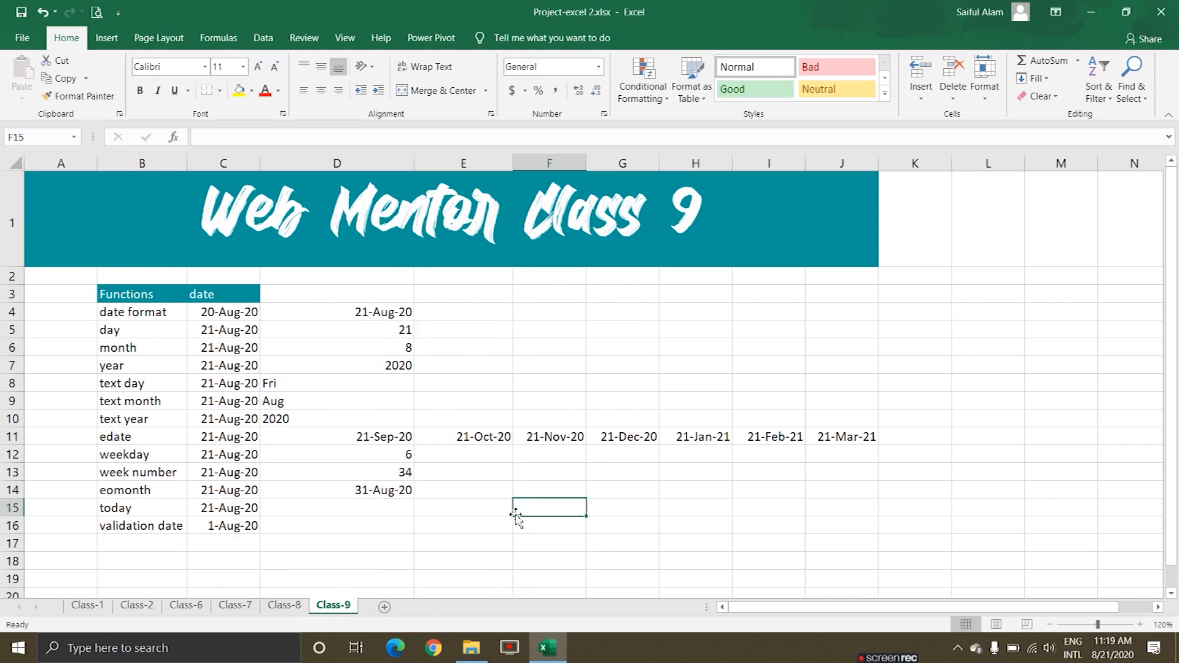
# - Compare the month-end date in cell D14 with the August 2020 system calendar
pyautogui.click(400, 494)
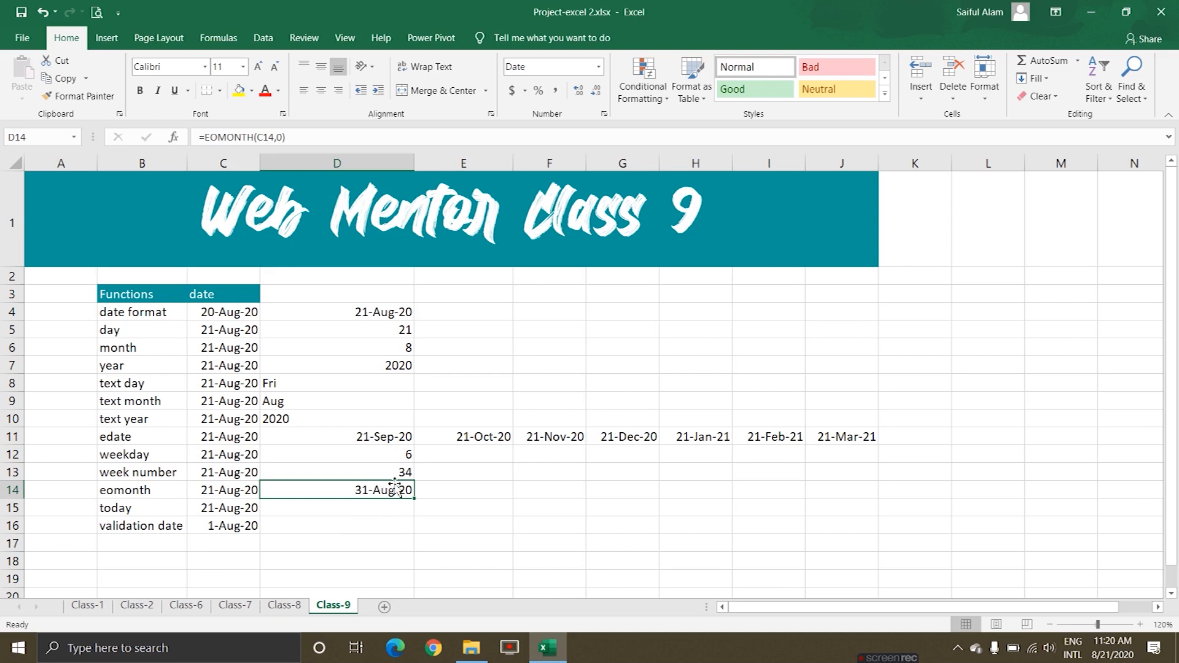
pyautogui.click(1112, 648)
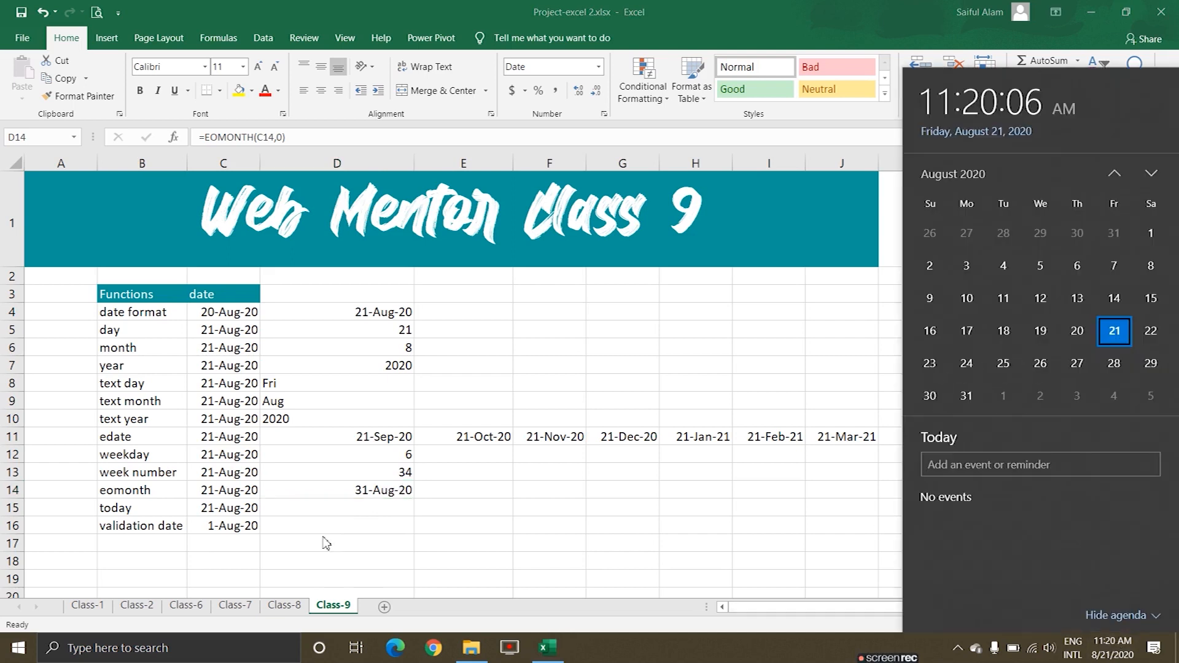
pyautogui.click(367, 489)
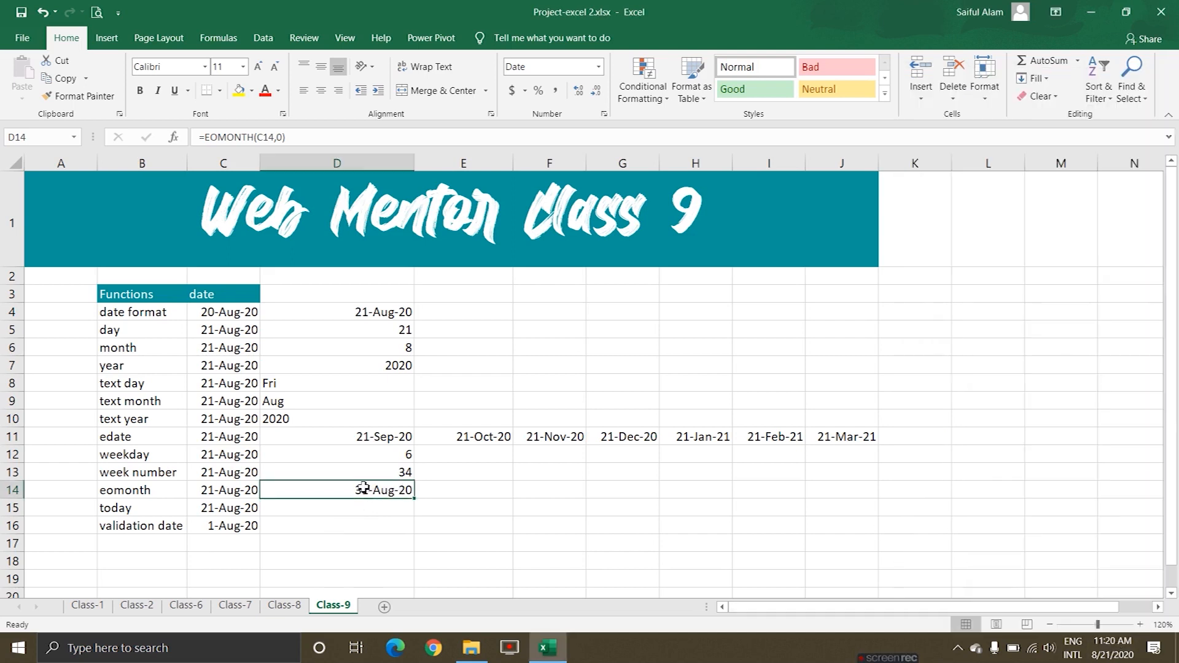
# - Change the months argument of the formula in cell D14 to 1, making it =EOMONTH(C14,1)
pyautogui.click(282, 137)
pyautogui.press('BackSpace')
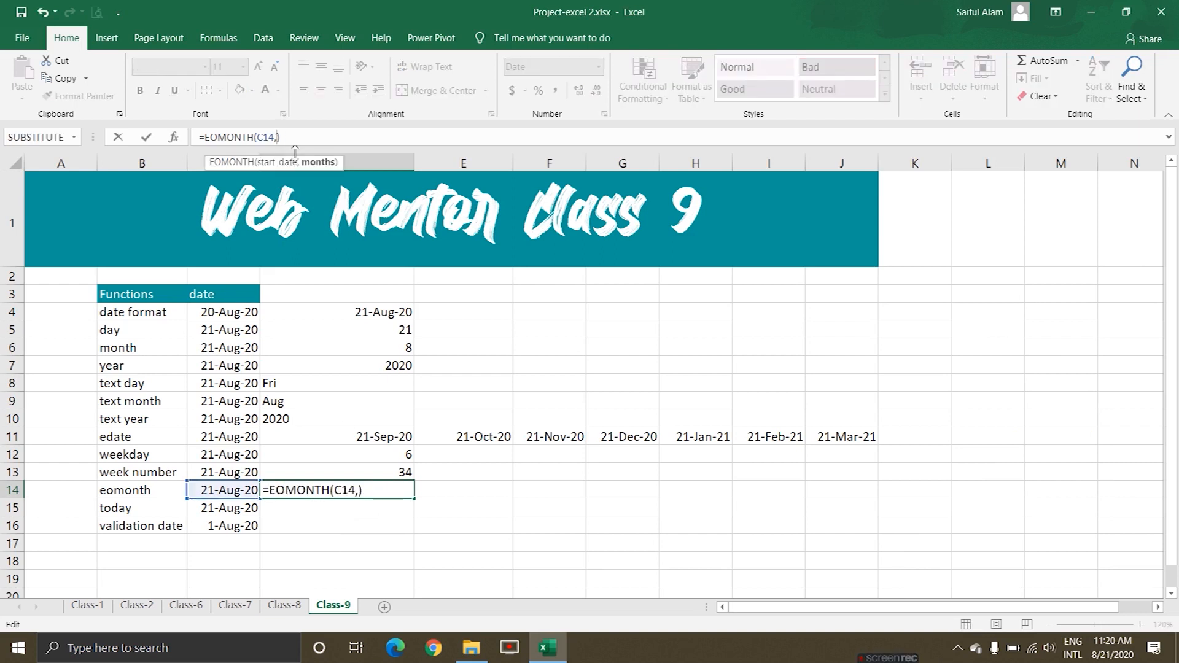
pyautogui.write('1')
pyautogui.press('Return')
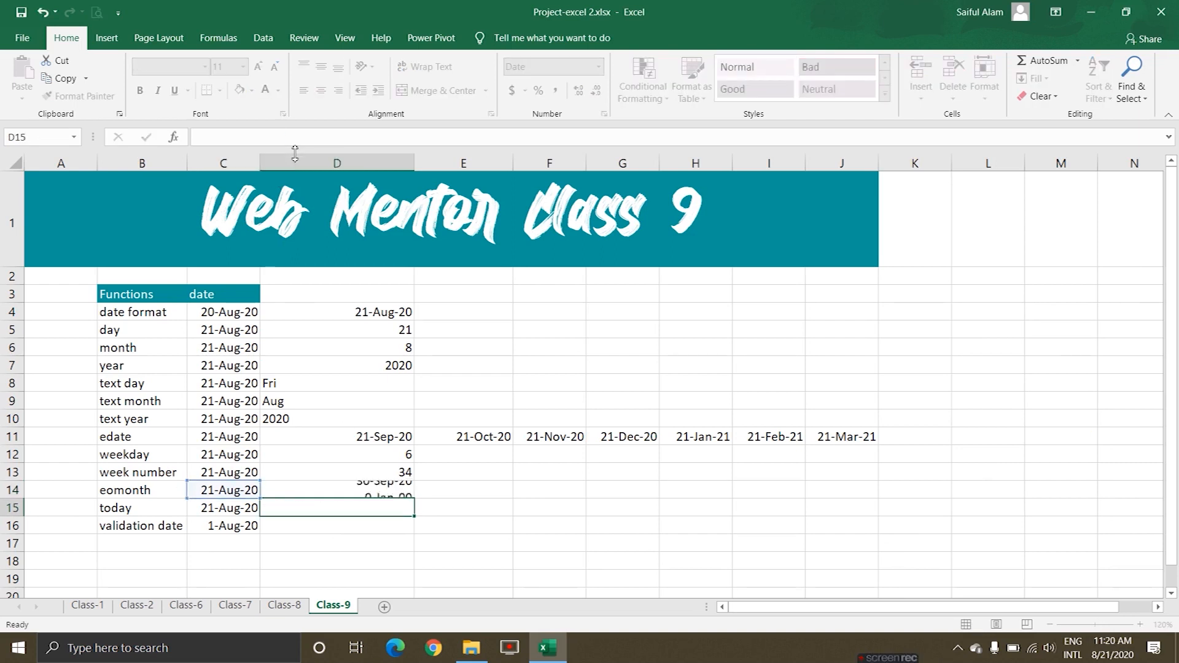
pyautogui.click(396, 491)
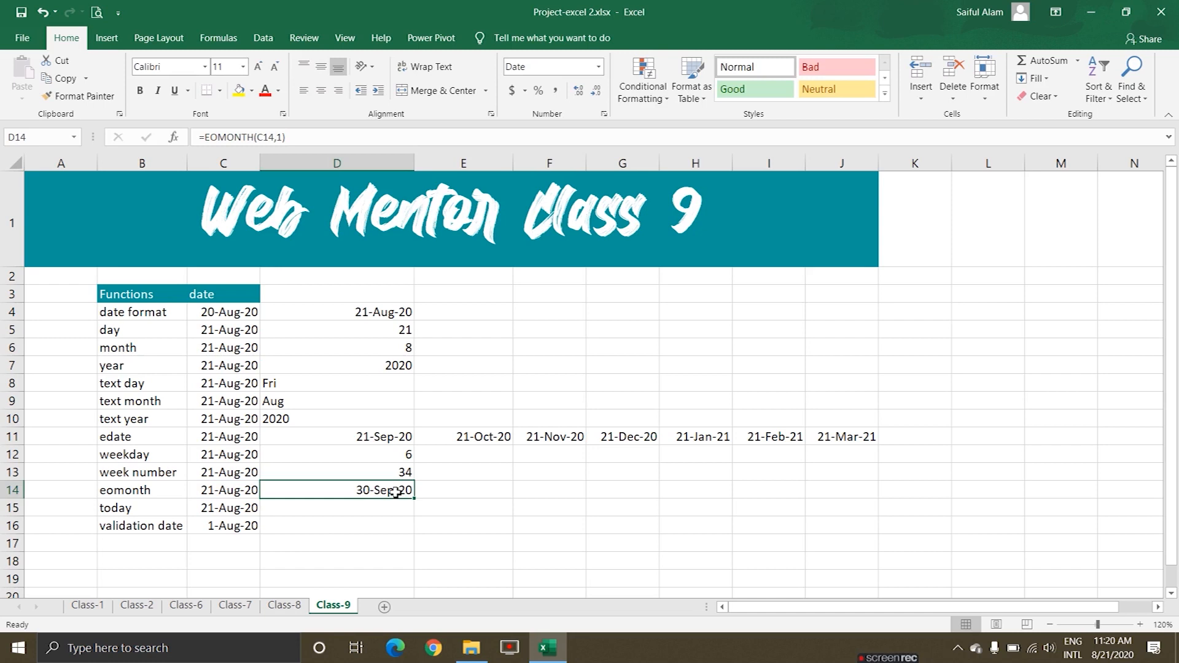
# - Enter the formula =TODAY() in cell D15 to get the current date
pyautogui.click(299, 510)
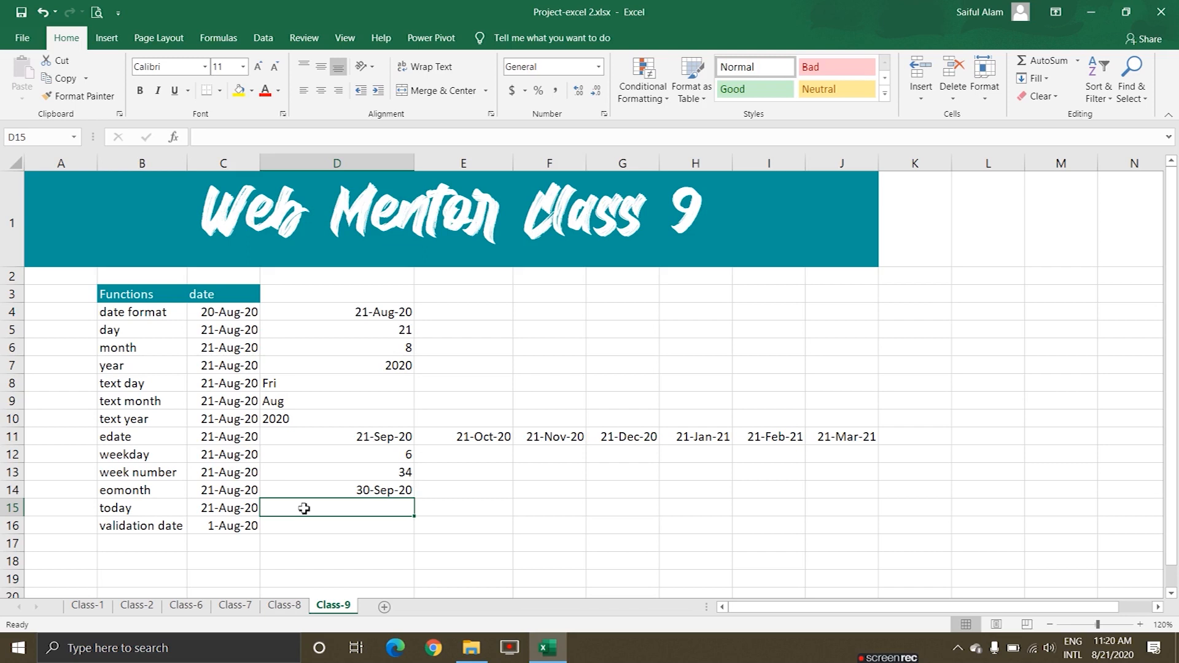
pyautogui.write('=to')
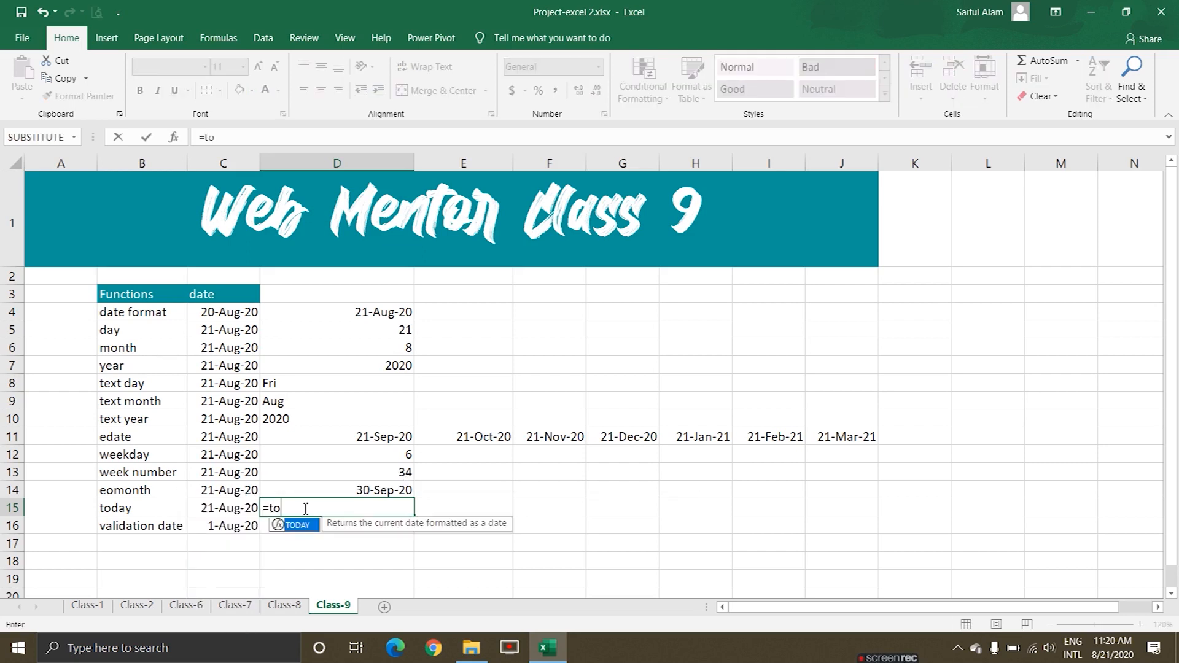
pyautogui.write('day()')
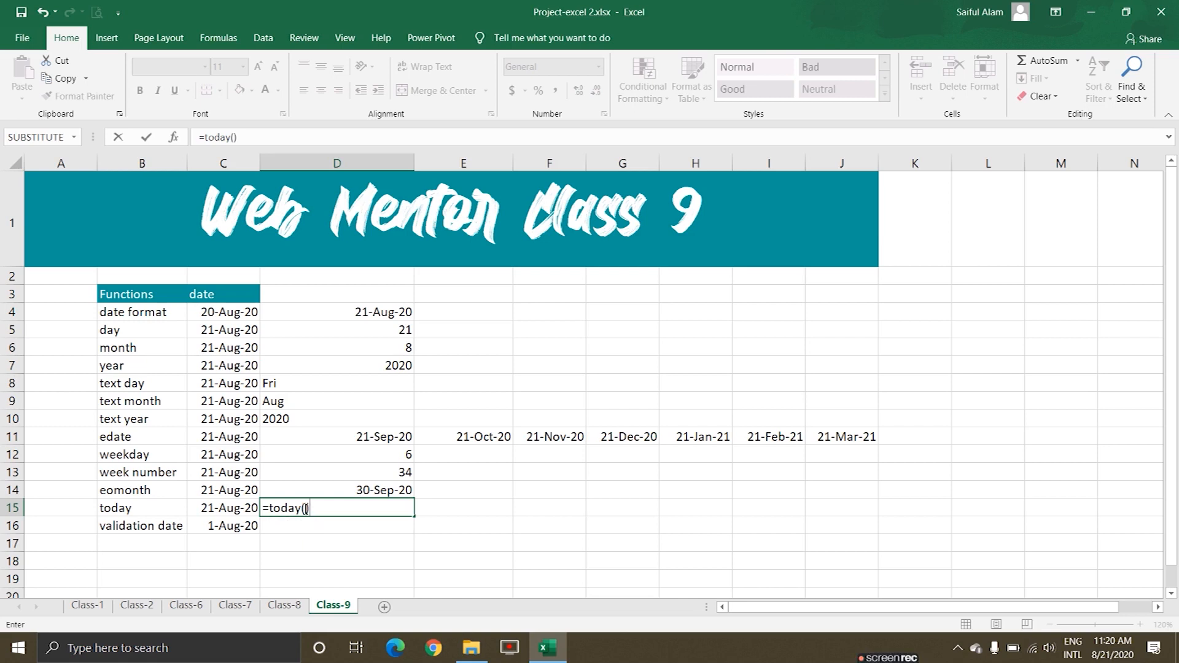
pyautogui.press('Return')
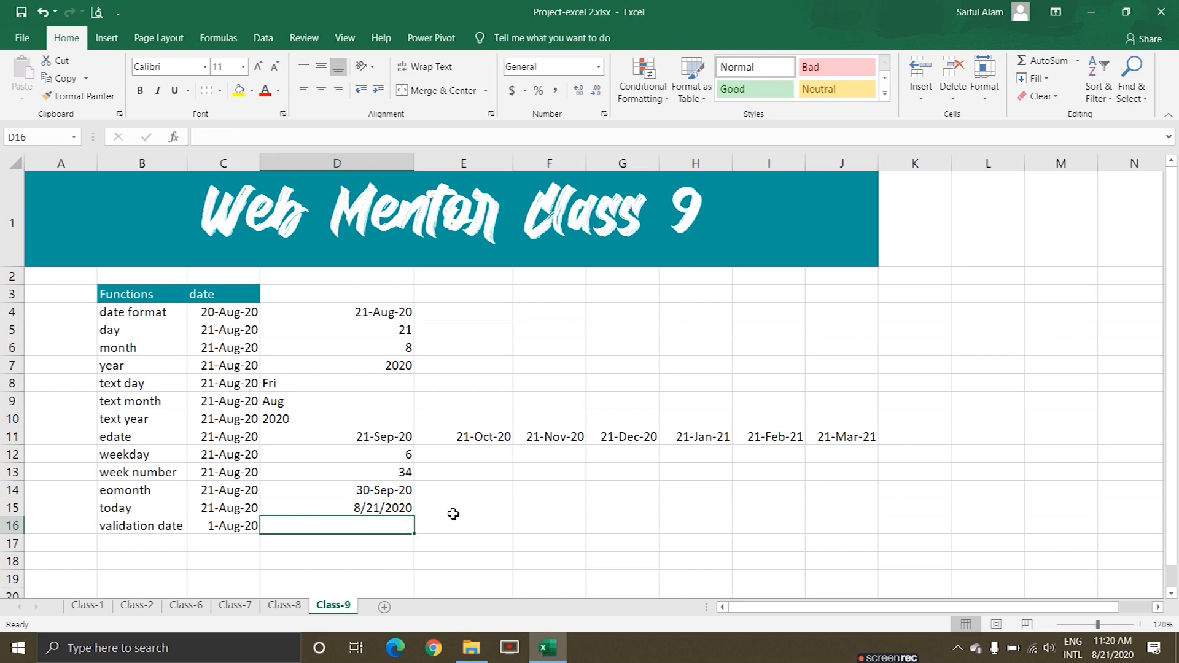
pyautogui.click(392, 510)
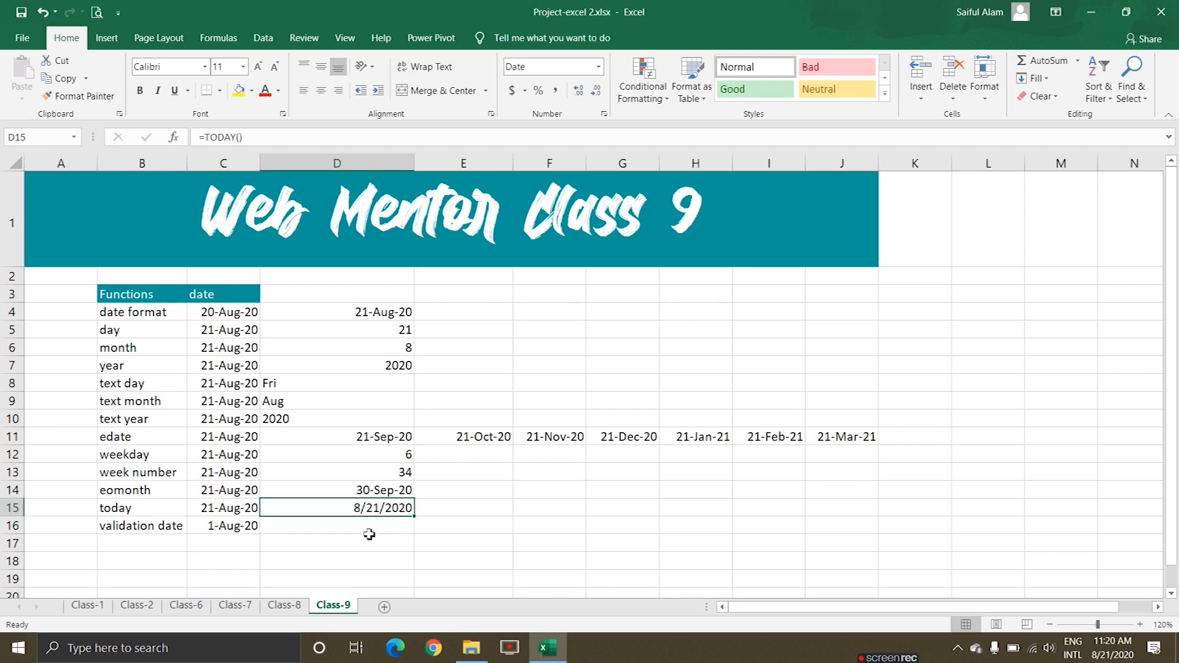
# - Copy the date format of cell D14 onto the TODAY result in cell D15 with Format Painter
pyautogui.click(384, 491)
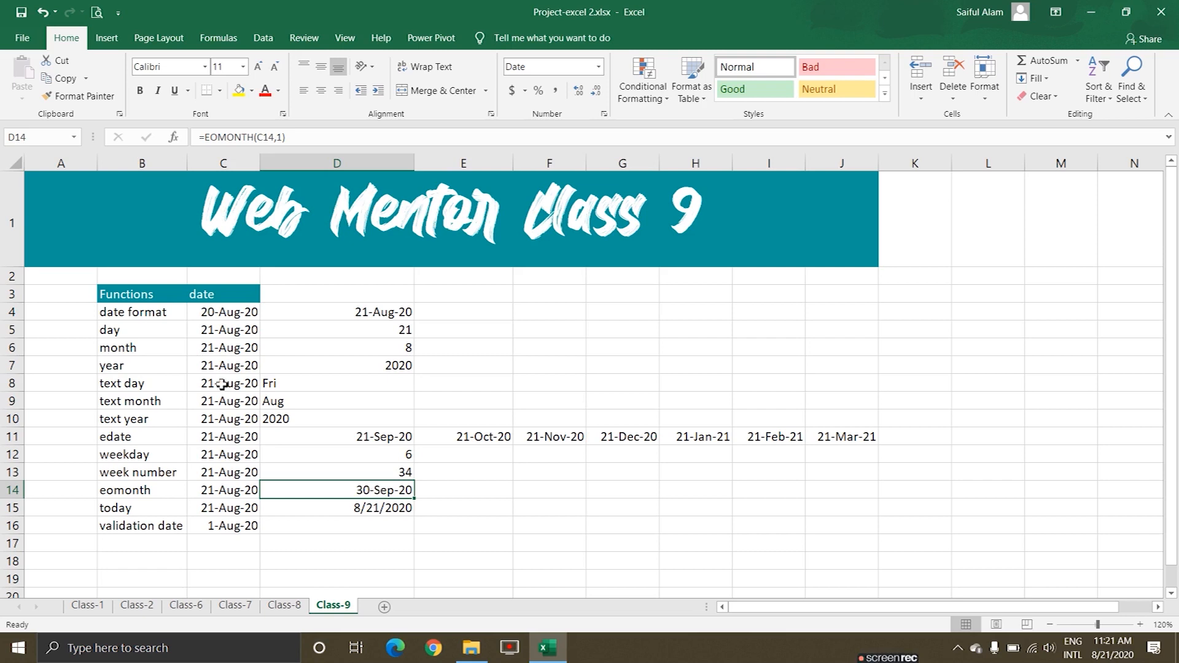
pyautogui.click(90, 98)
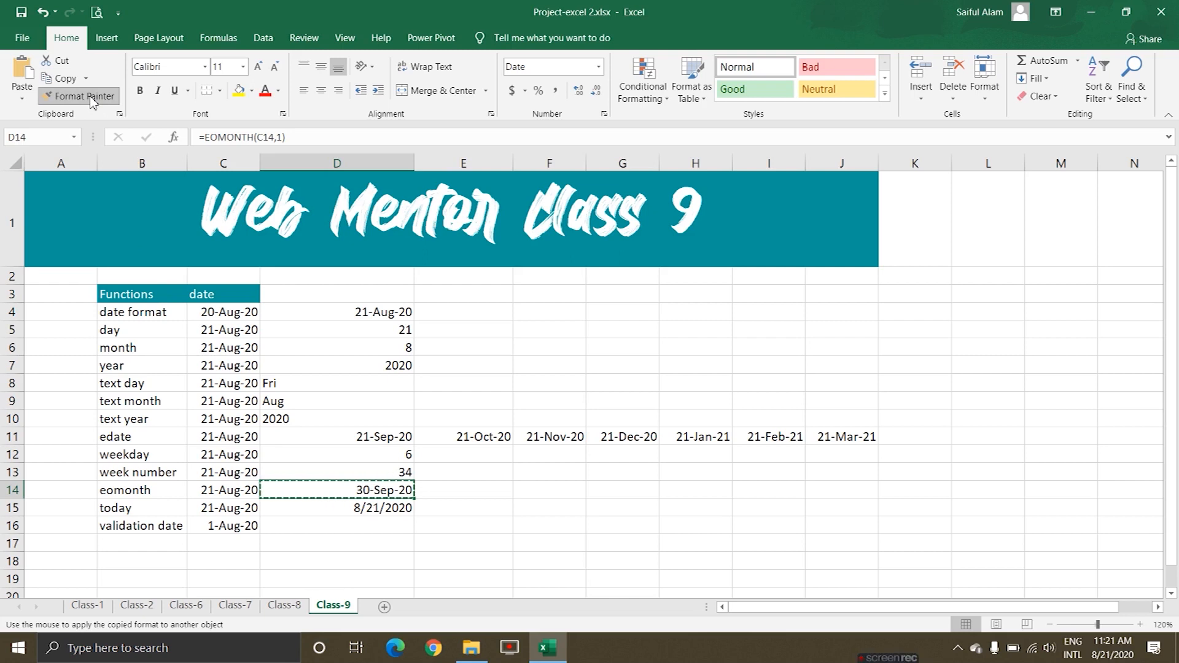
pyautogui.click(399, 511)
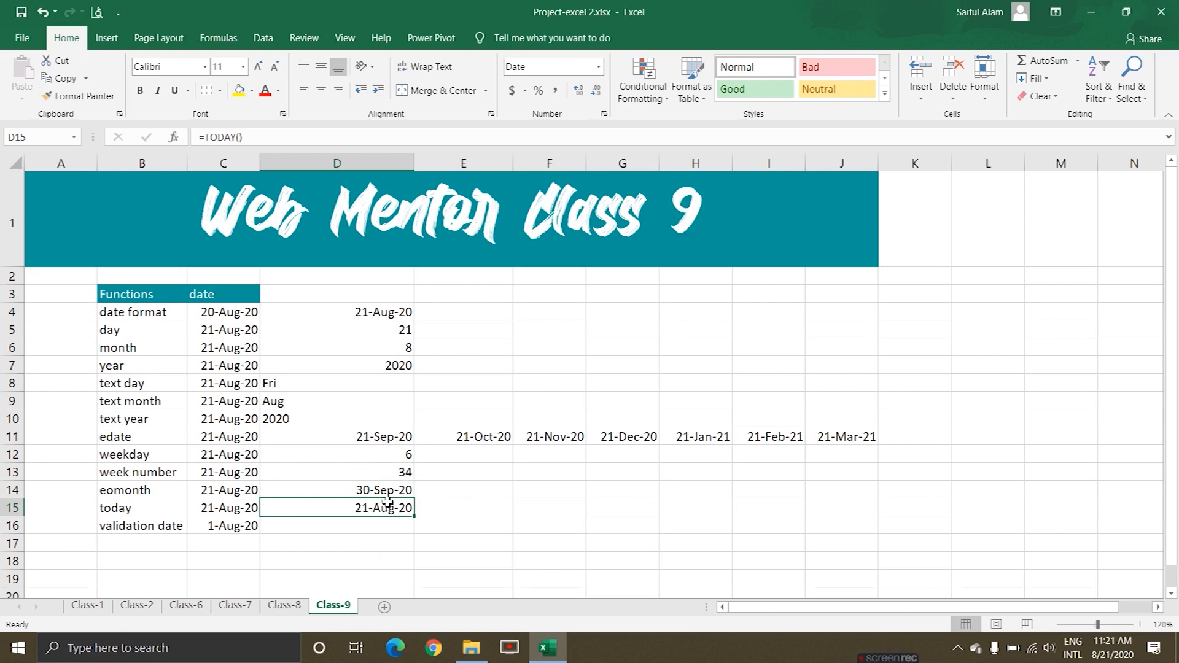
# - Enter the formula =NOW() in cell E15 to get the current date and time
pyautogui.click(461, 510)
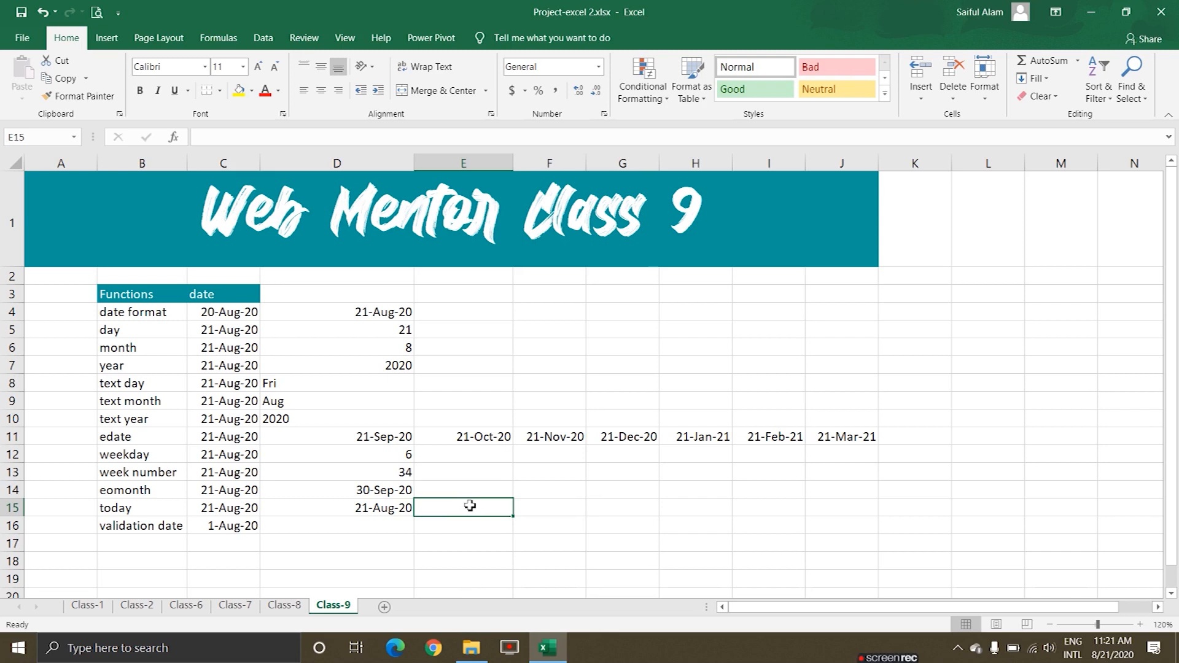
pyautogui.write('=')
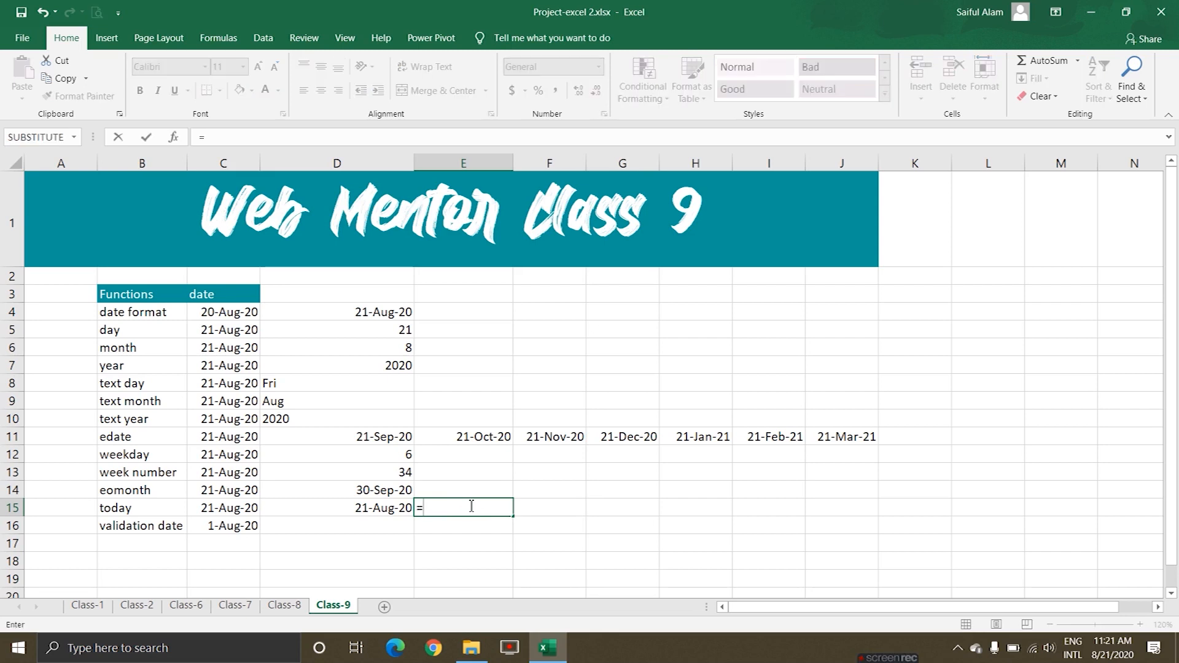
pyautogui.write('now')
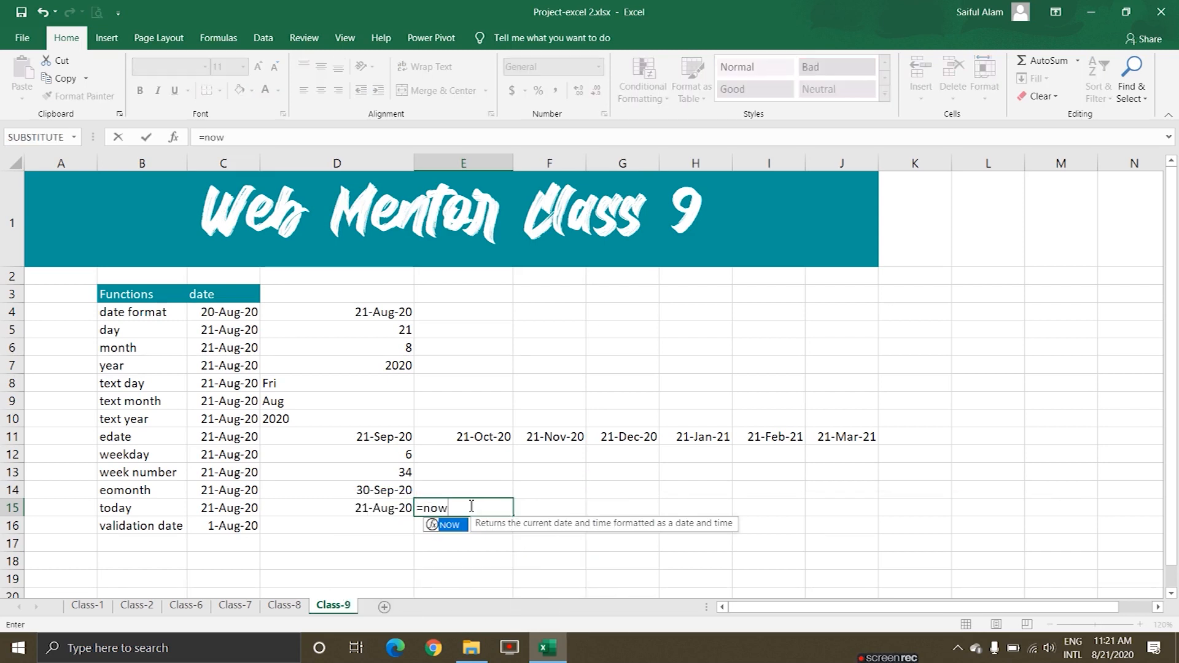
pyautogui.write('(')
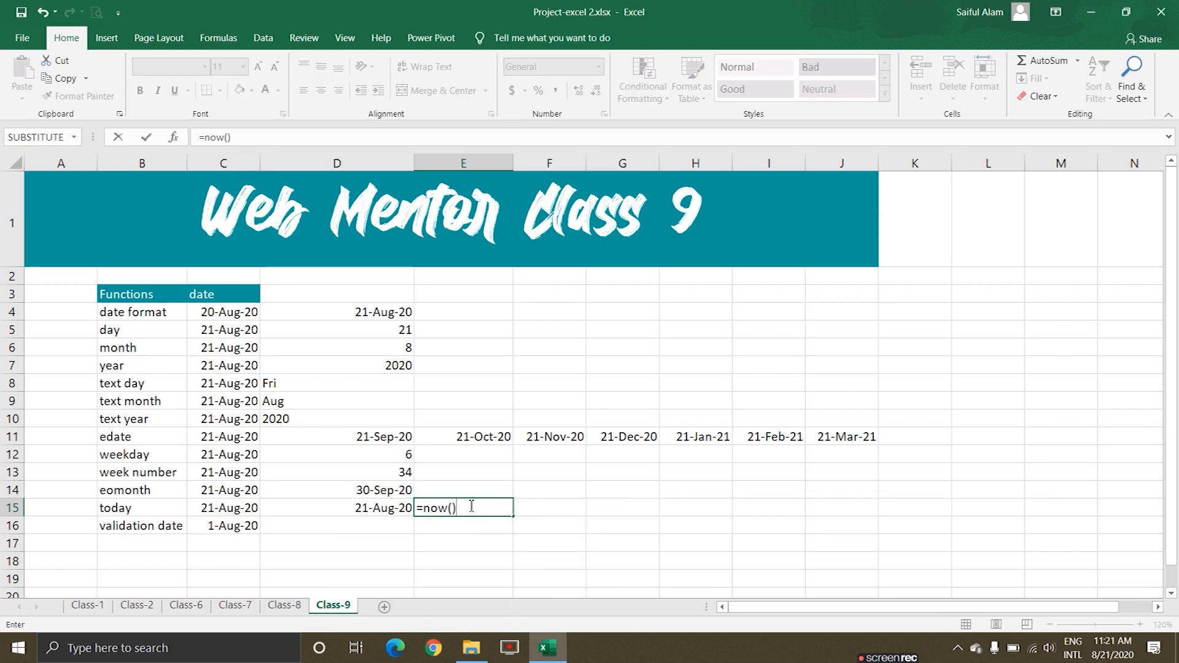
pyautogui.press('Return')
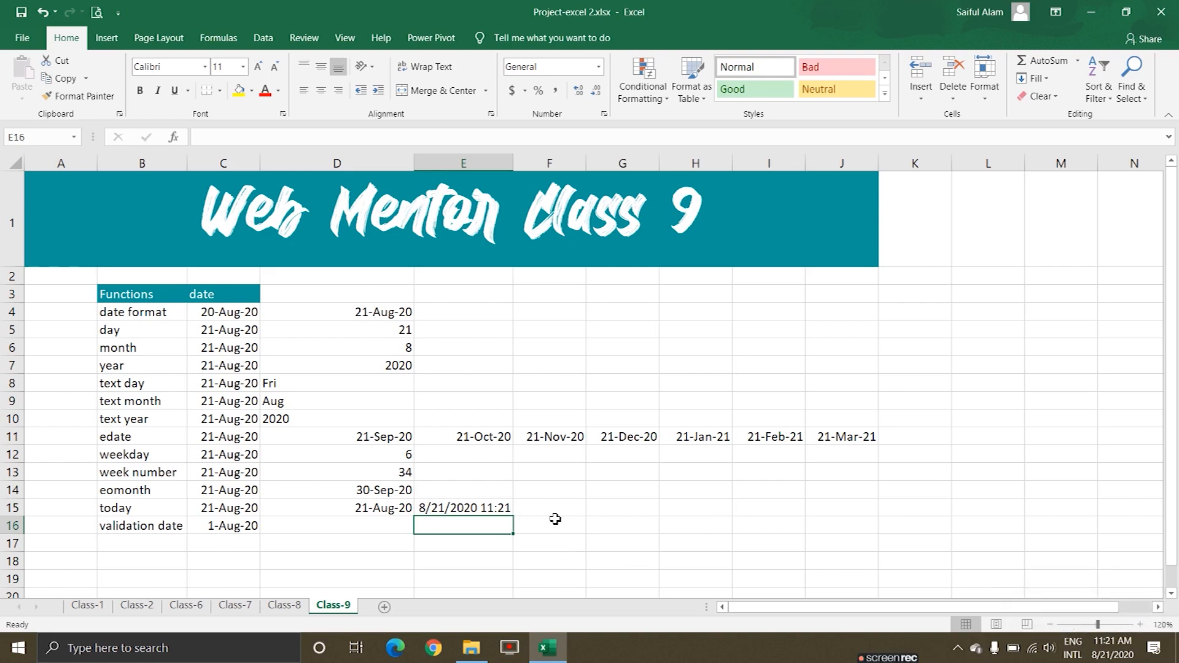
# - Format the NOW result in cell E15 as a Date with the 3/14/12 1:30 PM type
pyautogui.click(486, 507)
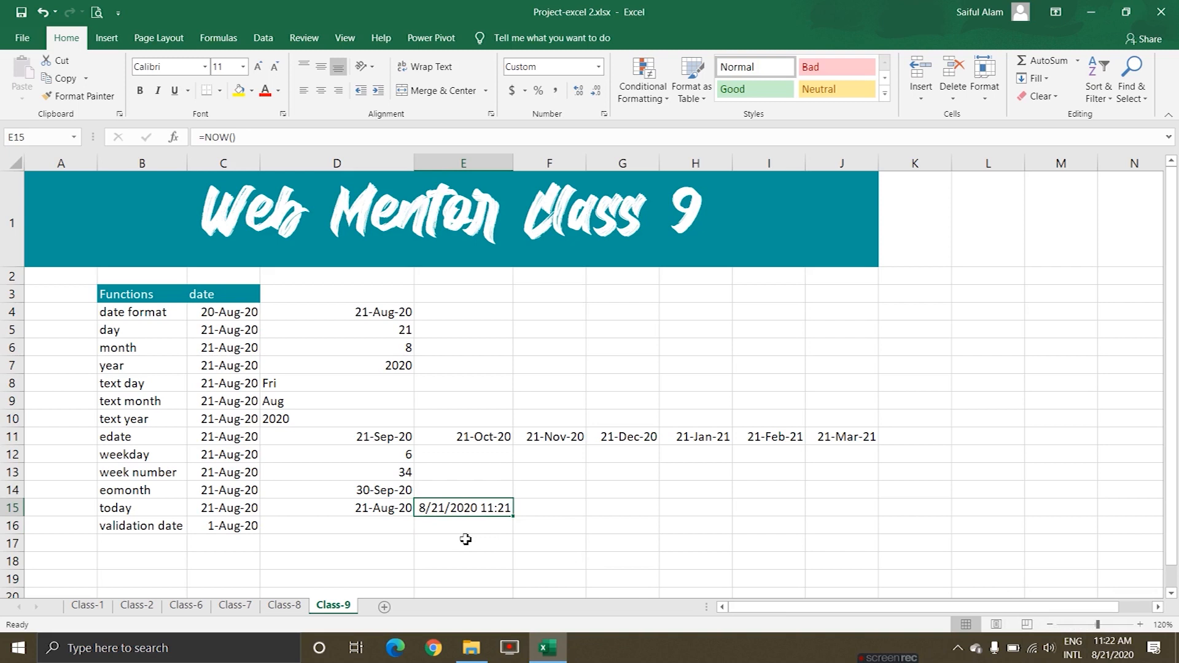
pyautogui.rightClick(457, 509)
pyautogui.click(519, 441)
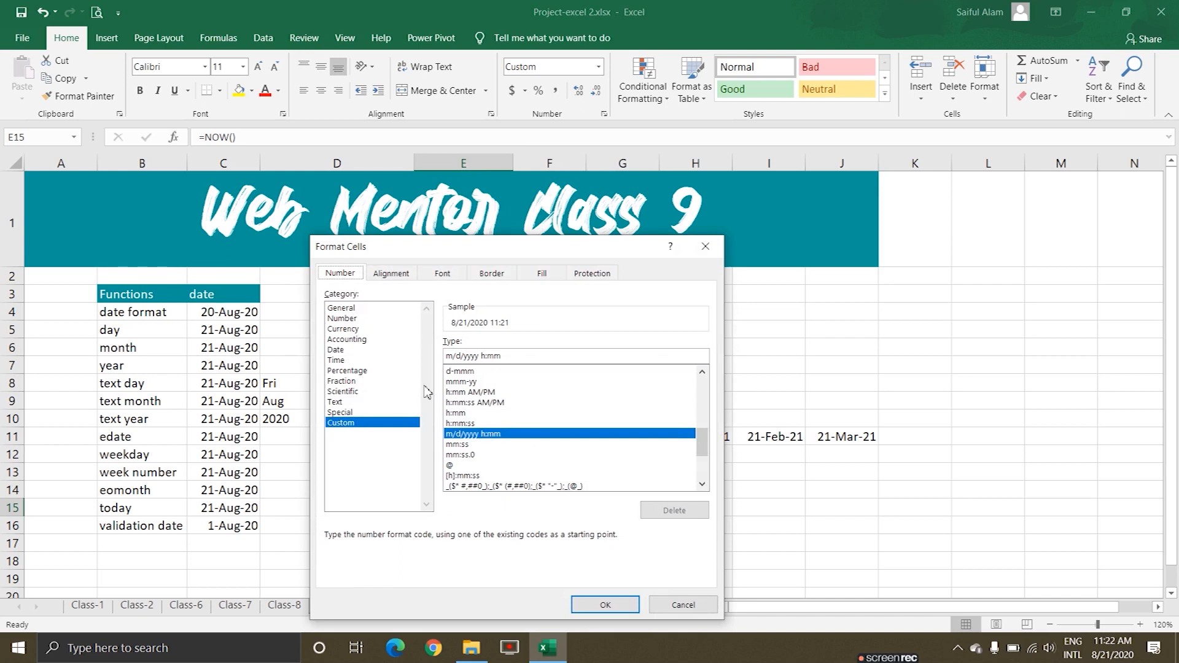
pyautogui.click(335, 350)
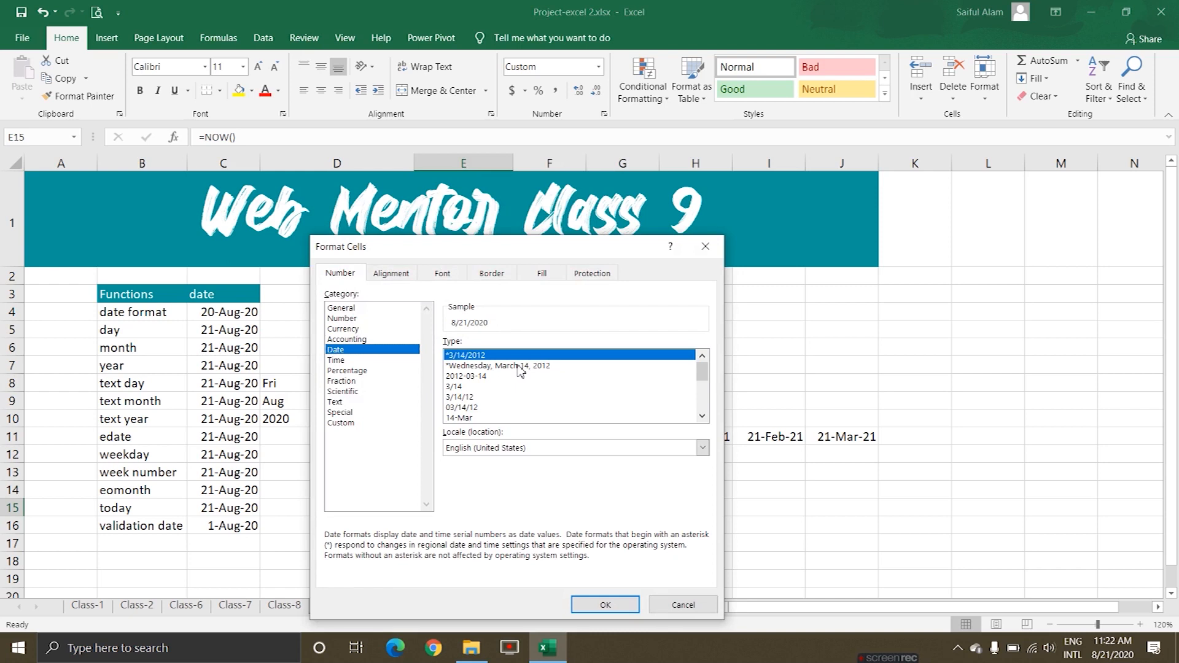
pyautogui.click(460, 398)
pyautogui.scroll(-3, 461, 408)
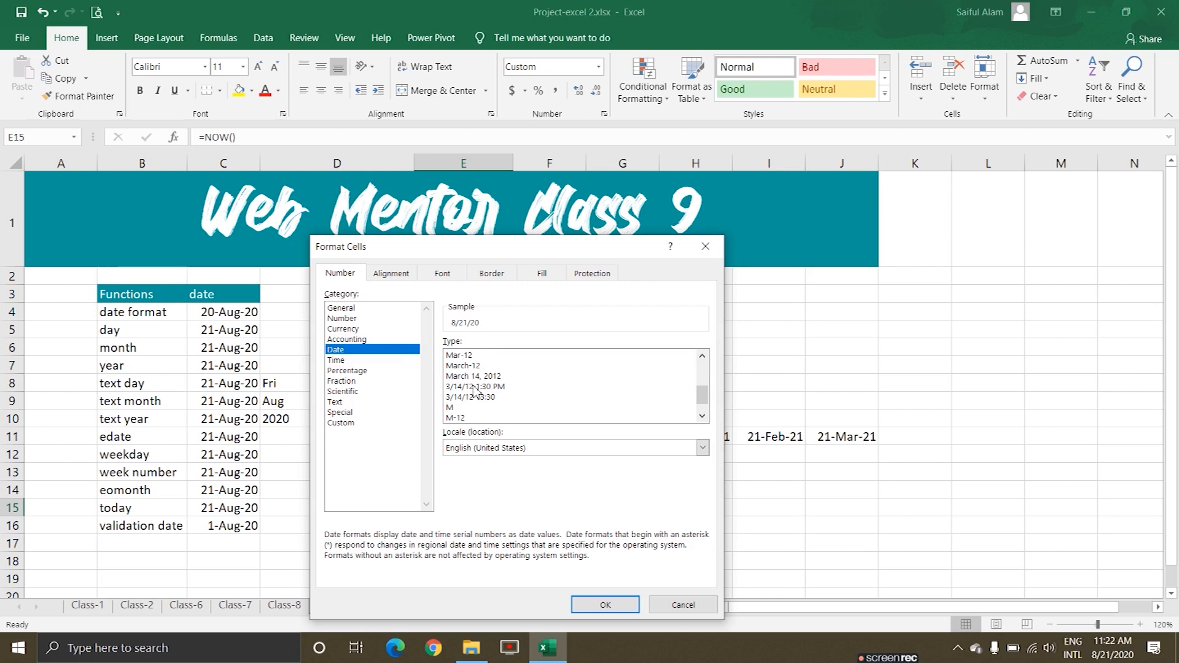
pyautogui.click(475, 388)
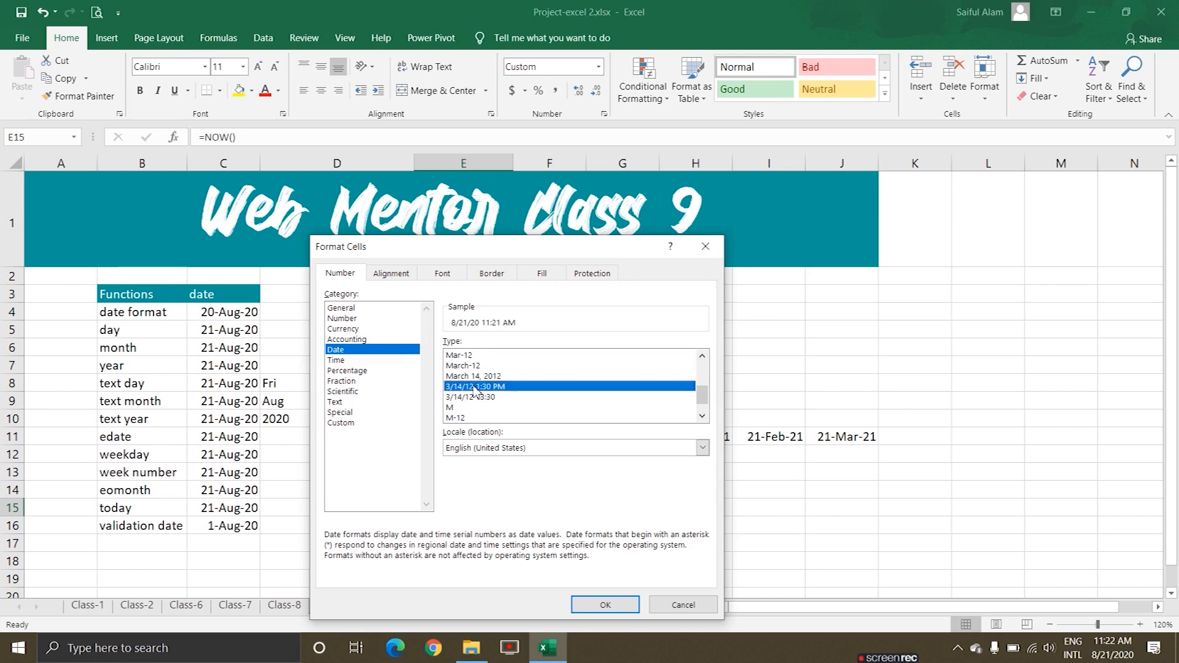
pyautogui.click(607, 605)
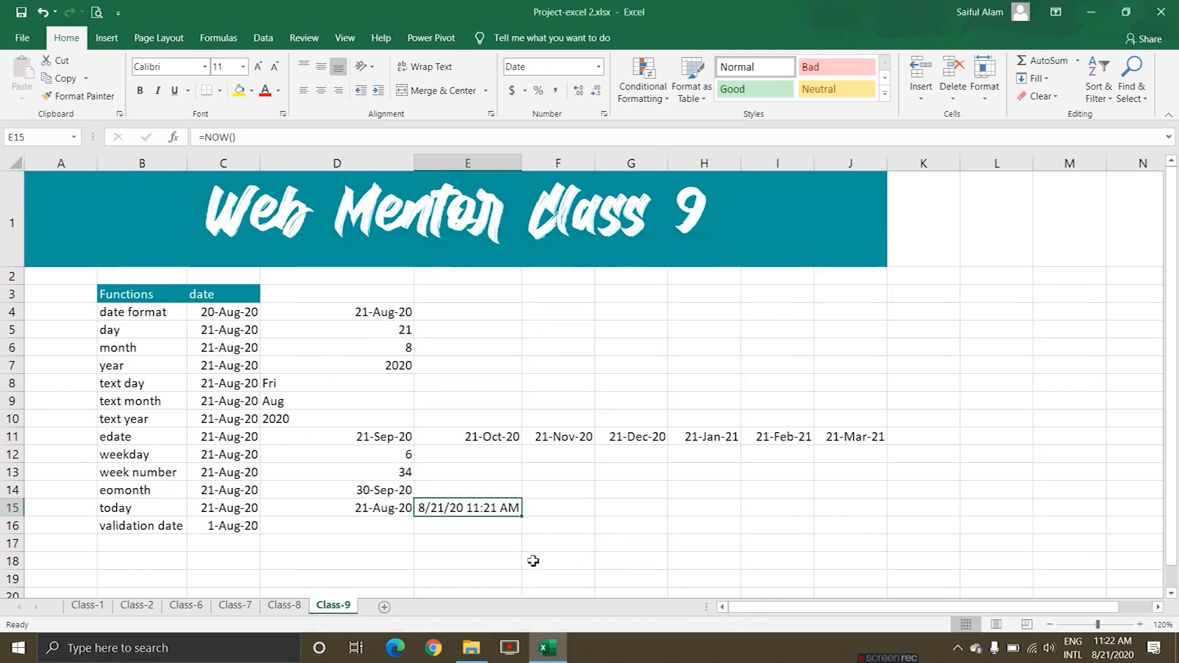
pyautogui.click(464, 556)
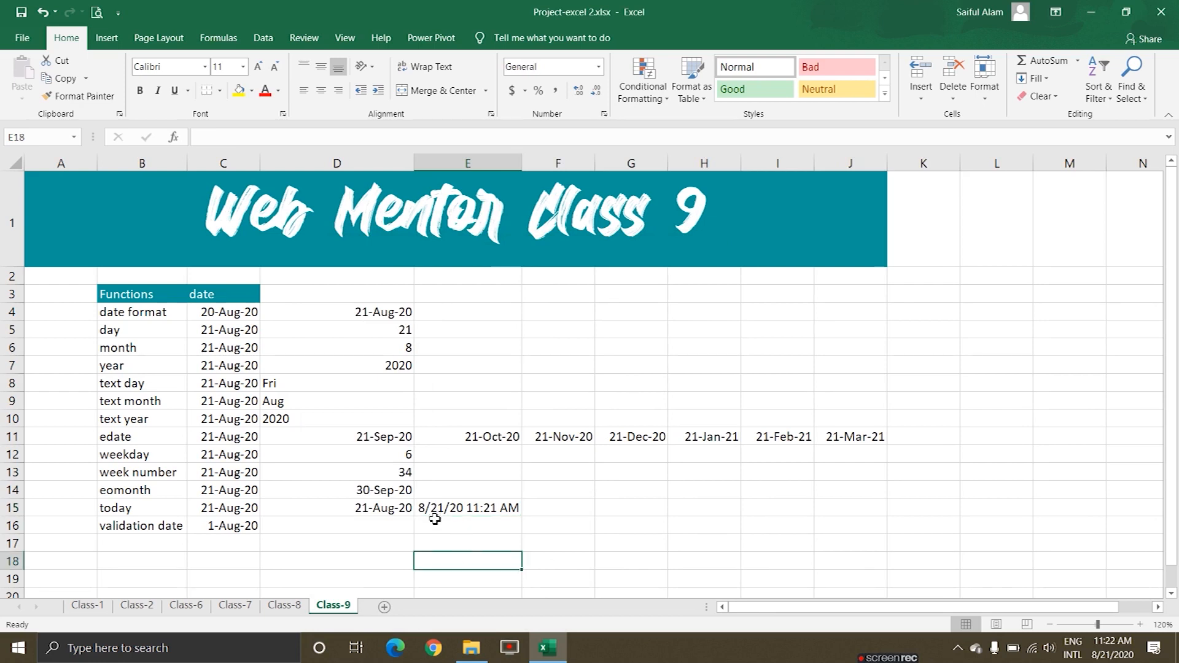
pyautogui.click(517, 508)
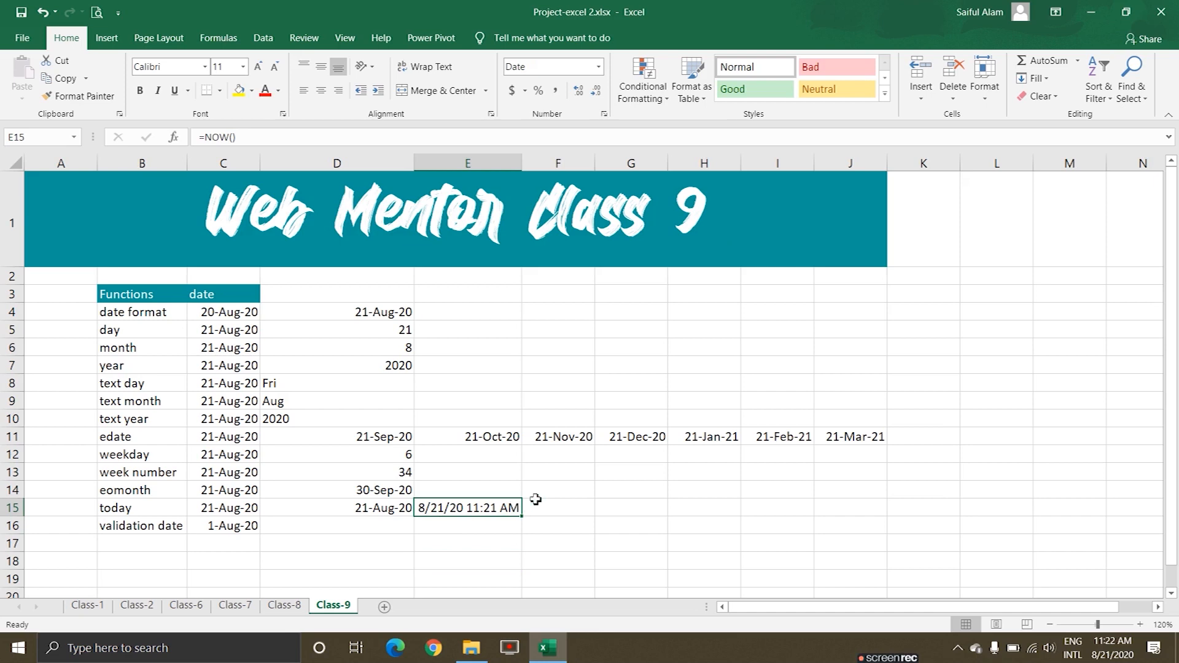
pyautogui.click(546, 513)
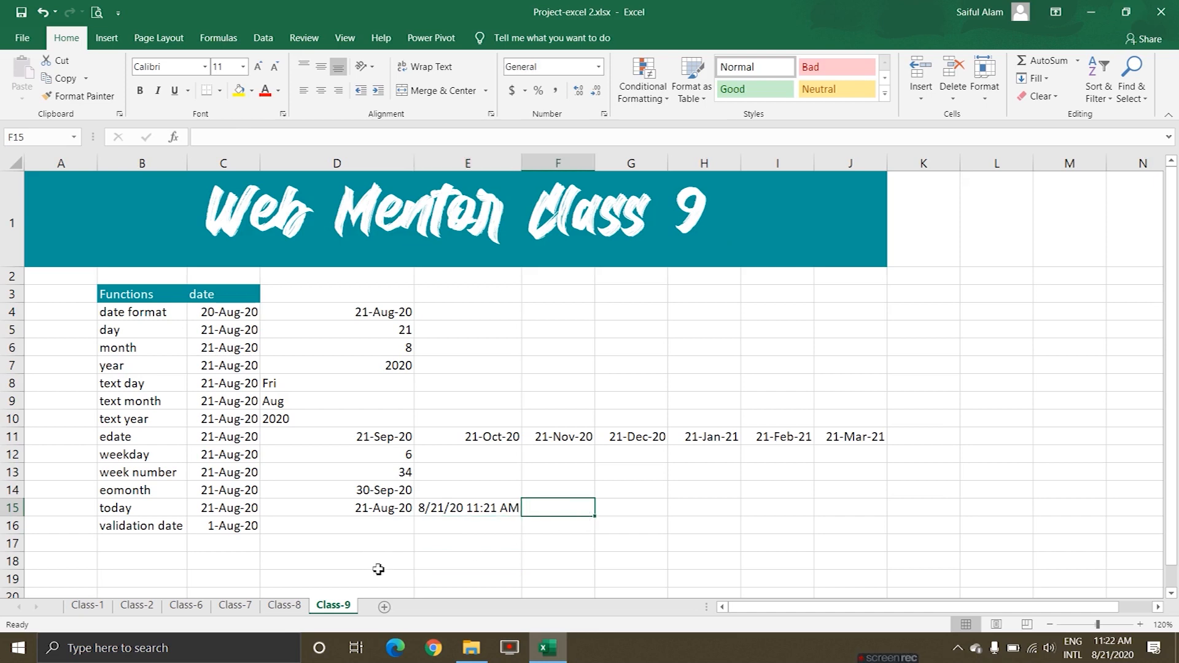
pyautogui.click(379, 438)
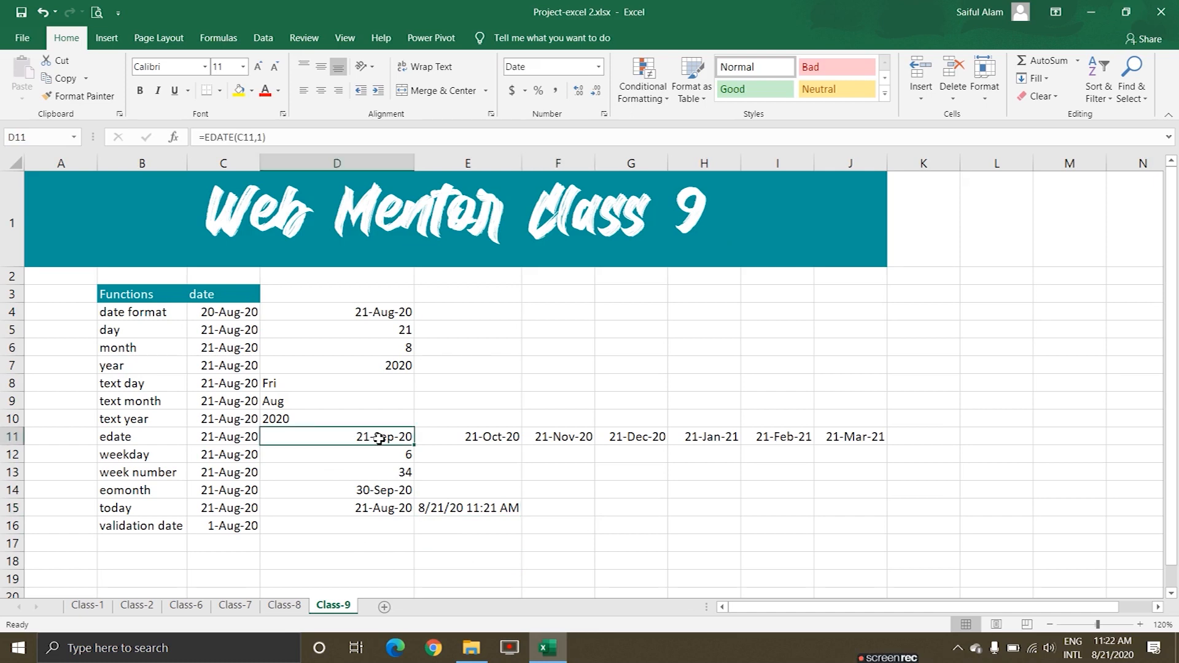
# - Copy the date from cell D4 into cell D16 as the end date of the validation date row
pyautogui.click(381, 311)
pyautogui.hotkey('ctrl', 'c')
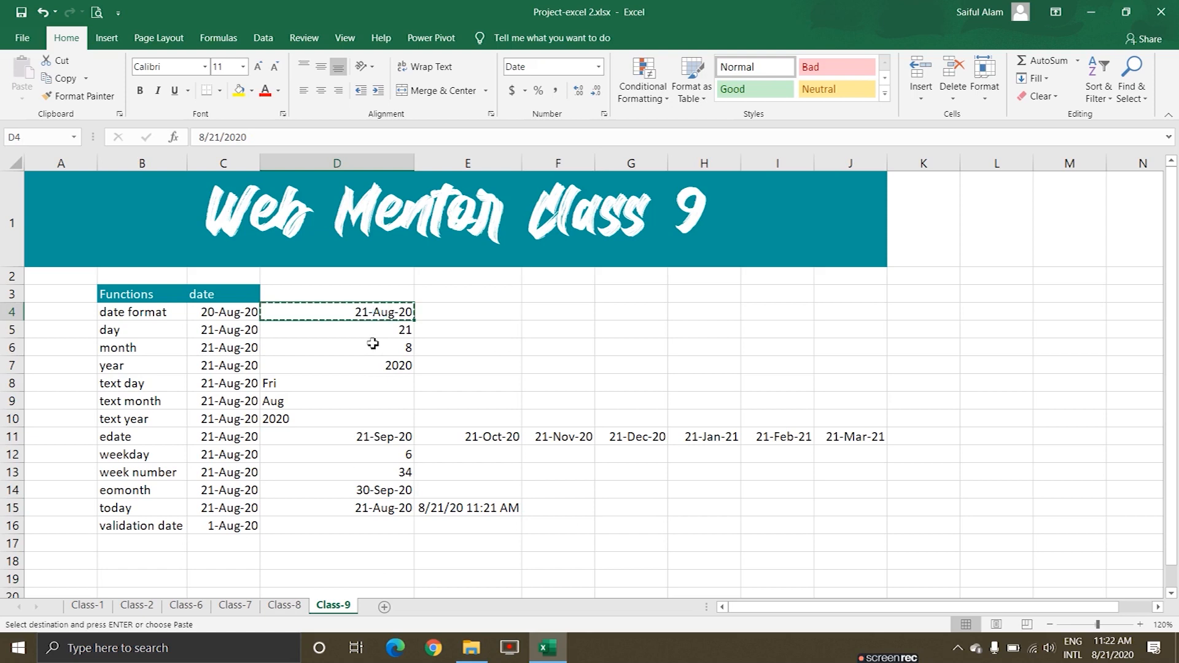
pyautogui.click(369, 526)
pyautogui.hotkey('ctrl', 'v')
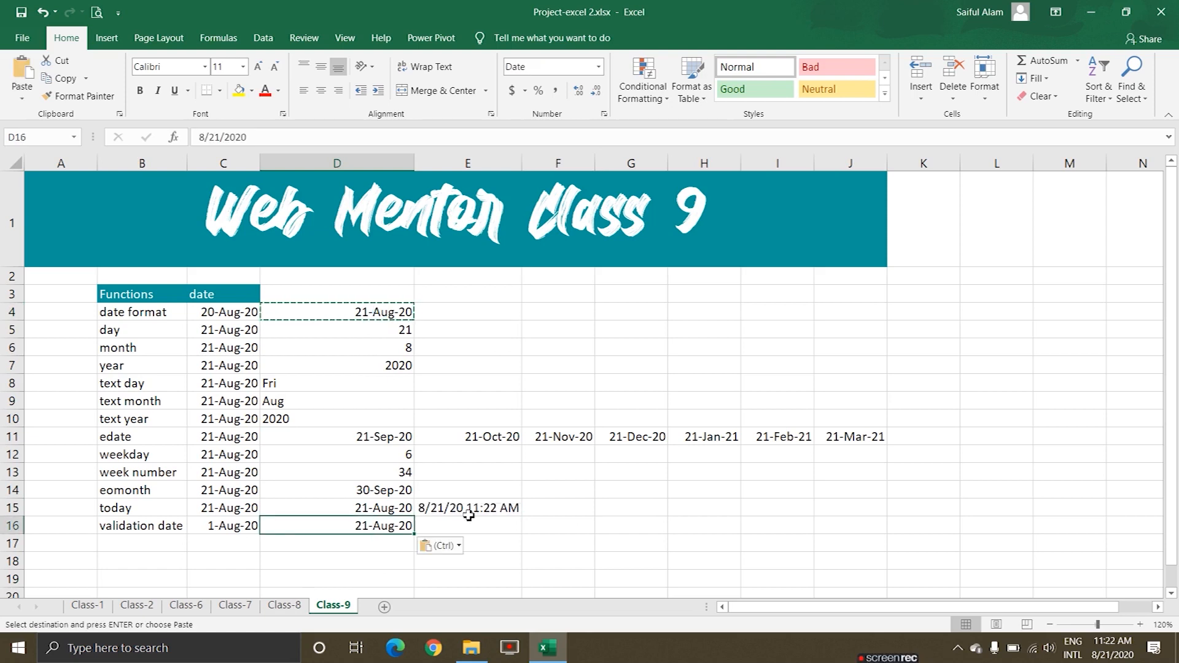
# - Open data validation for cell E16 and allow only Date values
pyautogui.click(468, 519)
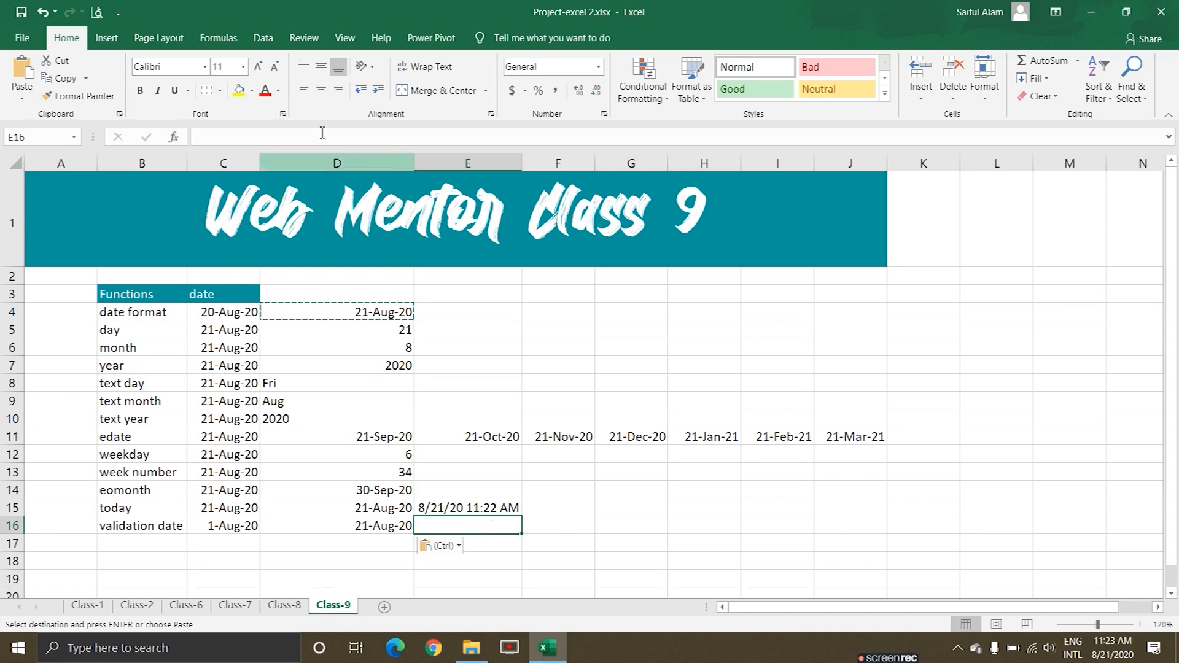
pyautogui.click(263, 40)
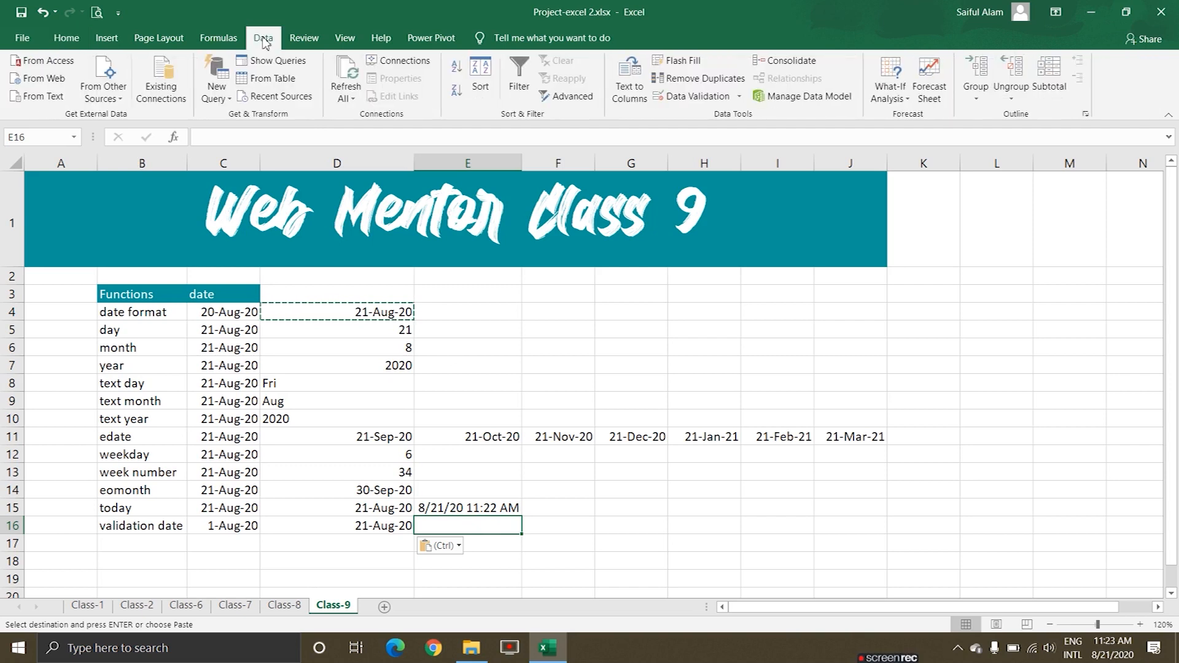
pyautogui.click(694, 97)
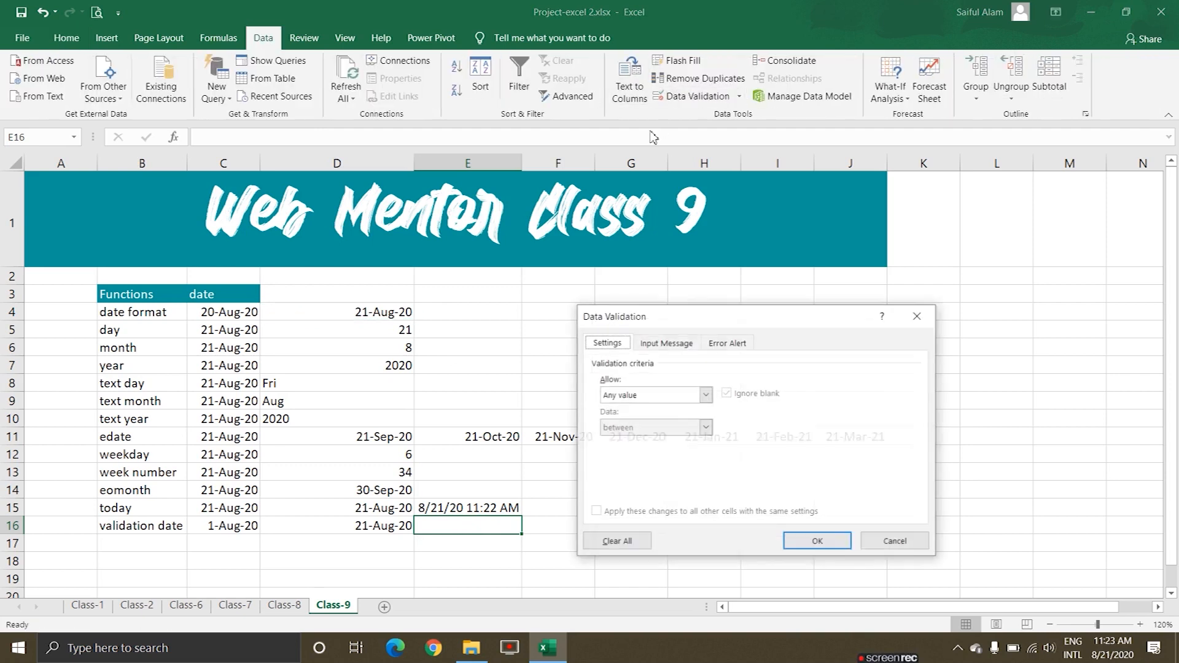
pyautogui.click(706, 395)
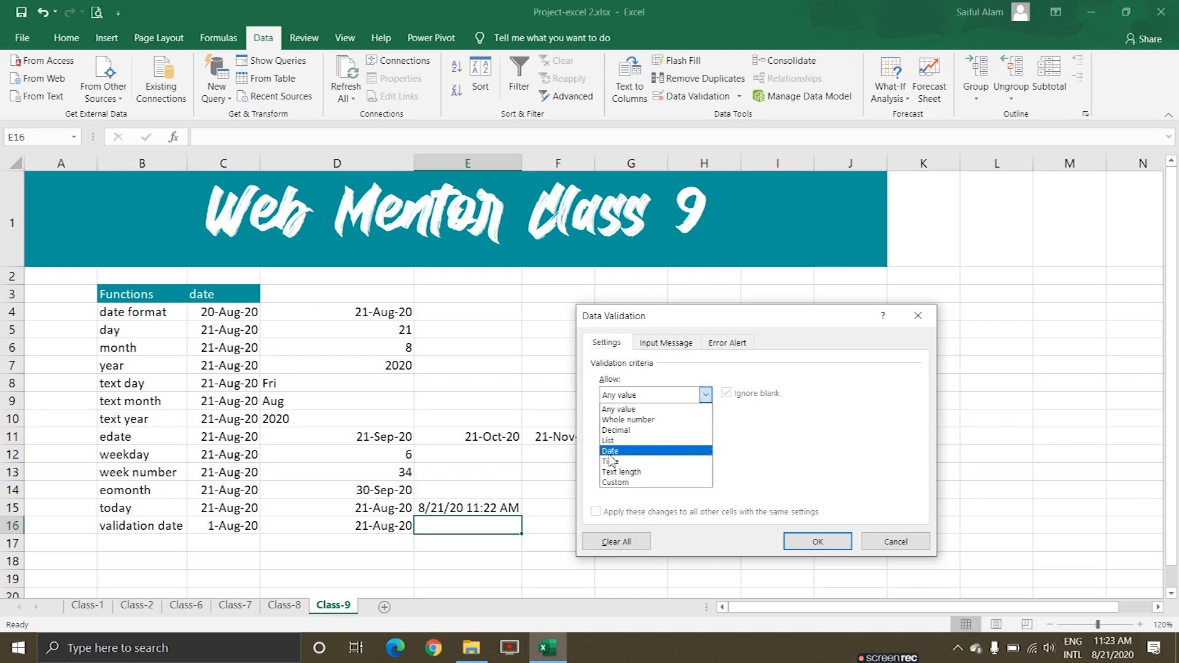
pyautogui.click(610, 454)
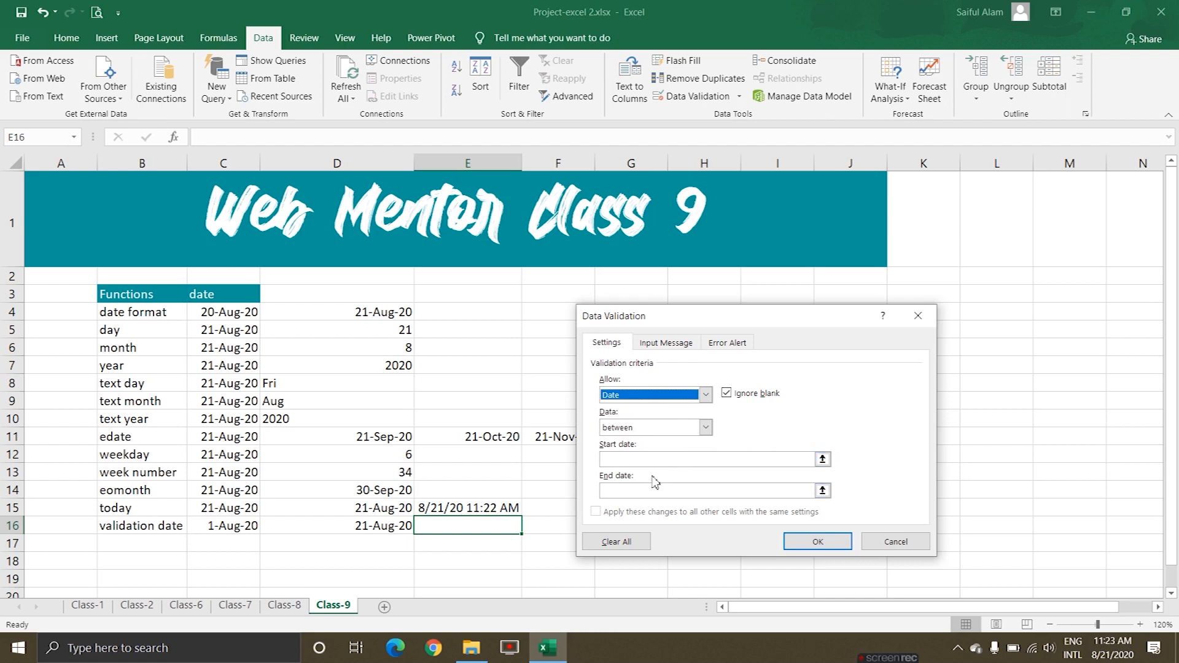
# - Set the validation's start date to =C16 and end date to =D16, and apply the rule
pyautogui.click(823, 461)
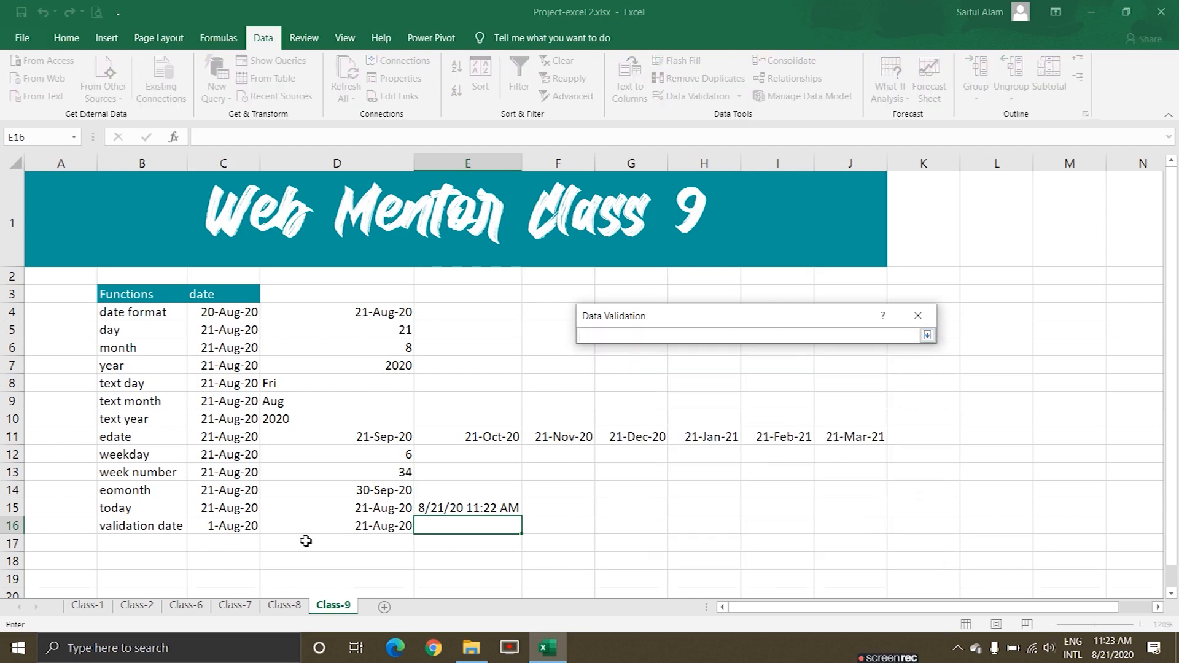
pyautogui.click(240, 531)
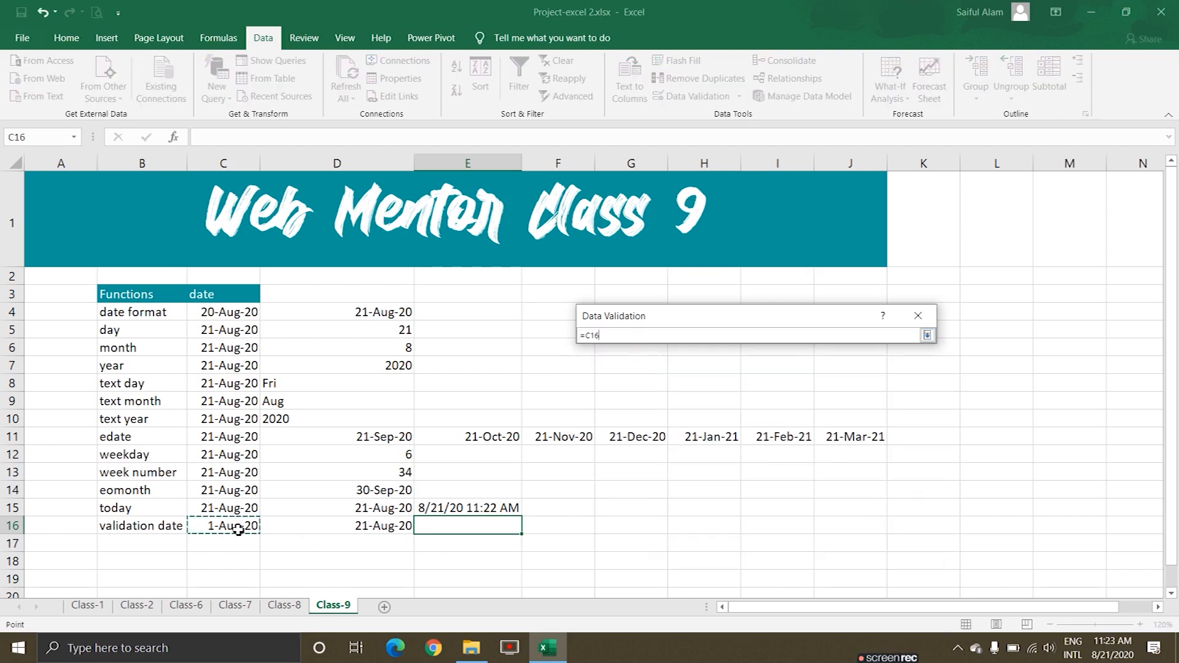
pyautogui.press('Return')
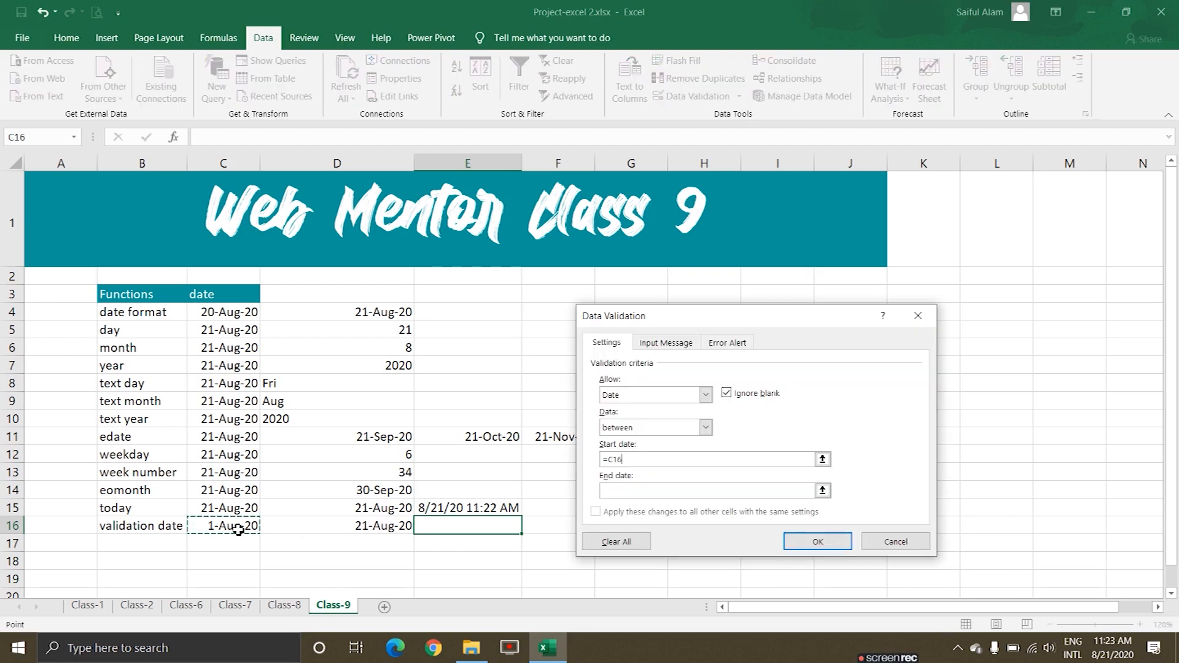
pyautogui.click(823, 491)
pyautogui.click(391, 529)
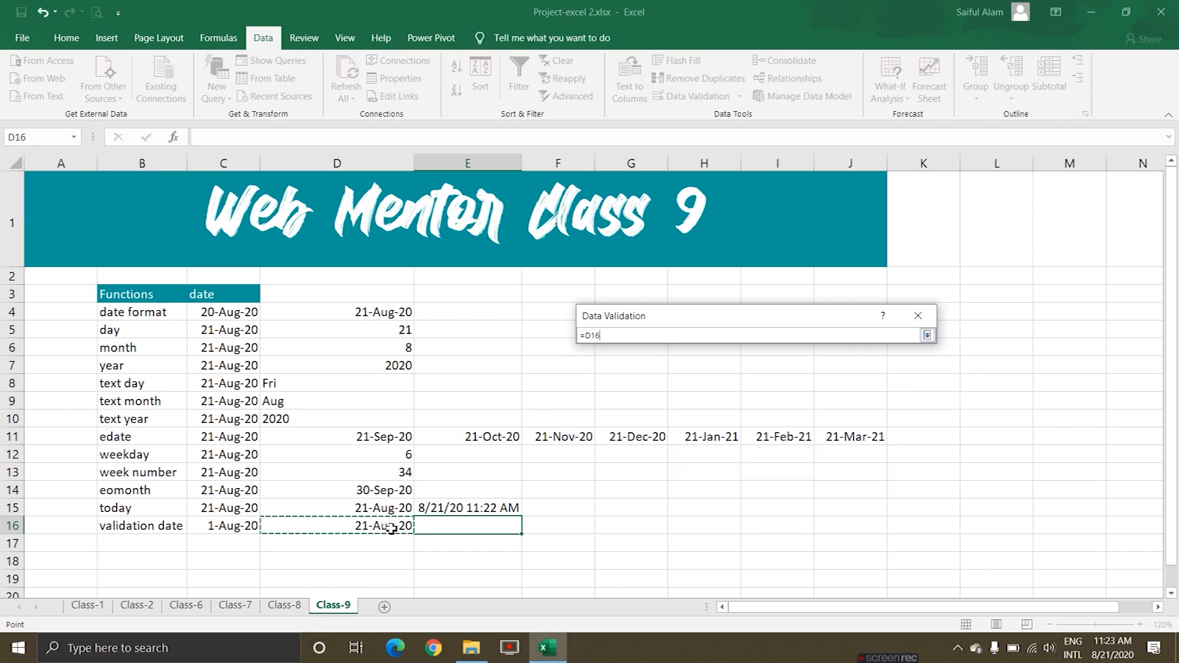
pyautogui.press('Return')
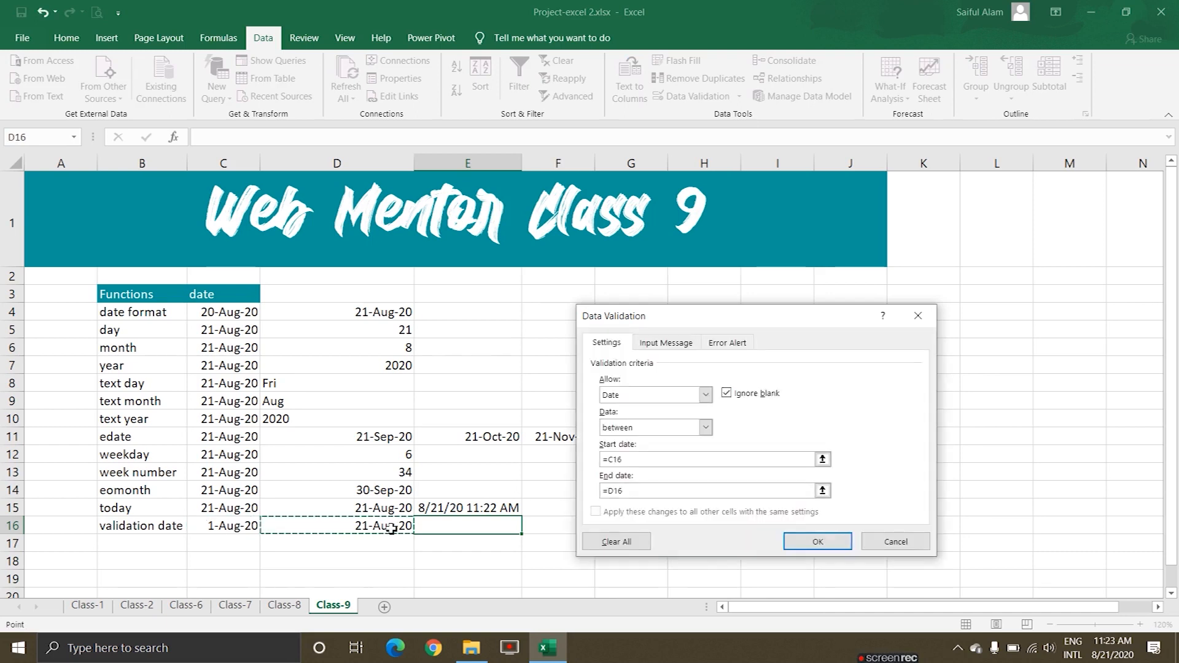
pyautogui.click(819, 542)
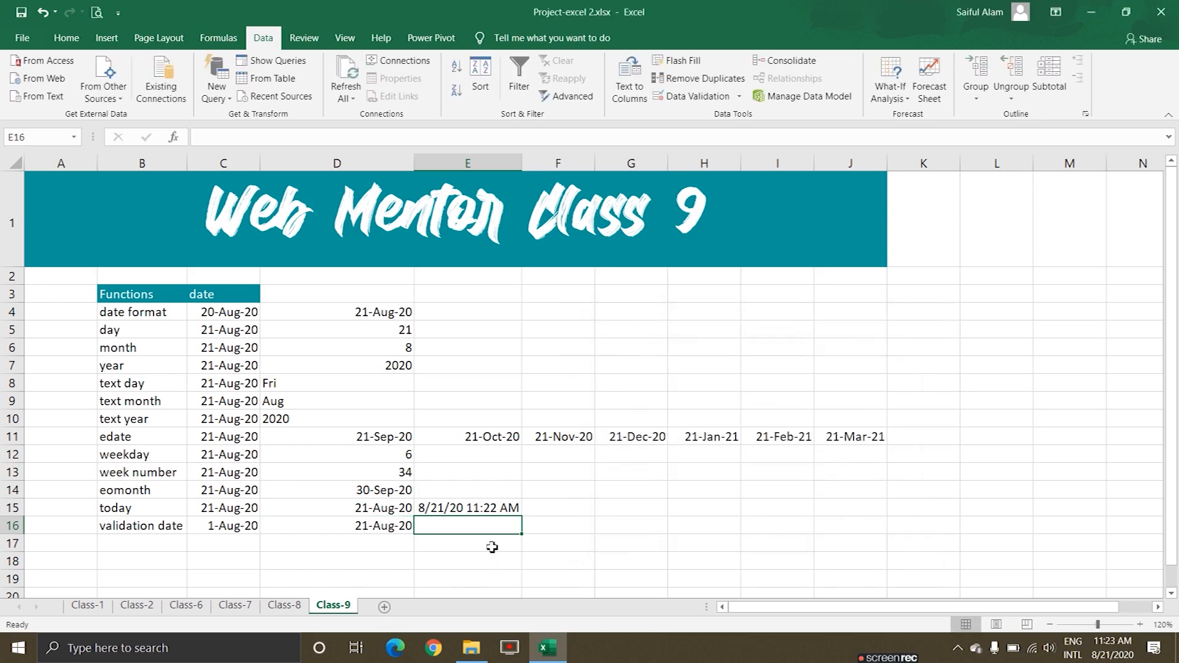
# - Fill cell E16 with the recently used teal color and set its font color to white
pyautogui.click(66, 37)
pyautogui.click(251, 90)
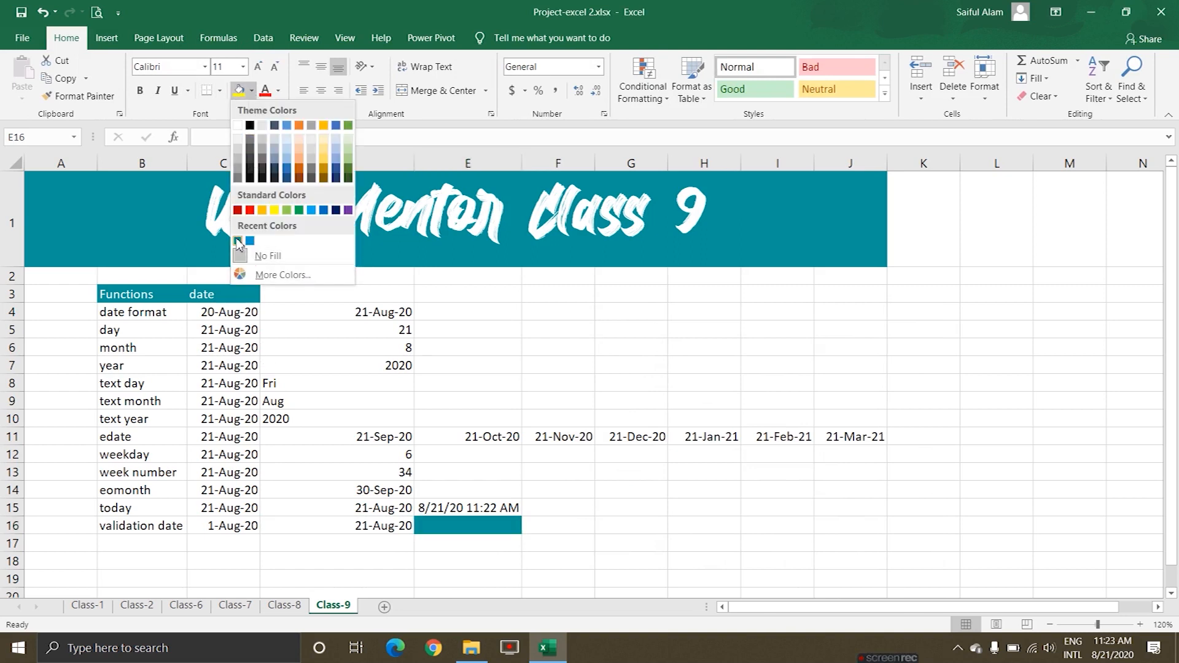
pyautogui.click(238, 241)
pyautogui.click(672, 497)
pyautogui.click(484, 527)
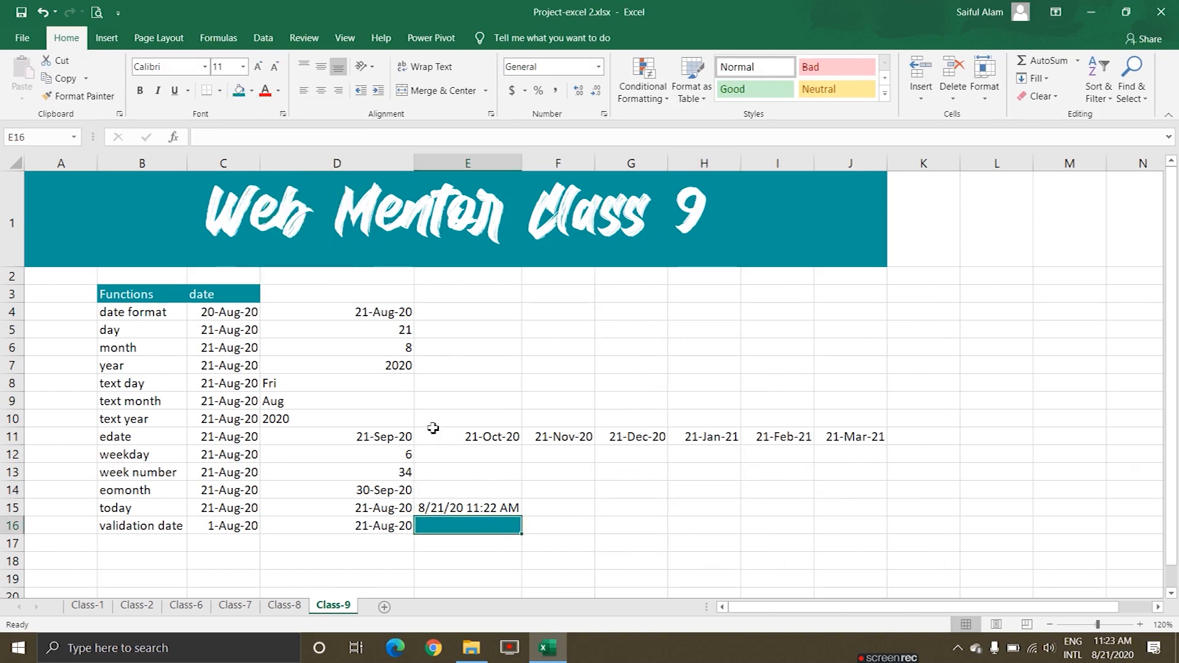
pyautogui.click(280, 92)
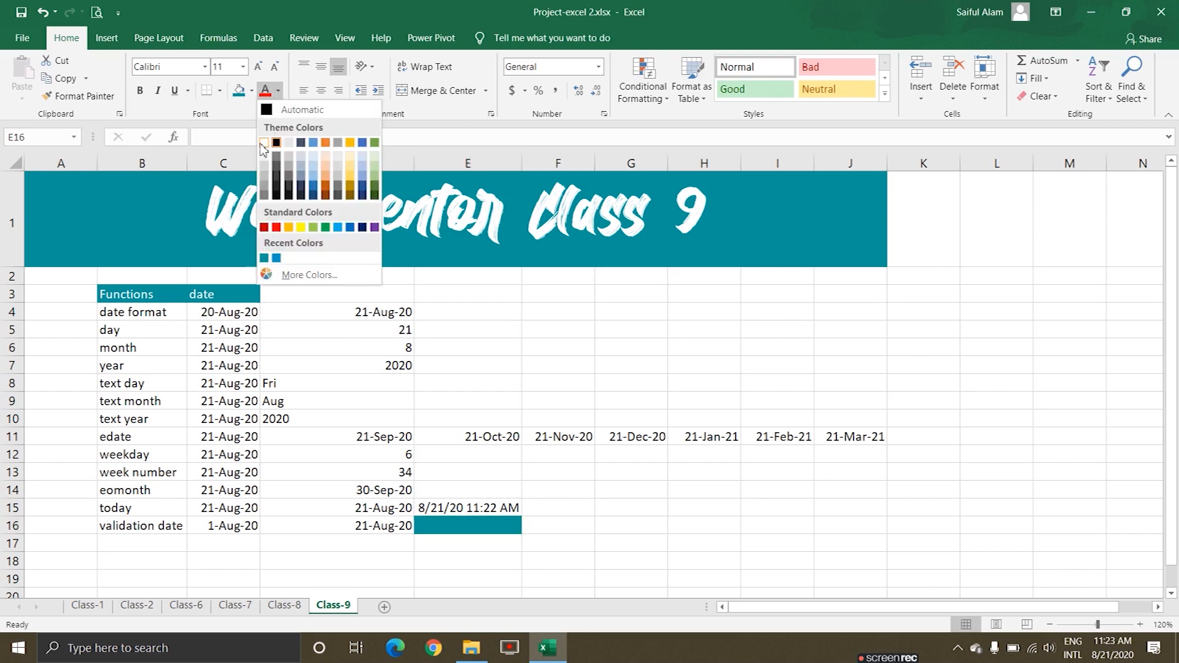
pyautogui.click(263, 144)
pyautogui.click(632, 398)
pyautogui.click(484, 521)
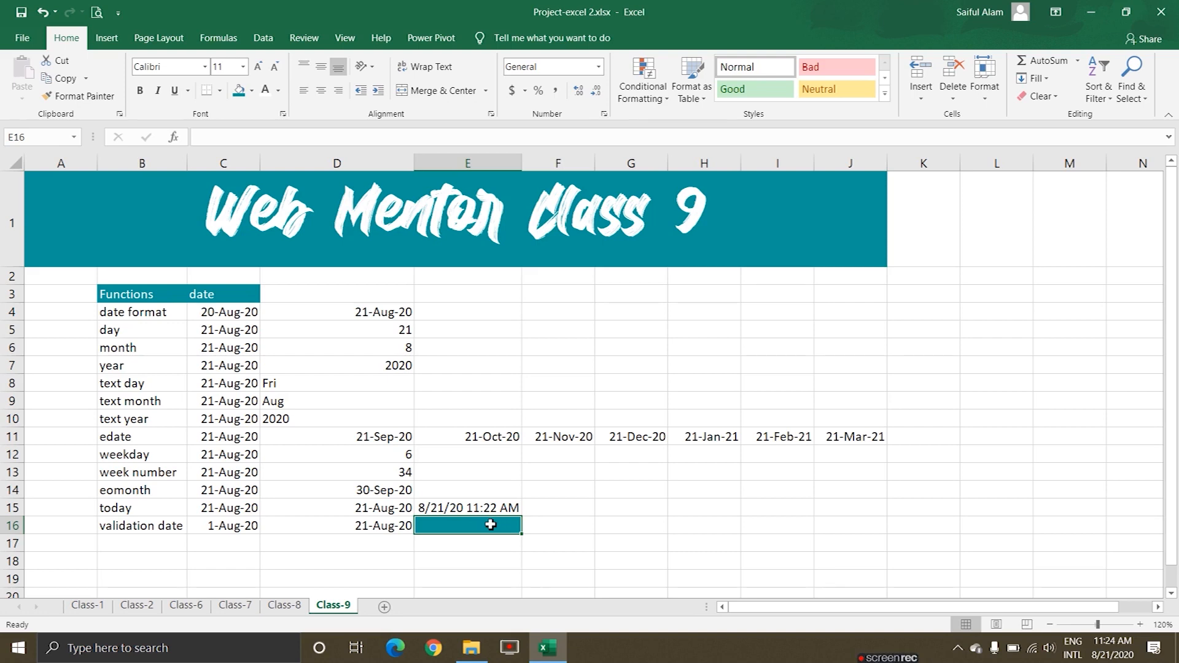
# - Try to enter the date 7/1/20 in cell E16 to test the lower validation limit, and cancel the entry
pyautogui.write('7')
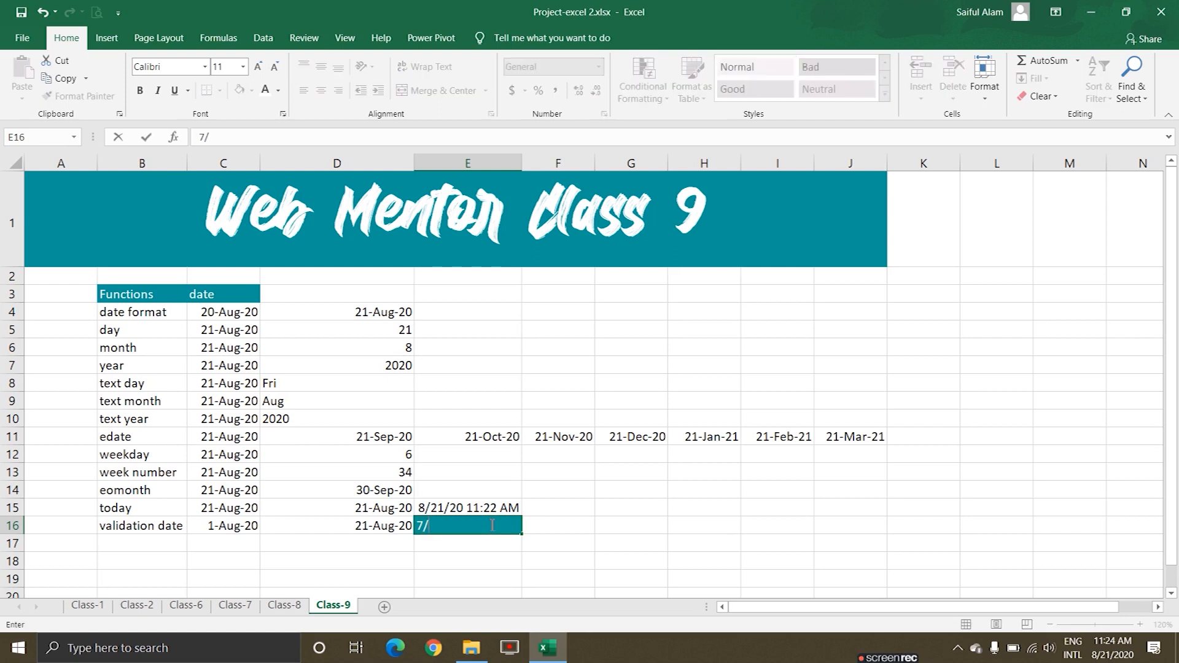
pyautogui.write('/1/20')
pyautogui.press('Return')
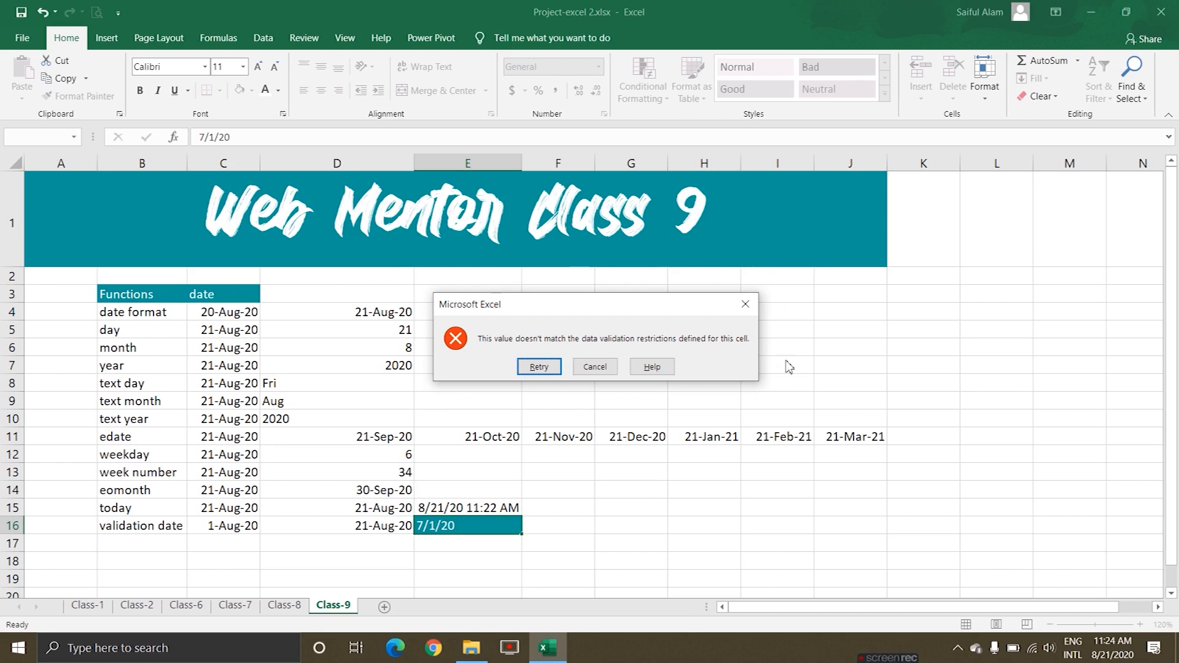
pyautogui.click(595, 367)
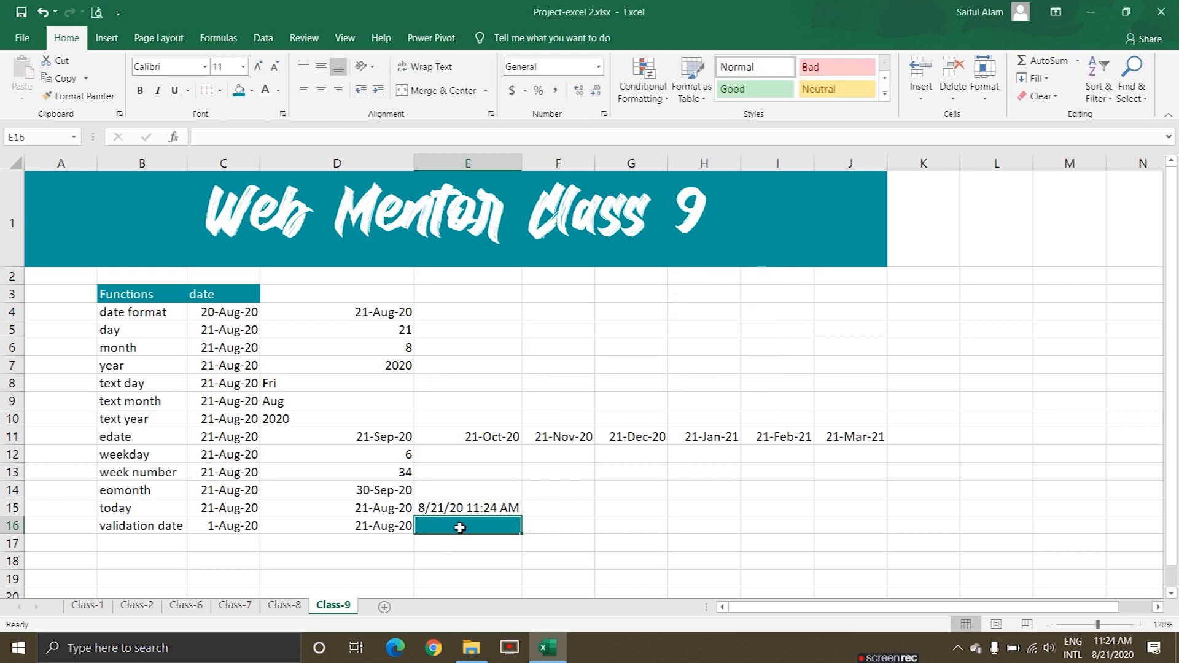
# - Enter the date 8/21/20 in cell E16
pyautogui.write('8/21/20')
pyautogui.press('Return')
pyautogui.click(611, 521)
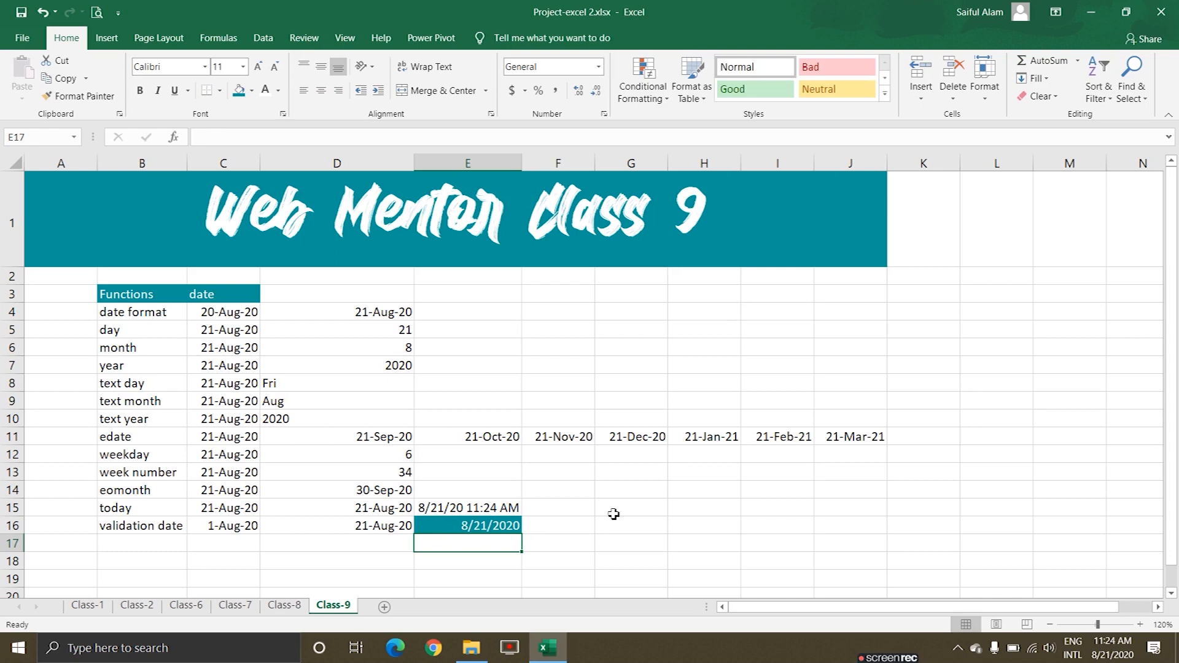
# - Edit the date in cell E16 to 8/1/2020
pyautogui.click(485, 513)
pyautogui.click(484, 528)
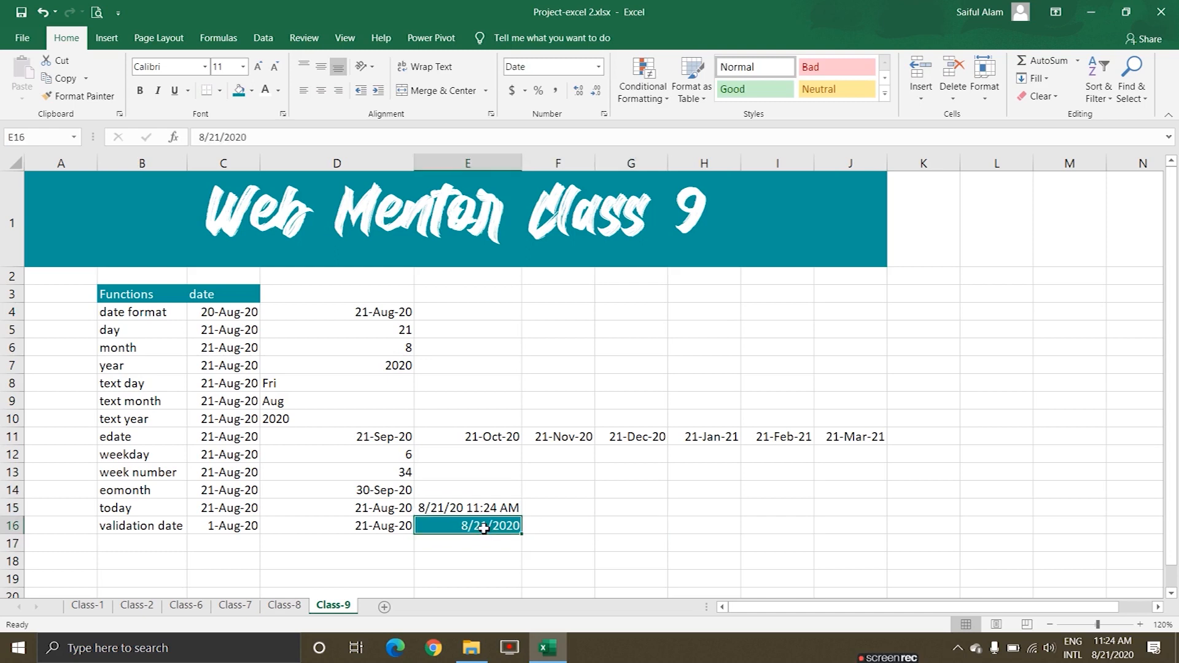
pyautogui.click(230, 135)
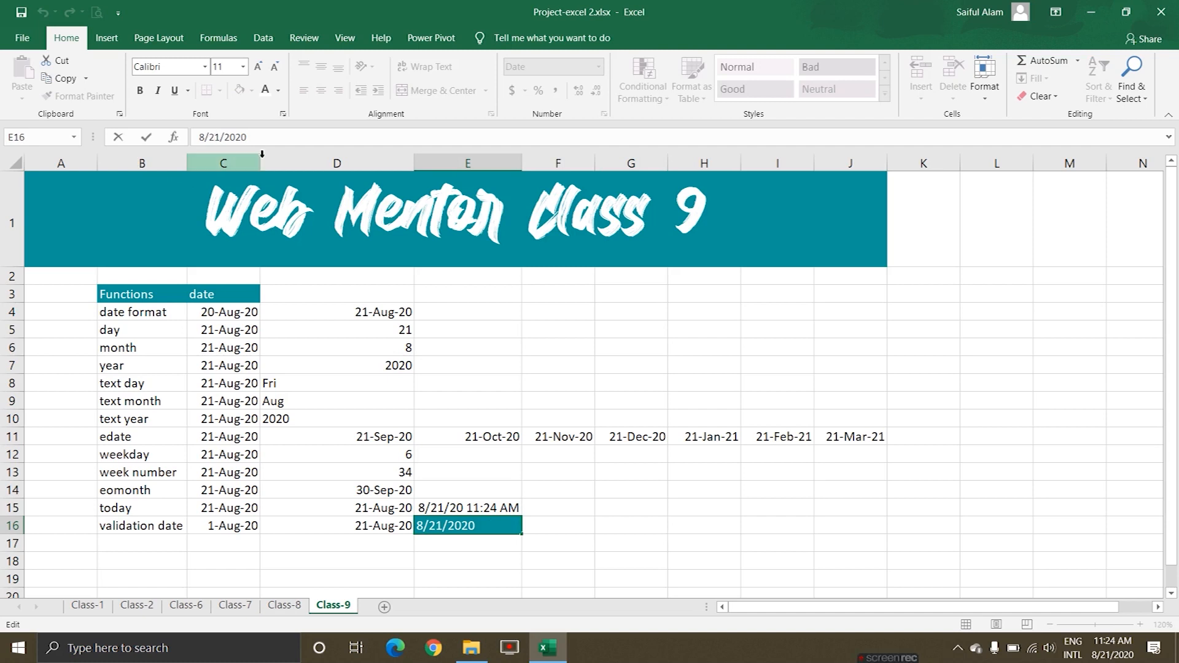
pyautogui.press('BackSpace')
pyautogui.press('Return')
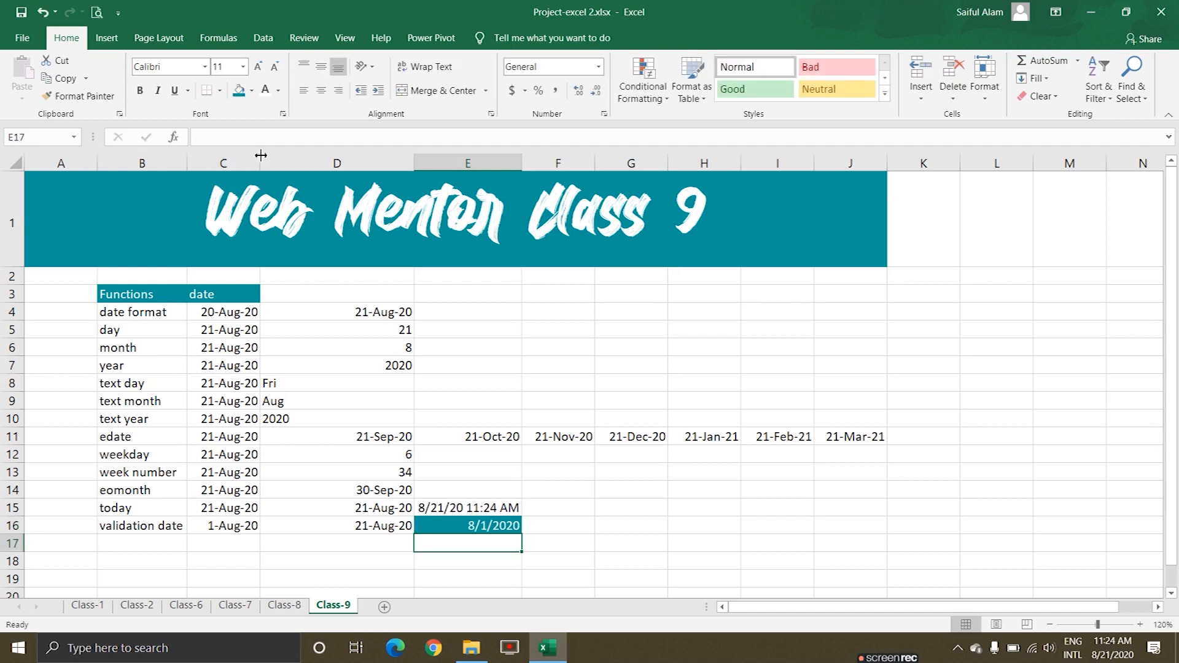
# - Try to change the date in cell E16 to 8/22/2020 to test the upper validation limit, and cancel the entry
pyautogui.click(495, 527)
pyautogui.click(223, 137)
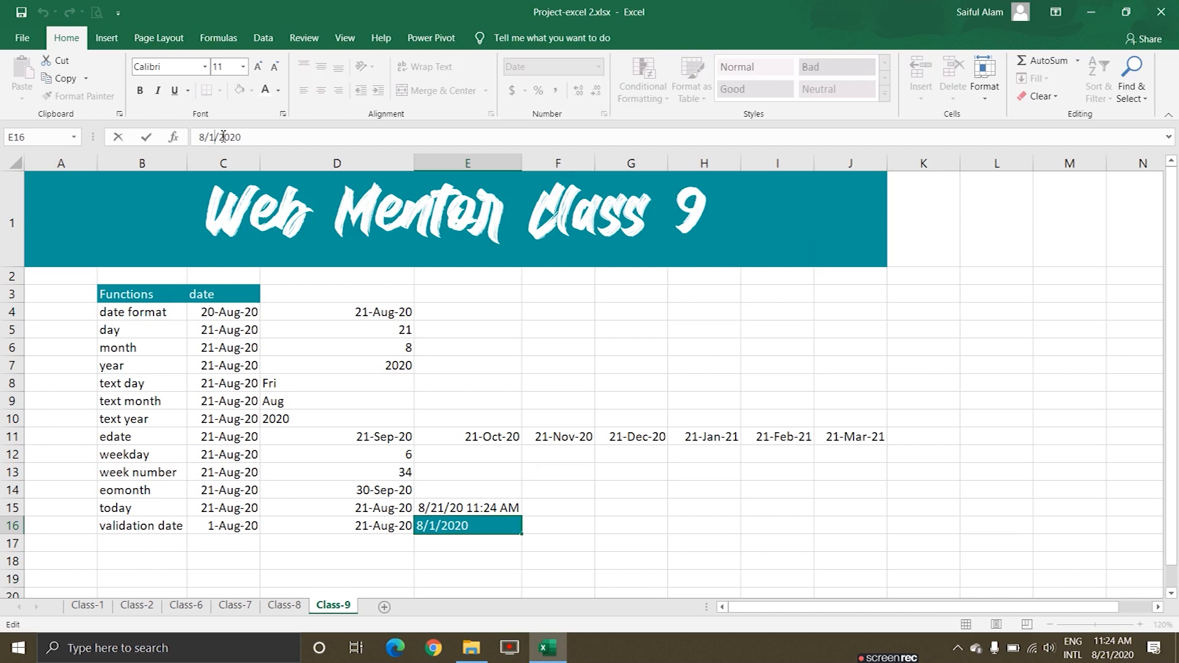
pyautogui.press('BackSpace')
pyautogui.write('22')
pyautogui.press('Return')
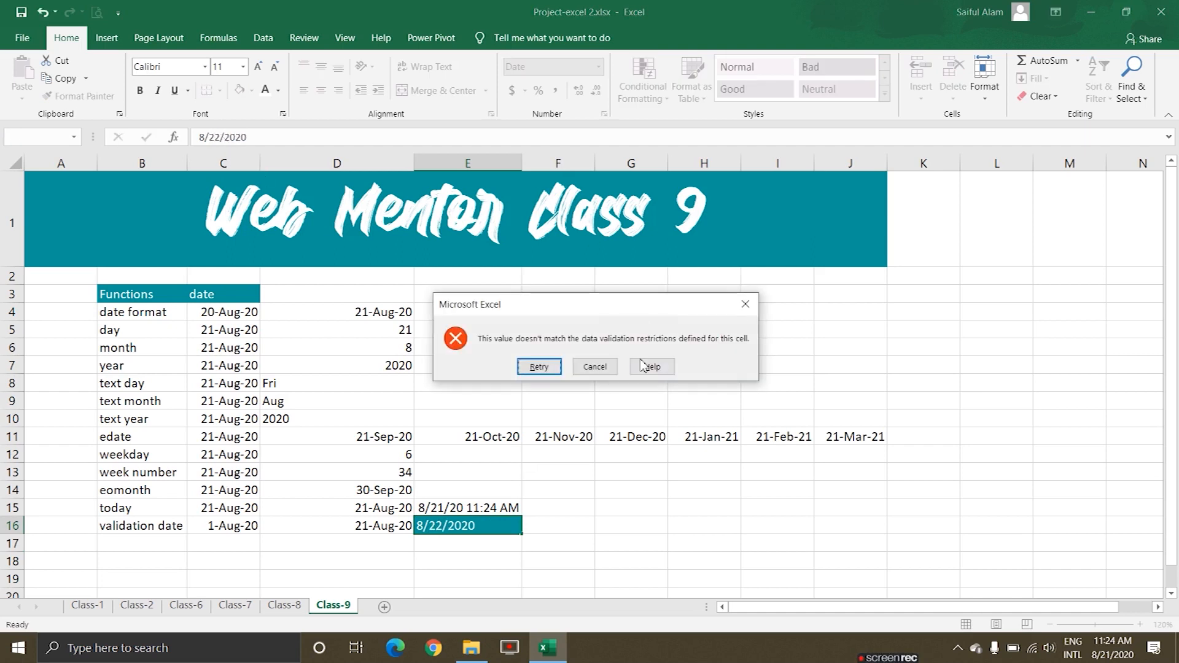
pyautogui.click(596, 368)
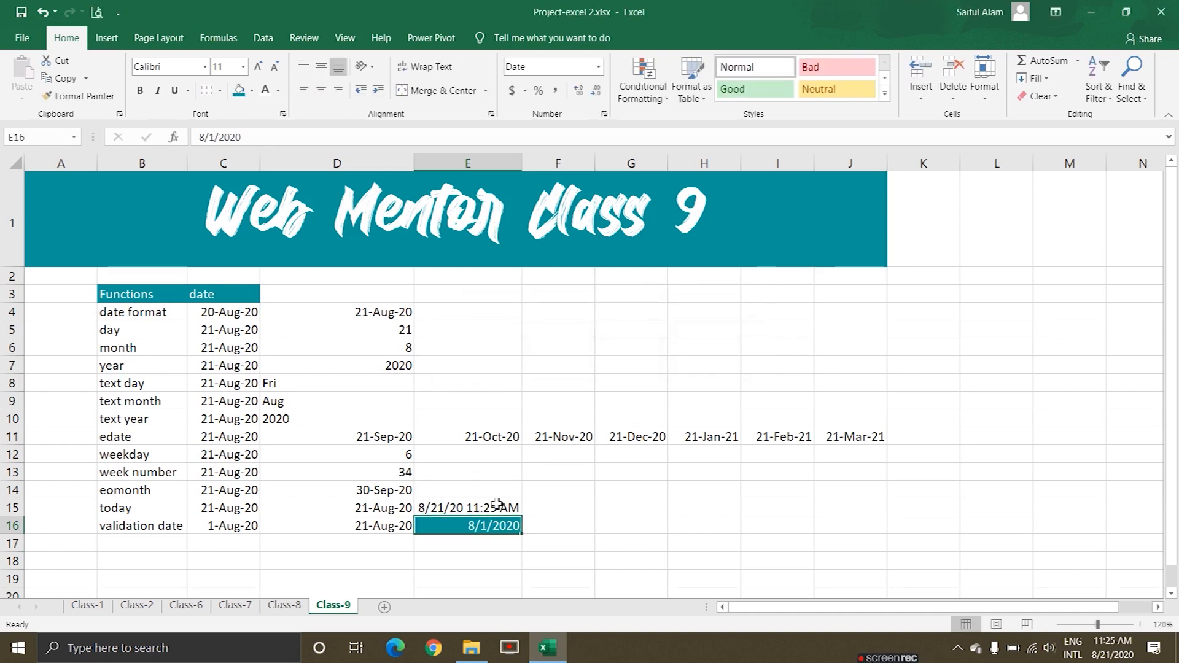